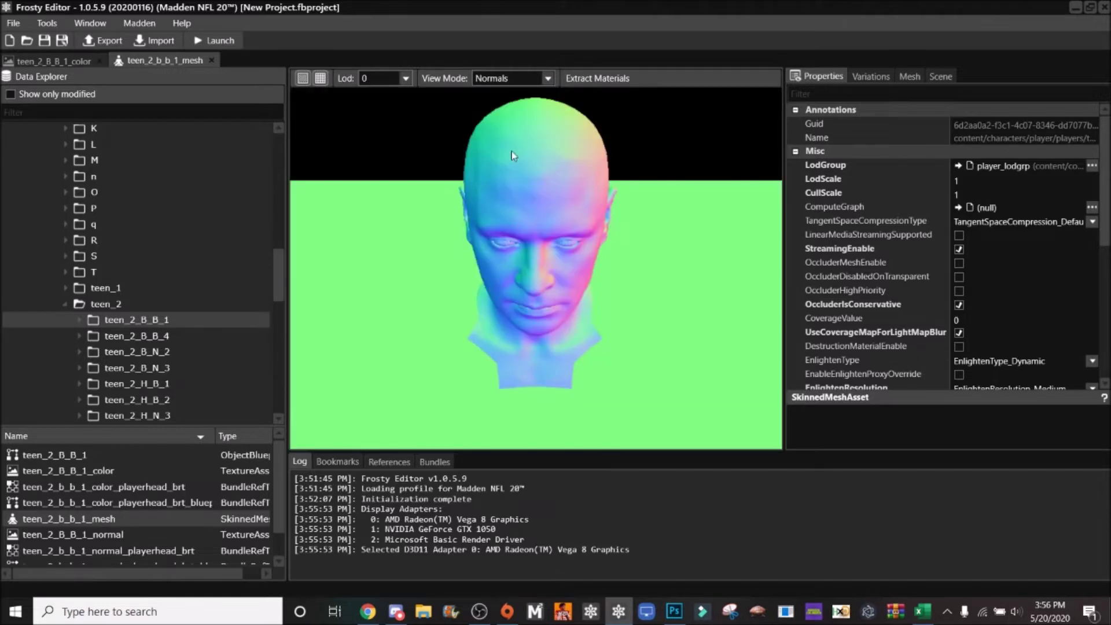
Step: Replace the open mesh preview with the teen_2_B_B_4_color texture, shown without its alpha channel
left_click(212, 61)
left_click(157, 336)
double_click(113, 470)
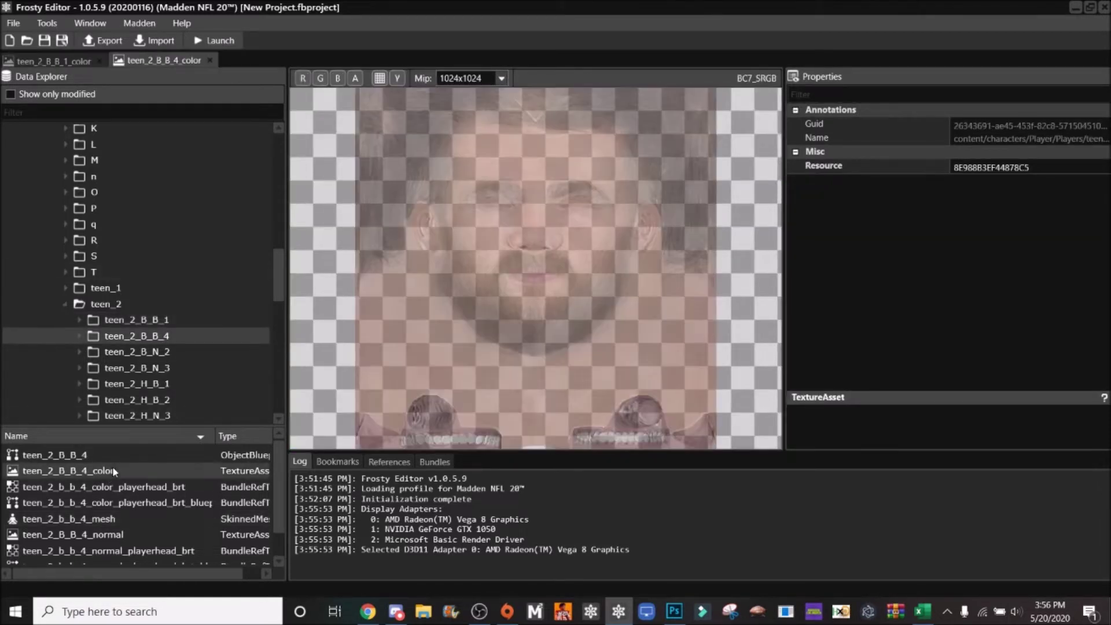
left_click(354, 78)
Step: Preview teen_2_b_b_4_mesh in the BaseColor view mode and close both teen_2_B_B_4 assets
double_click(151, 517)
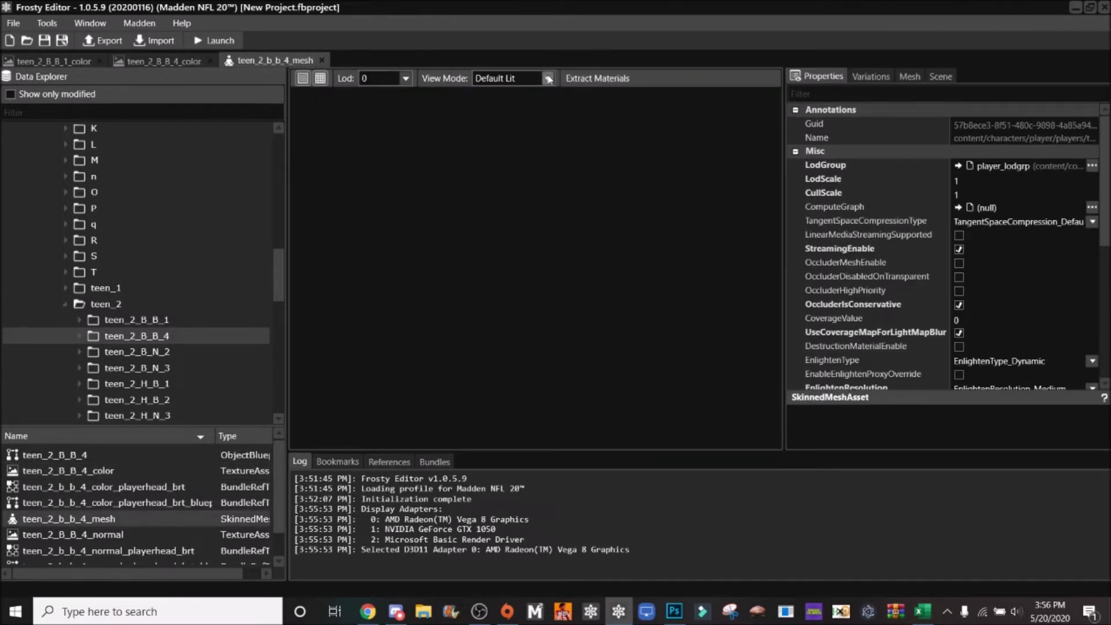
left_click(532, 78)
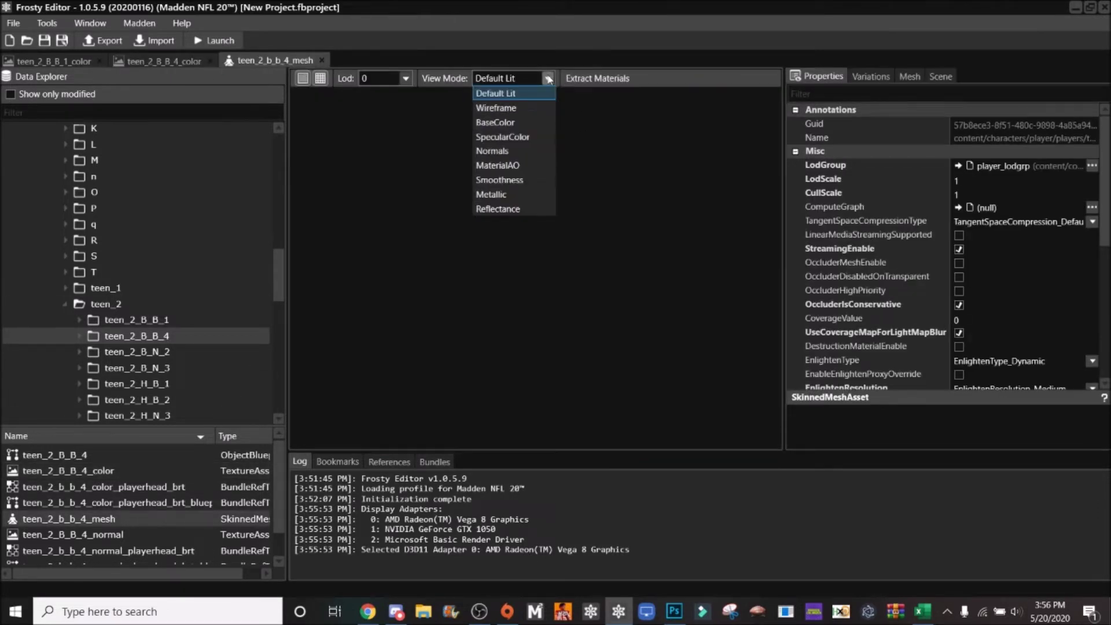
left_click(514, 123)
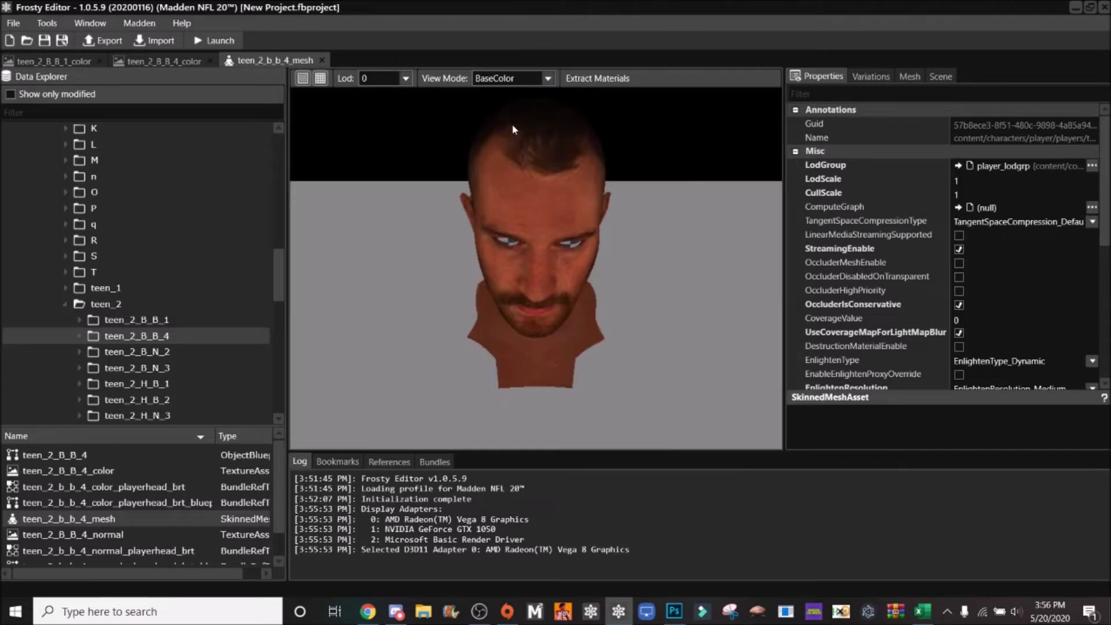
left_click(323, 60)
left_click(210, 60)
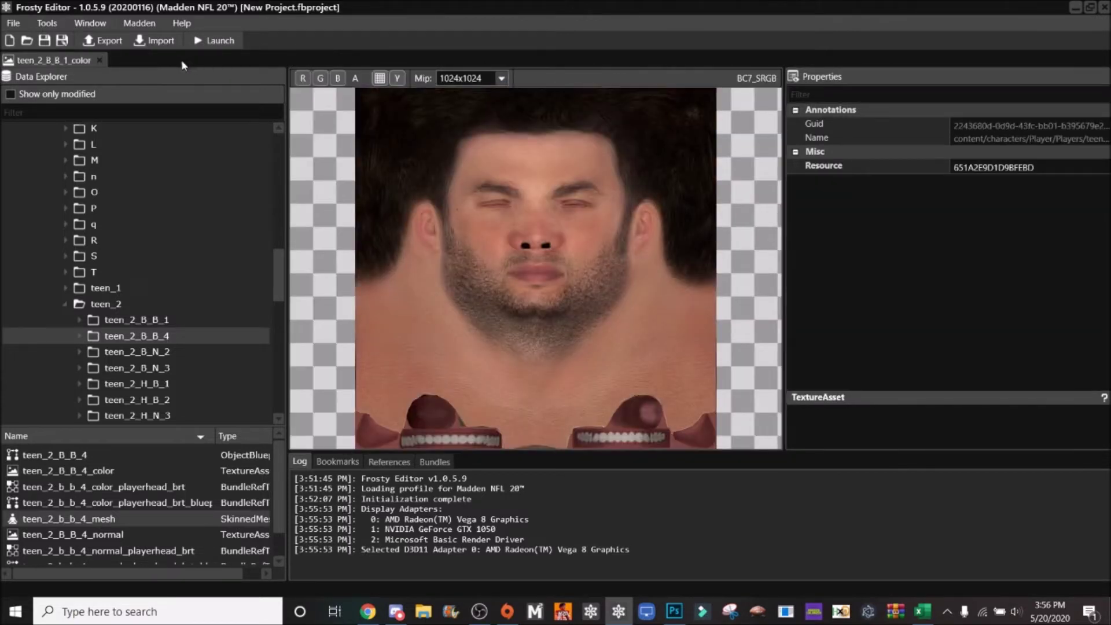
Step: Preview teen_2_b_b_1_mesh in the BaseColor view mode and close it
left_click(129, 321)
double_click(147, 518)
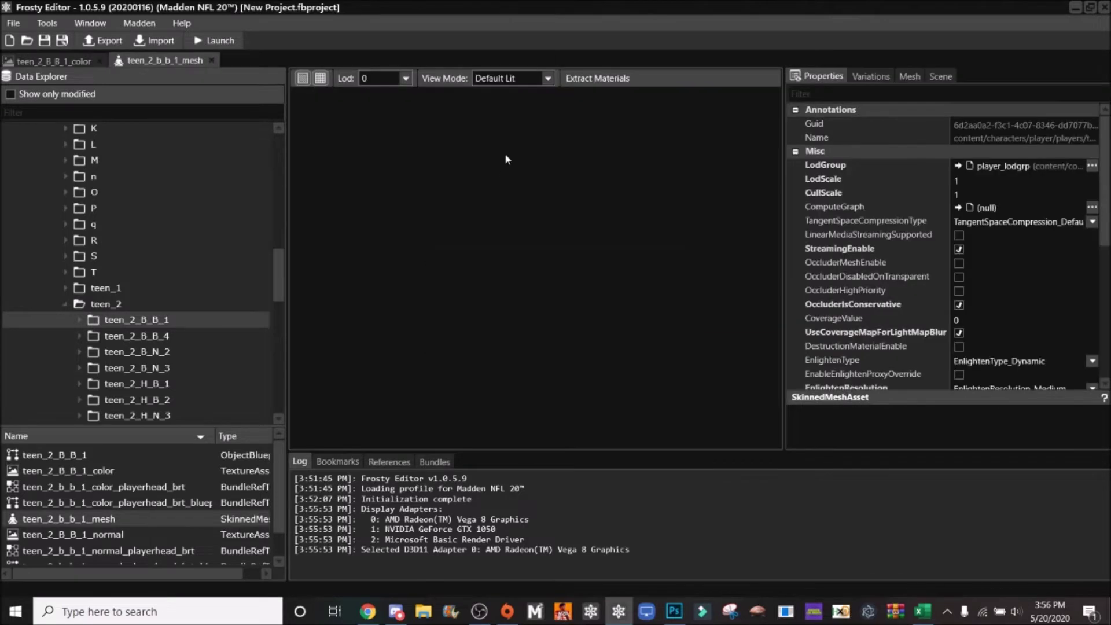
left_click(548, 78)
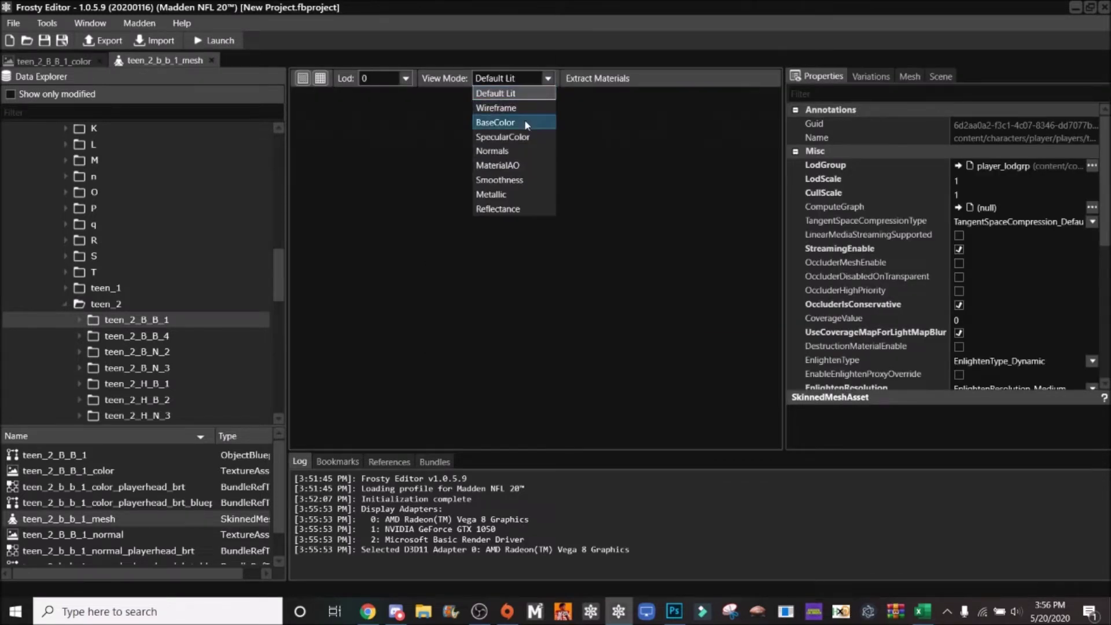
left_click(524, 119)
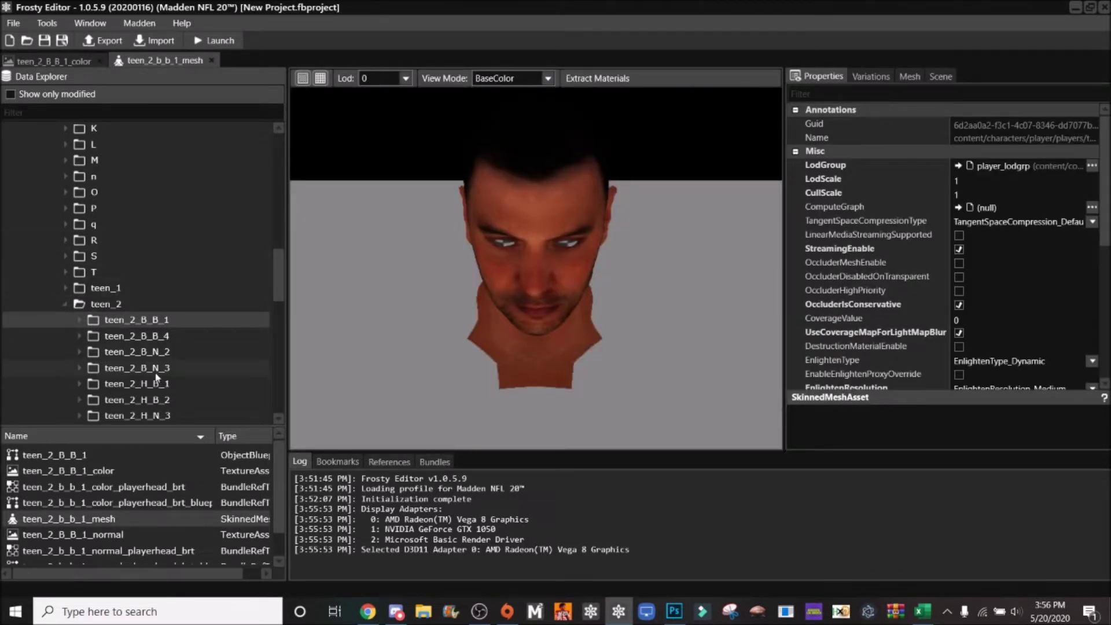
left_click(212, 61)
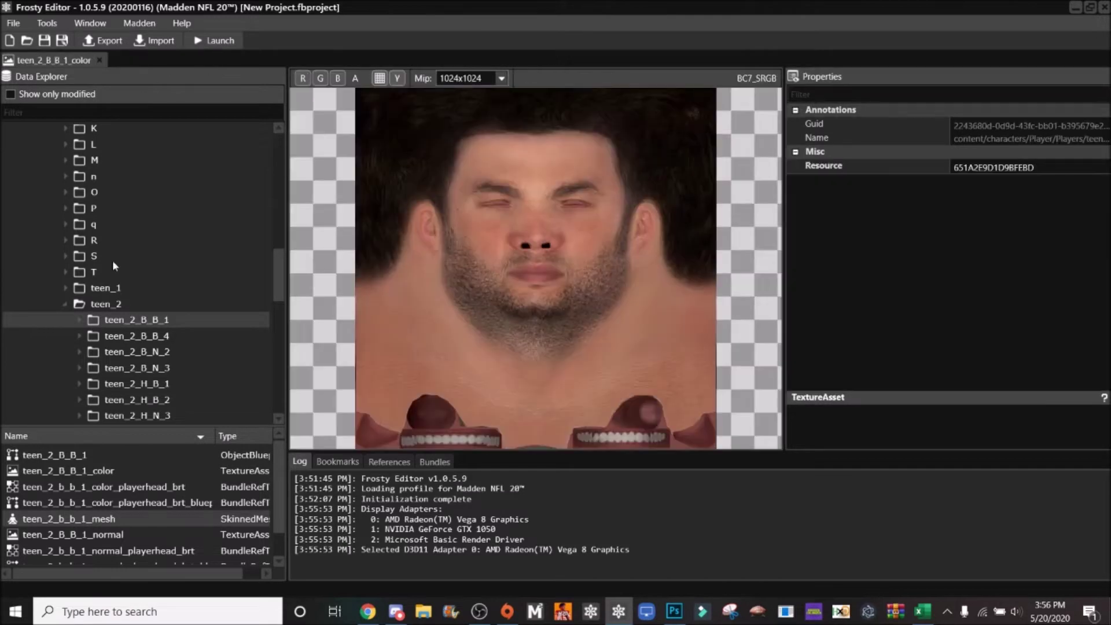
Step: Export the teen_2_B_B_1_color texture as a DDS file to the Downloads folder
left_click(114, 470)
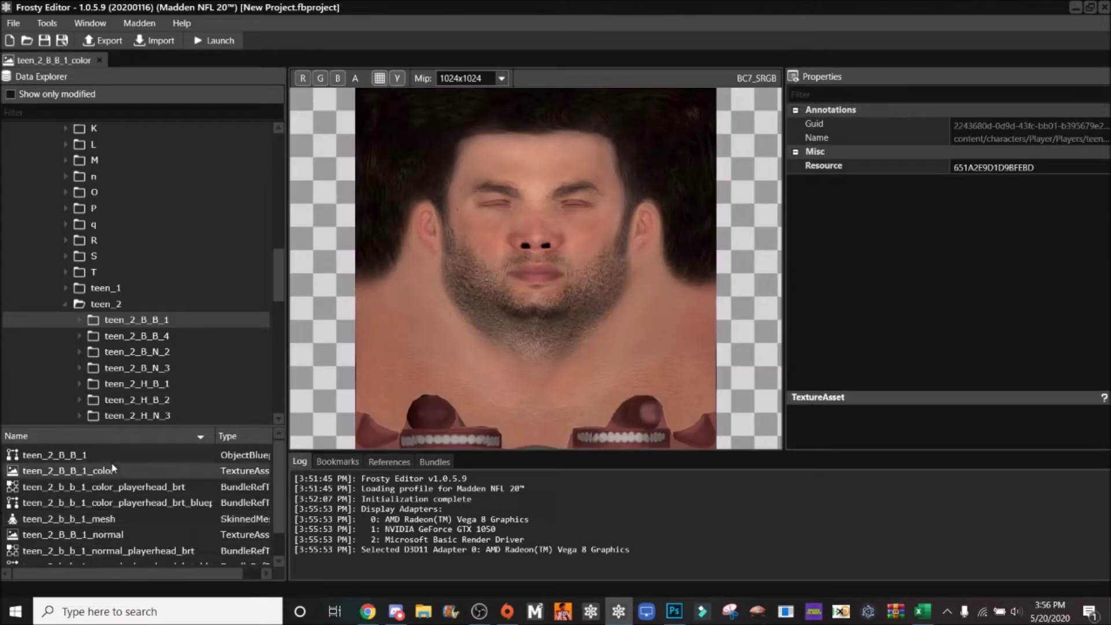
left_click(93, 40)
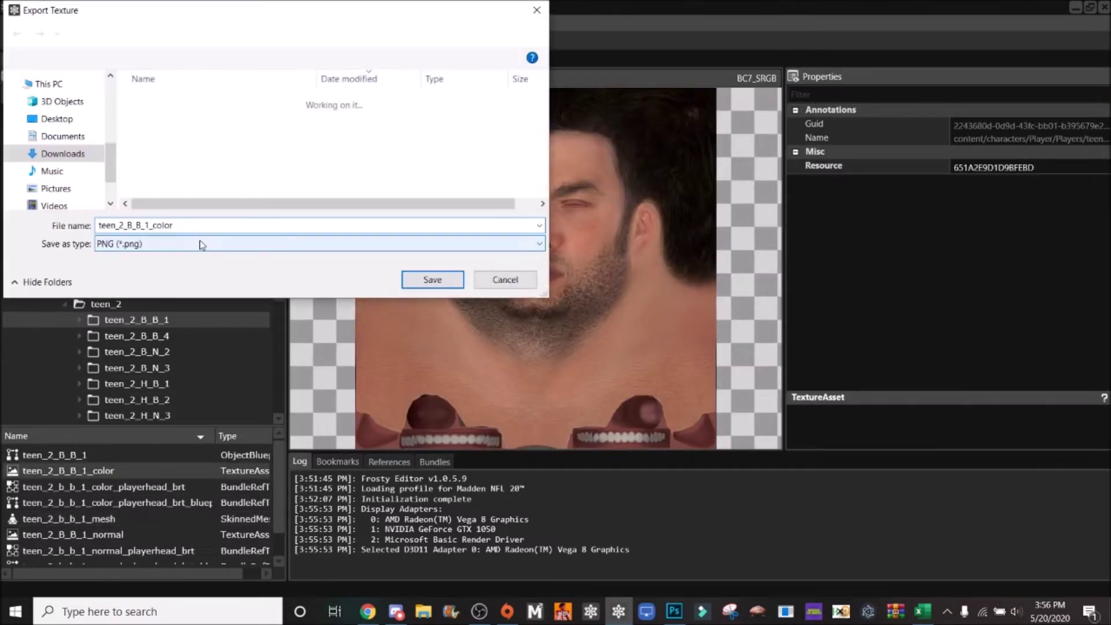
left_click(200, 244)
left_click(199, 283)
left_click(420, 278)
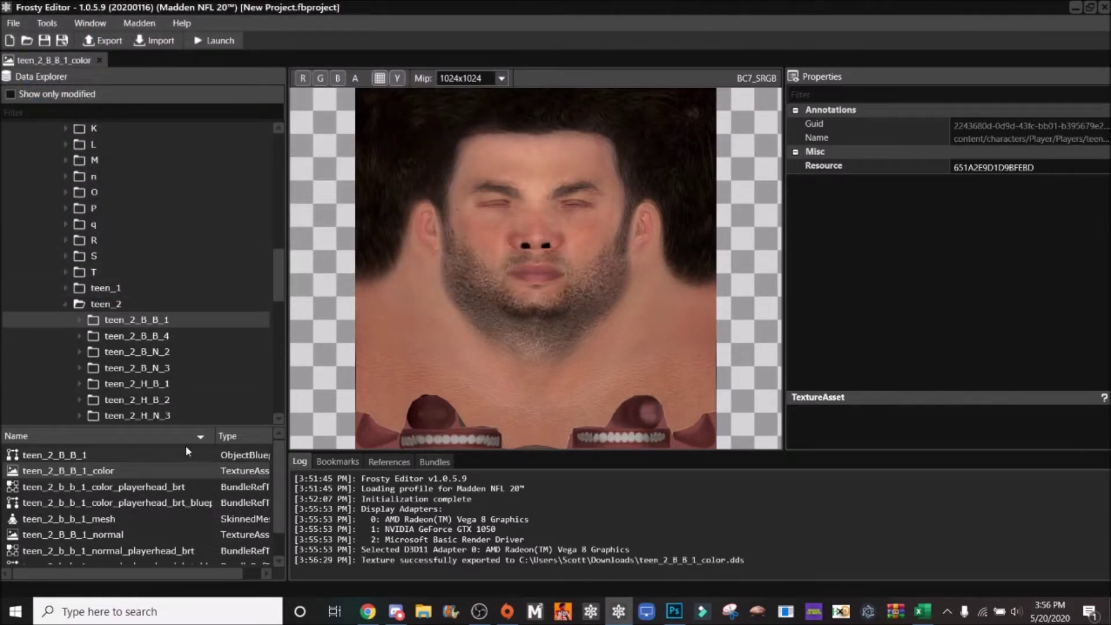
Step: Switch to Photoshop and open teen_2_B_B_1_color.dds from Downloads, loading its transparency as an alpha channel
left_click(684, 616)
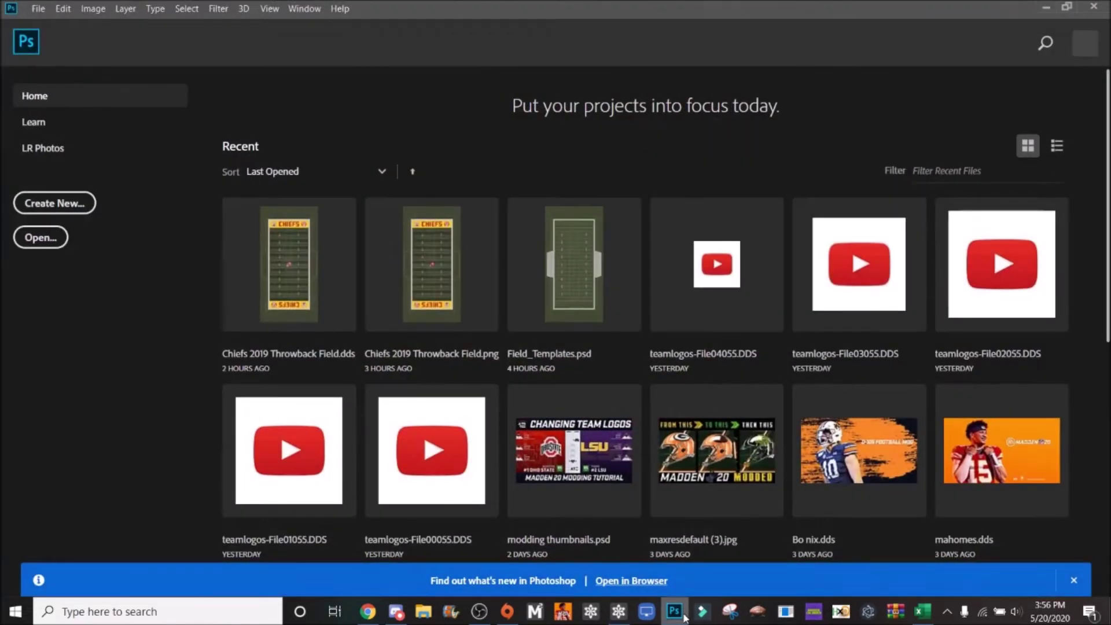
left_click(36, 245)
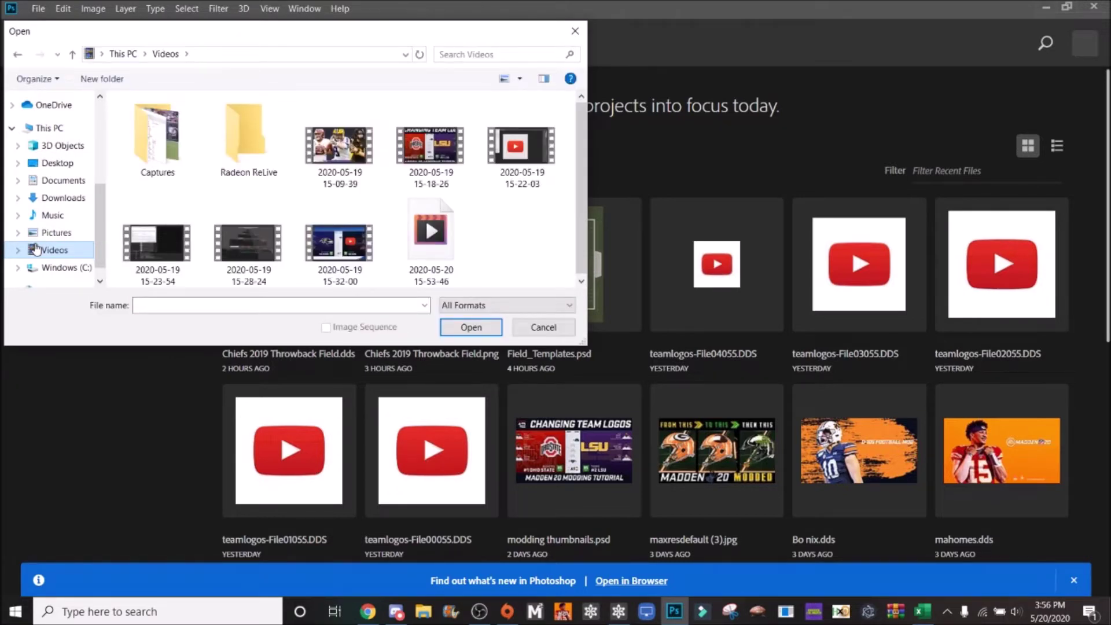
left_click(45, 201)
left_click(151, 142)
left_click(467, 328)
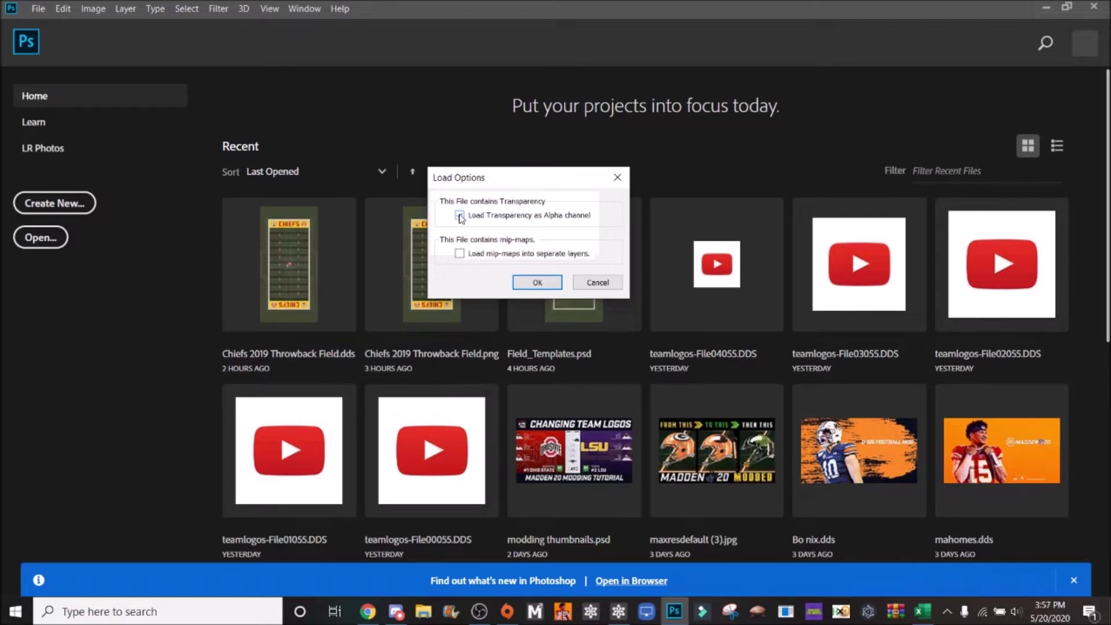
left_click(460, 216)
left_click(531, 284)
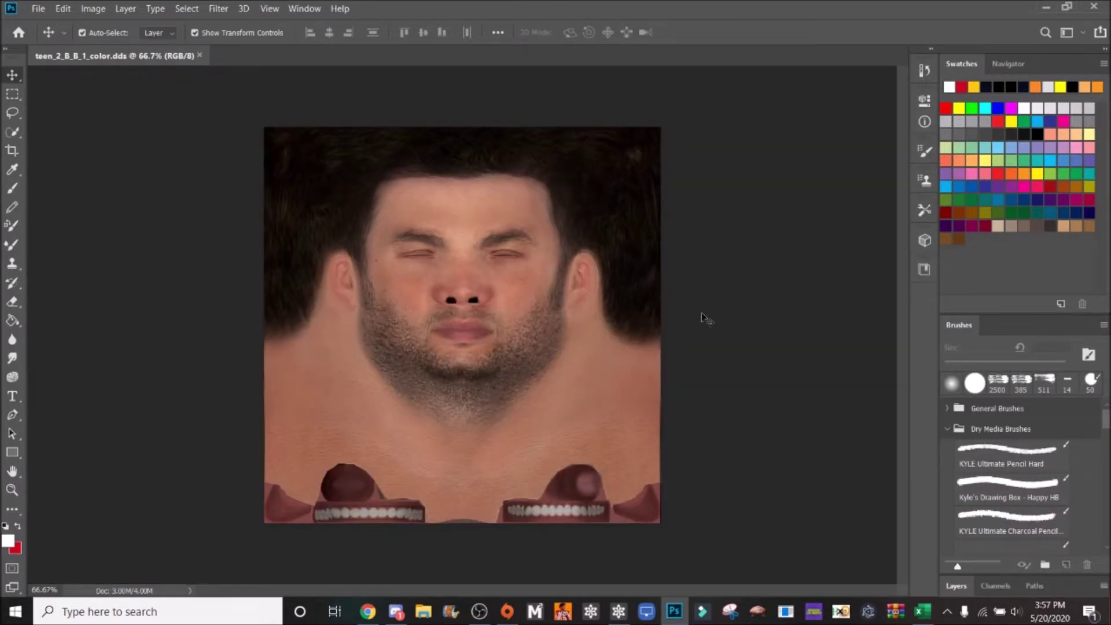
Step: Place the curry PNG from Downloads as an embedded image over the head texture
left_click(38, 9)
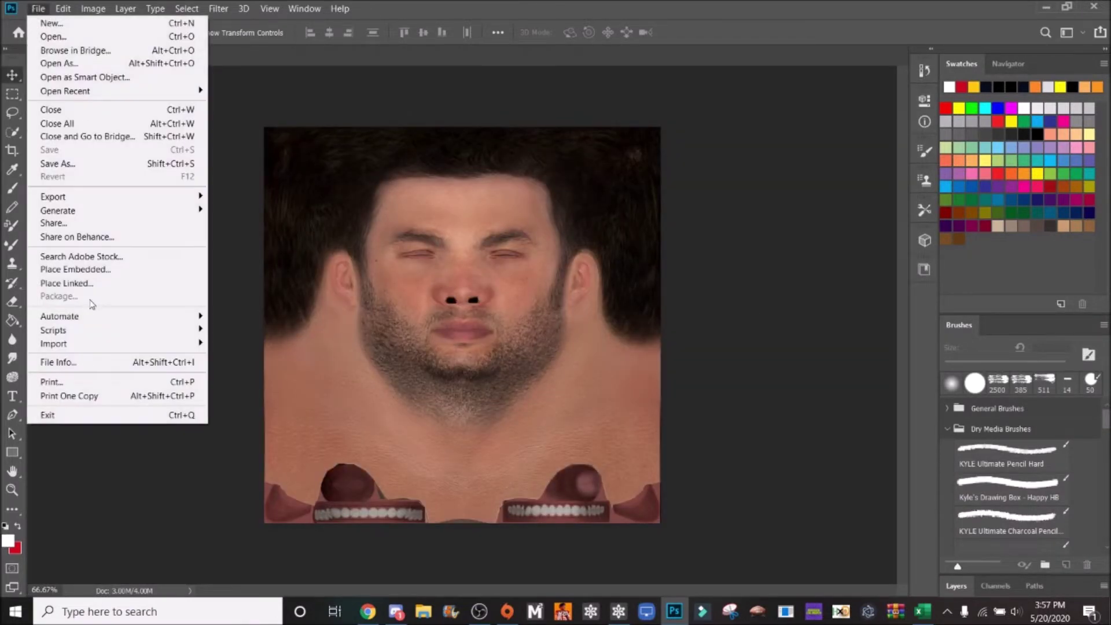
left_click(107, 273)
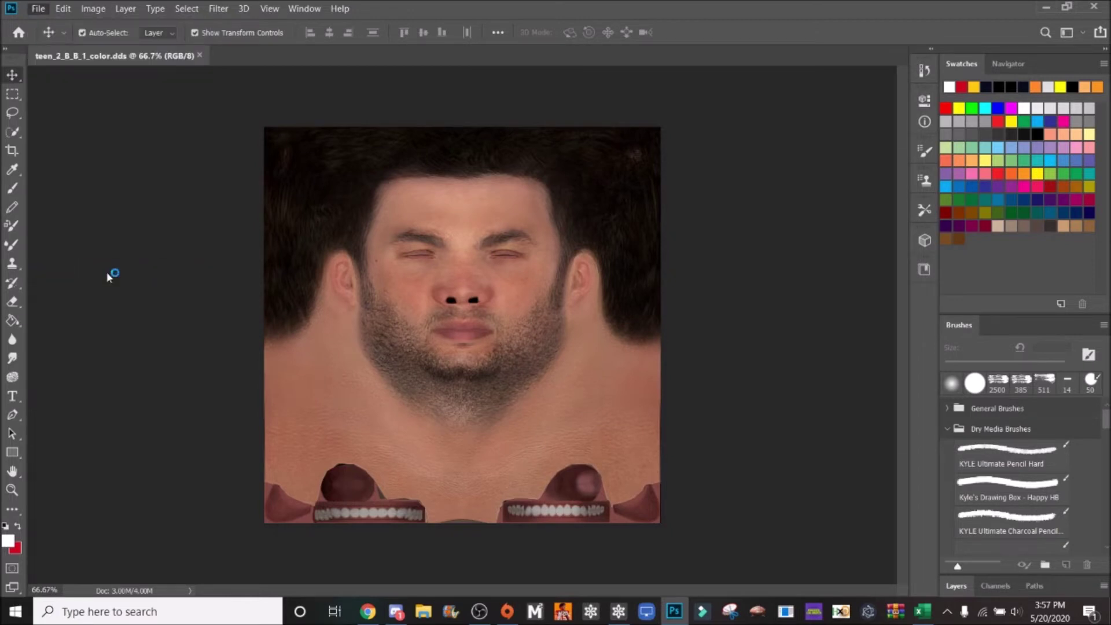
scroll(203, 186, "down", 8)
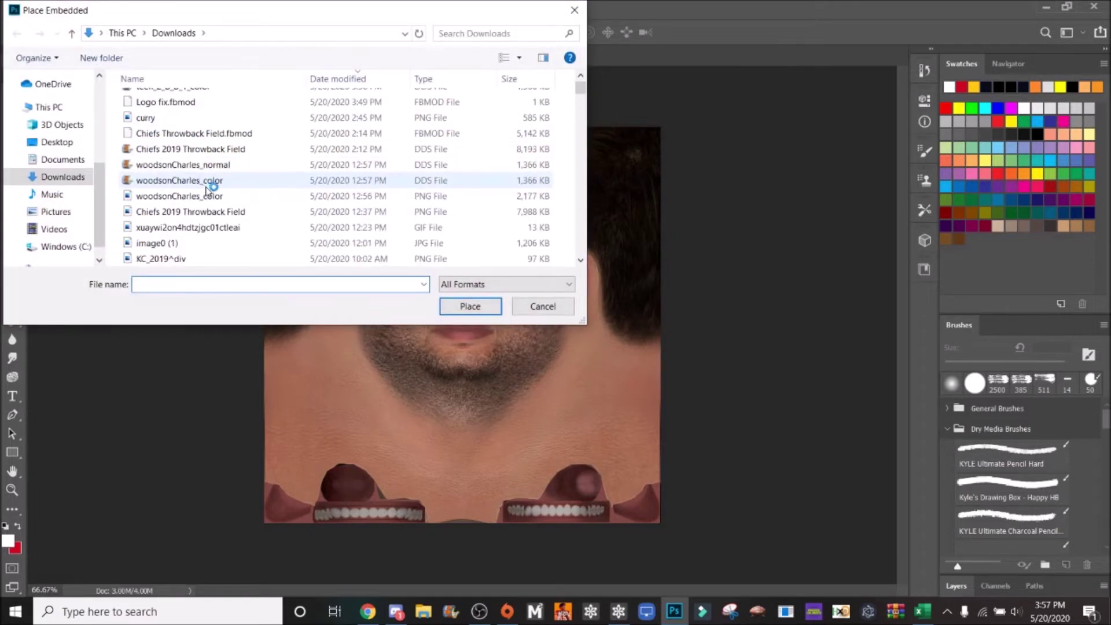
scroll(214, 207, "down", 3)
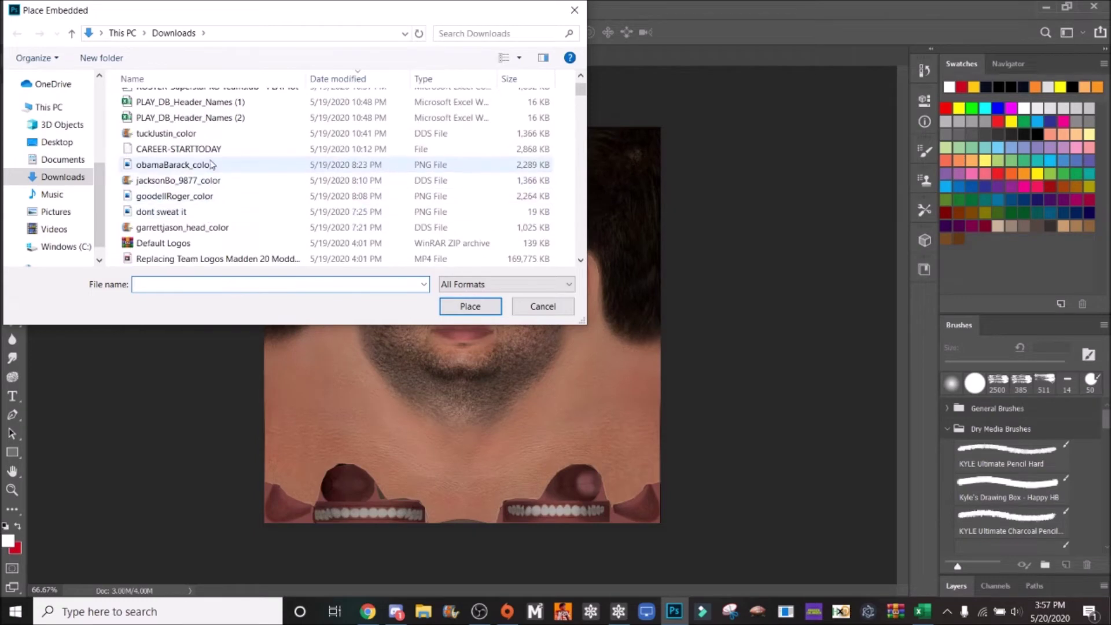
scroll(214, 207, "down", 2)
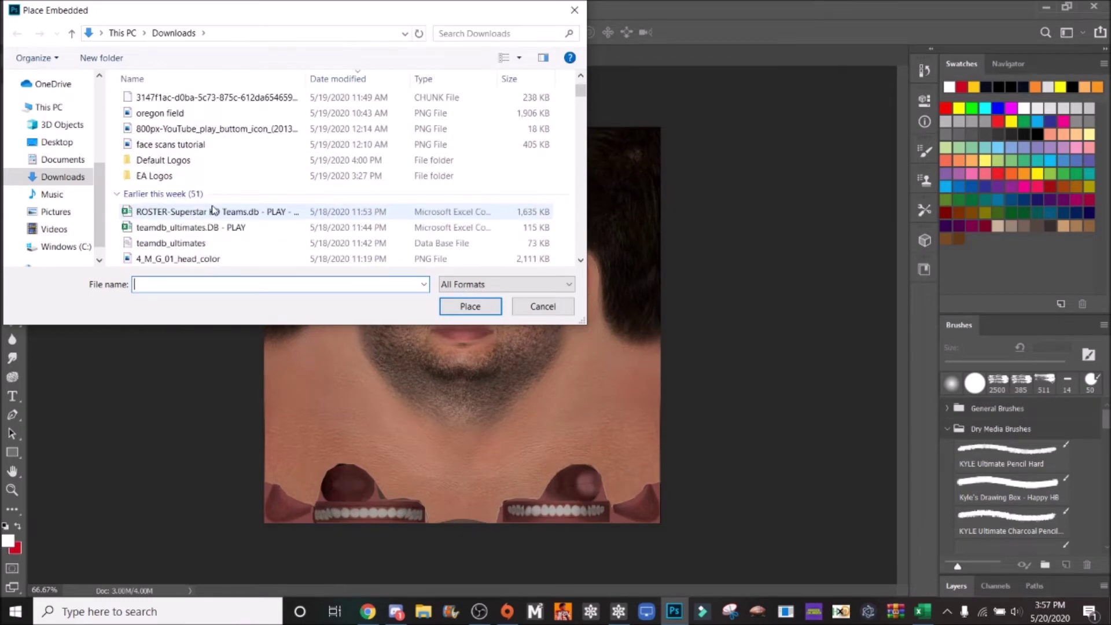
scroll(214, 209, "up", 10)
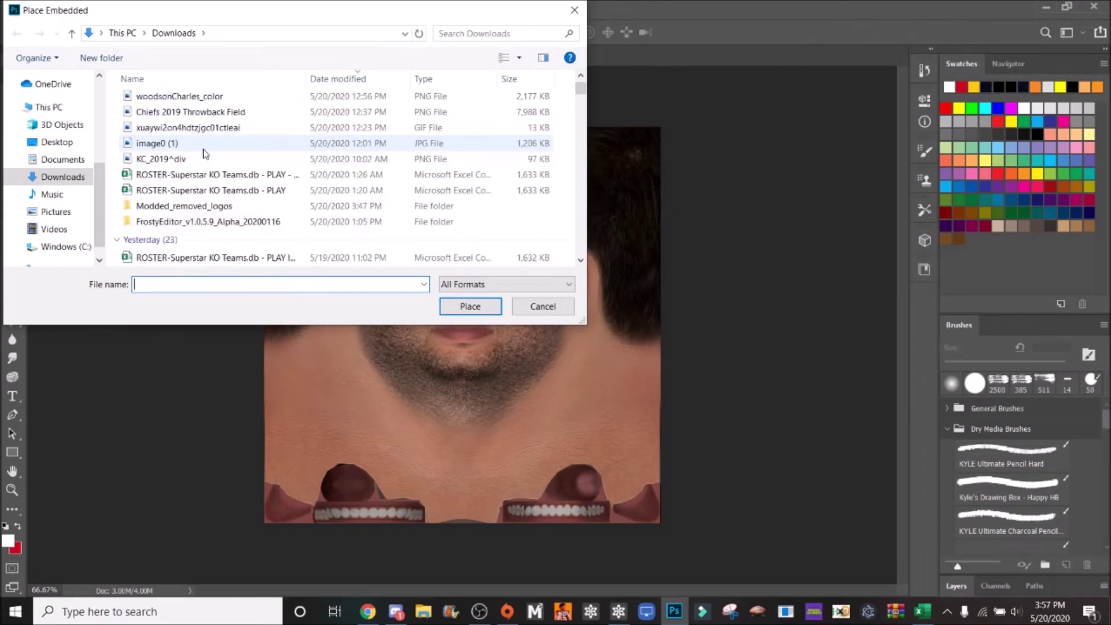
scroll(203, 150, "up", 4)
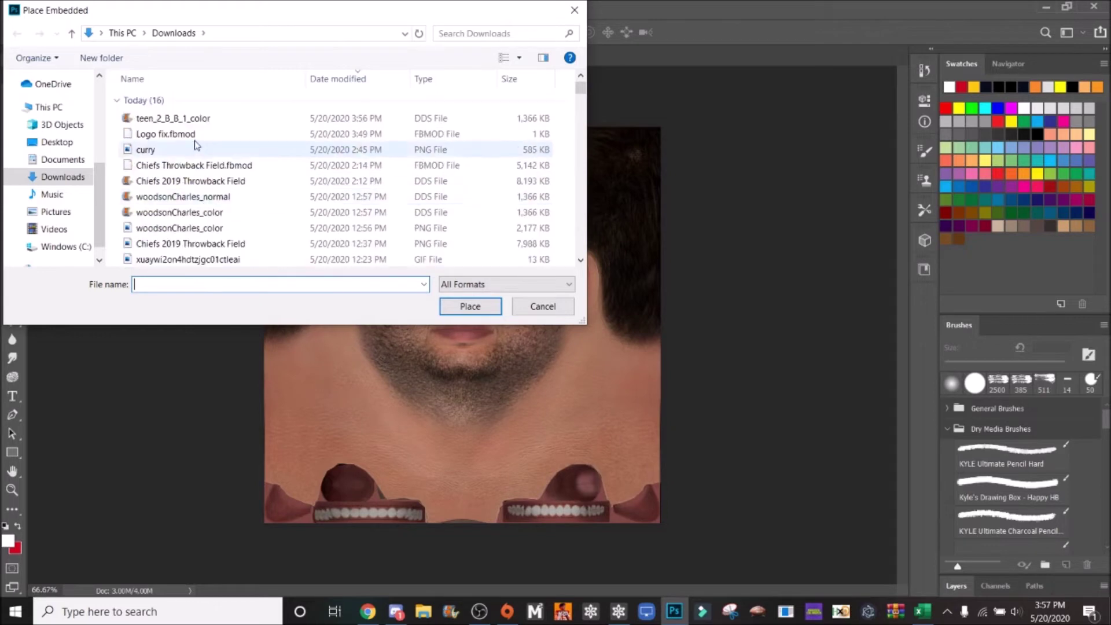
left_click(190, 150)
left_click(467, 306)
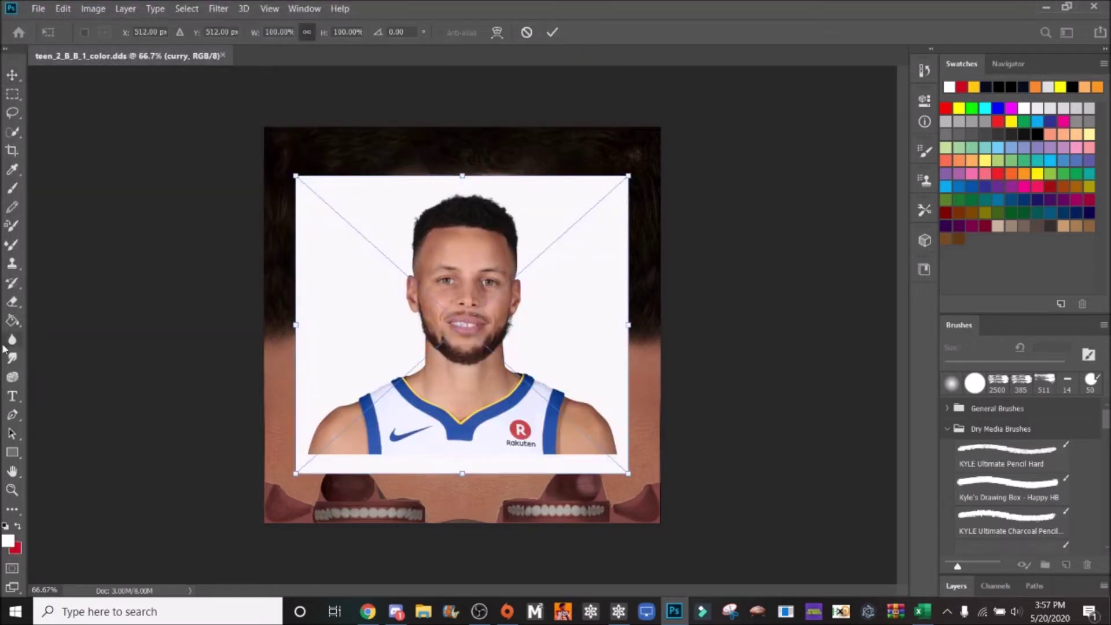
Step: Remove the white background around the placed curry photo using the Paint Bucket in Clear mode
left_click(12, 320)
left_click(225, 33)
left_click(226, 78)
left_click(486, 239)
left_click(573, 250)
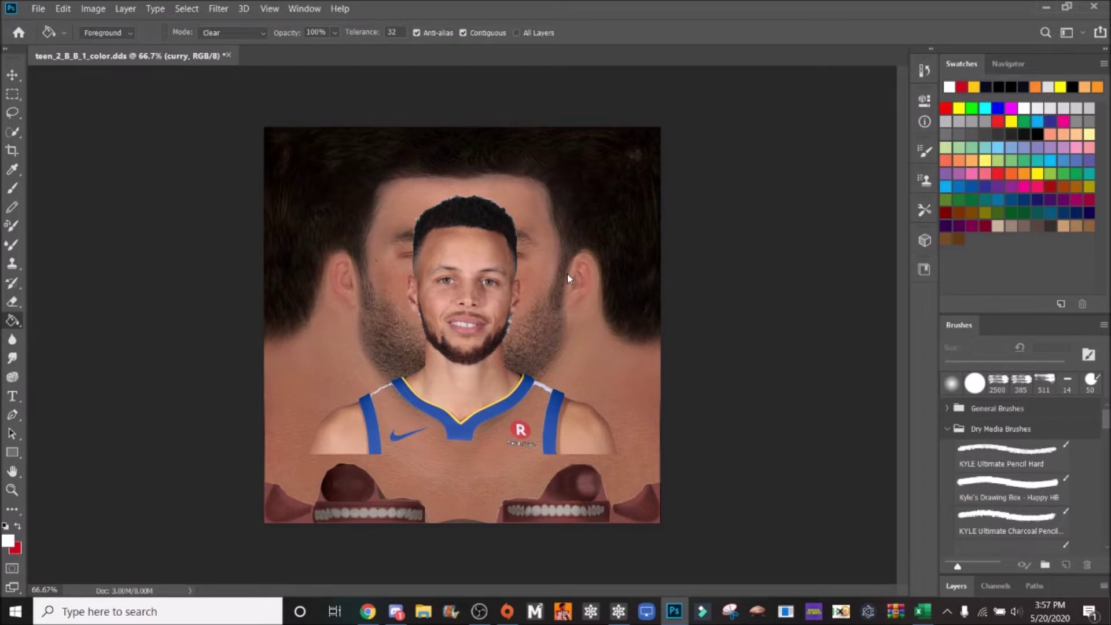
Step: Erase the jersey, shoulders and leftover blue collar below the neck on the curry layer
left_click(13, 301)
mouse_move(359, 442)
left_mouse_down()
mouse_move(567, 443)
mouse_move(271, 444)
mouse_move(379, 416)
mouse_move(435, 420)
mouse_move(350, 413)
mouse_move(397, 383)
mouse_move(353, 409)
mouse_move(443, 398)
mouse_move(535, 442)
mouse_move(605, 449)
left_mouse_up()
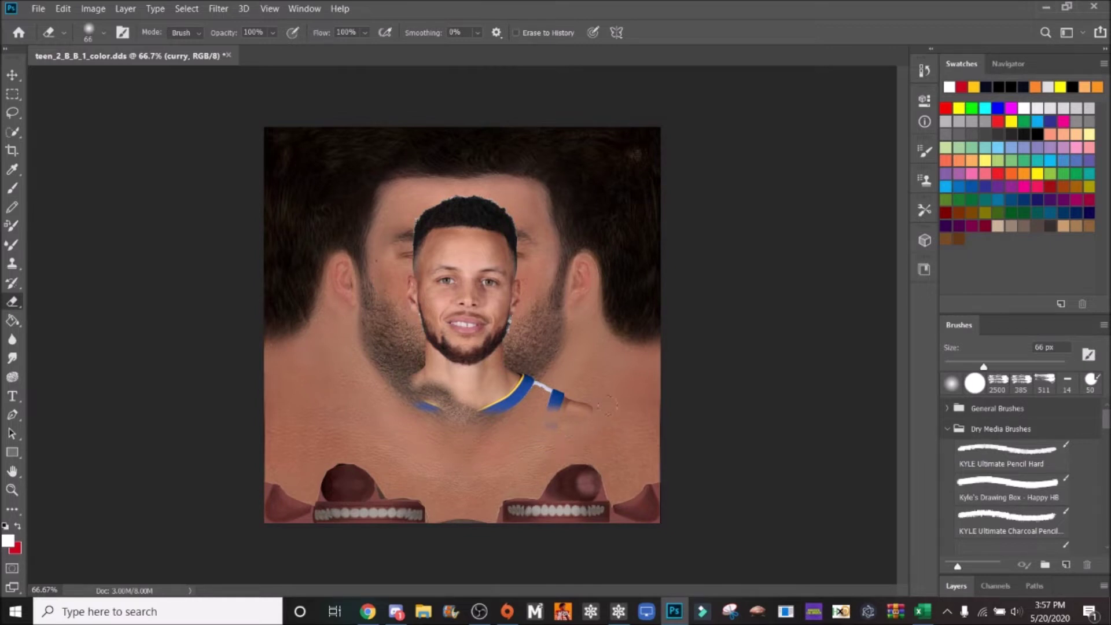
left_click_drag(527, 417, 571, 393)
mouse_move(521, 413)
left_mouse_down()
mouse_move(564, 380)
mouse_move(531, 389)
mouse_move(536, 372)
mouse_move(525, 397)
mouse_move(532, 372)
mouse_move(524, 391)
mouse_move(529, 374)
mouse_move(463, 434)
mouse_move(555, 392)
left_mouse_up()
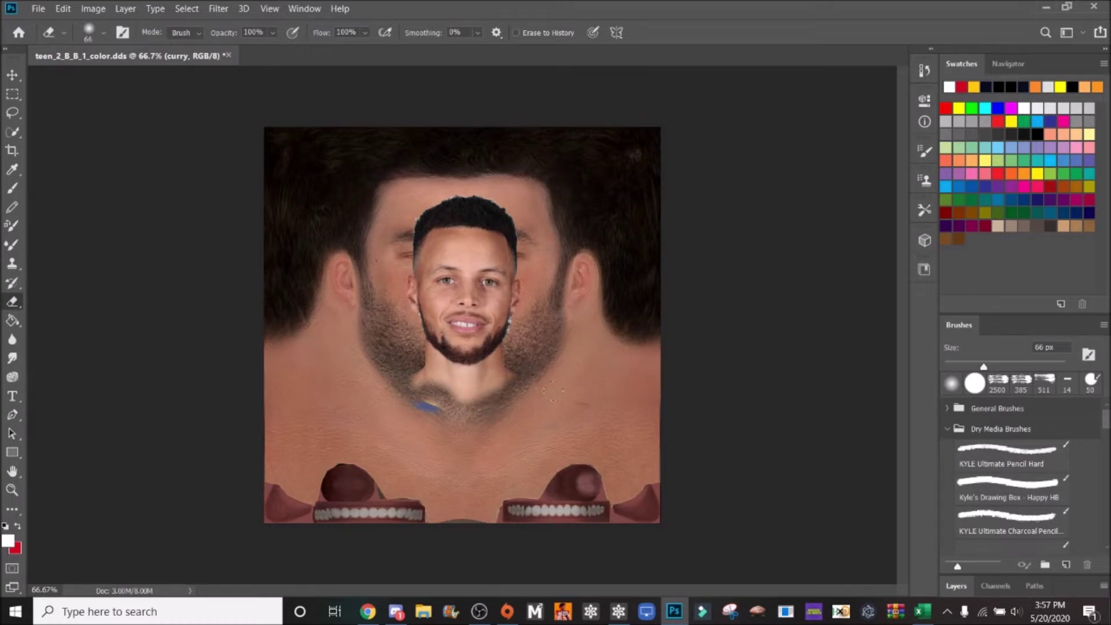
left_click_drag(416, 426, 433, 401)
Step: Switch to Frosty Editor and view the teen_1_B_N_1_color texture from the teen_1 folder without its alpha channel
left_click(618, 611)
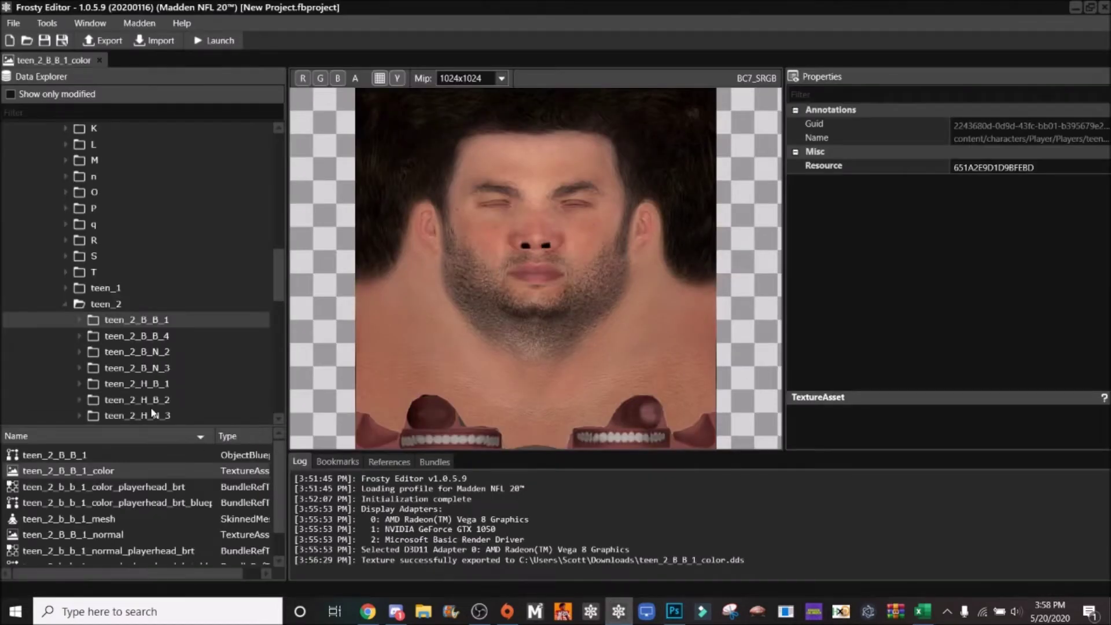
left_click(65, 288)
left_click(113, 305)
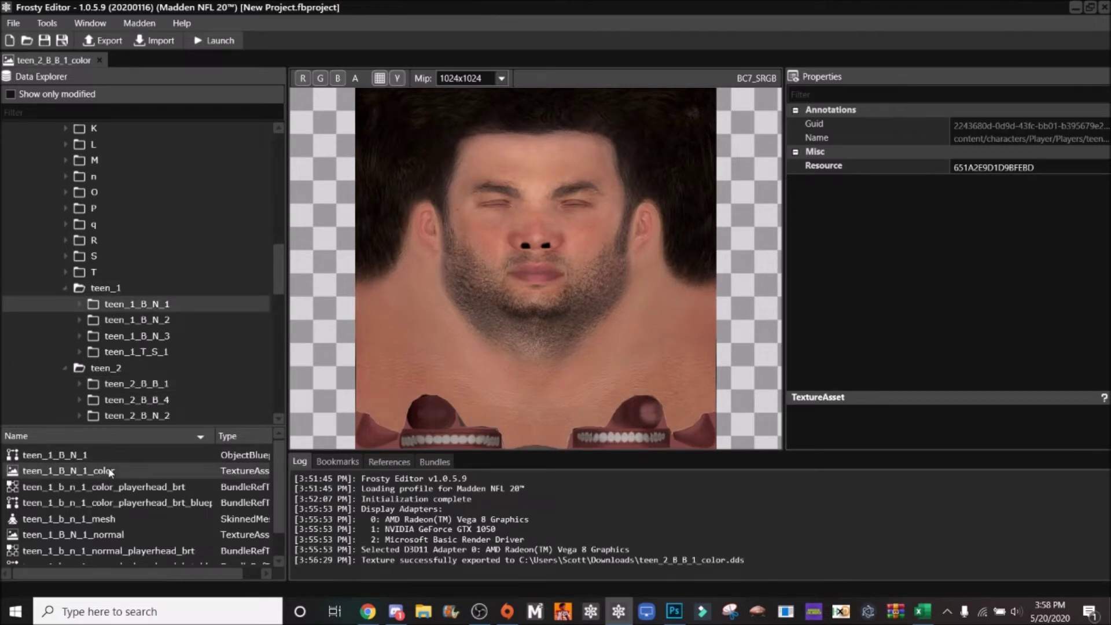
double_click(109, 470)
left_click(355, 79)
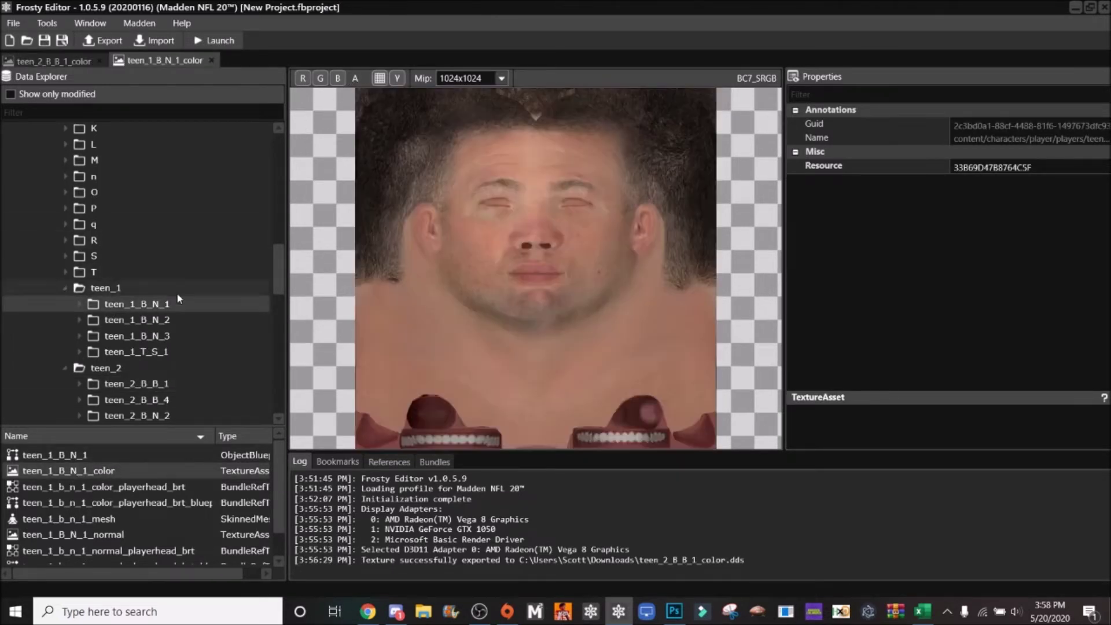
Step: View the teen_1_B_N_2_color and teen_1_B_N_3_color textures without their alpha channels
left_click(163, 322)
left_click(113, 472)
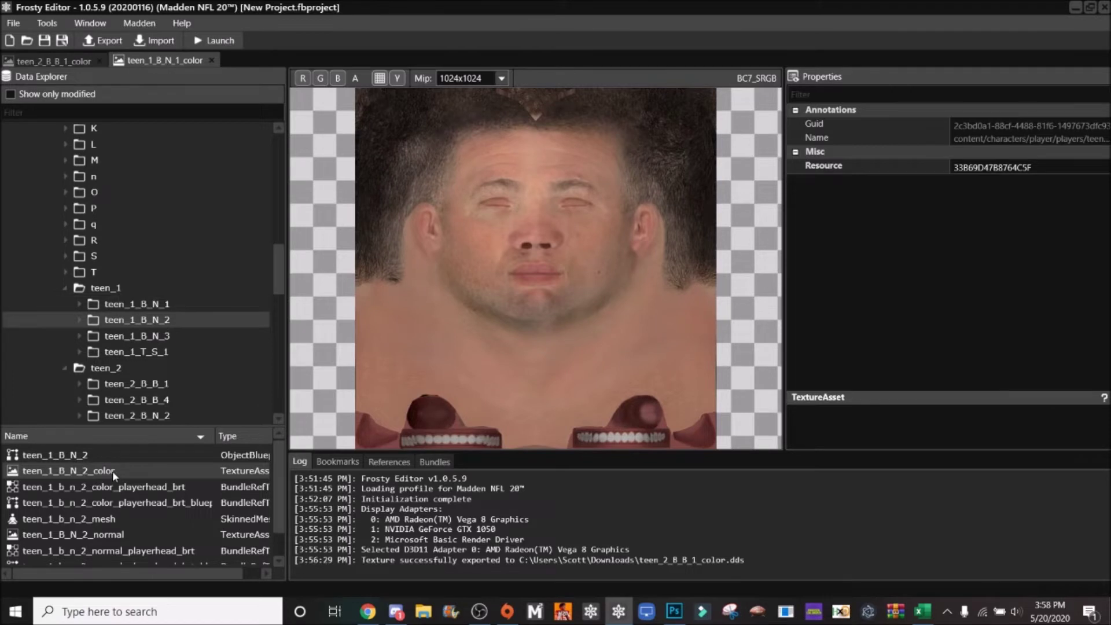
double_click(112, 471)
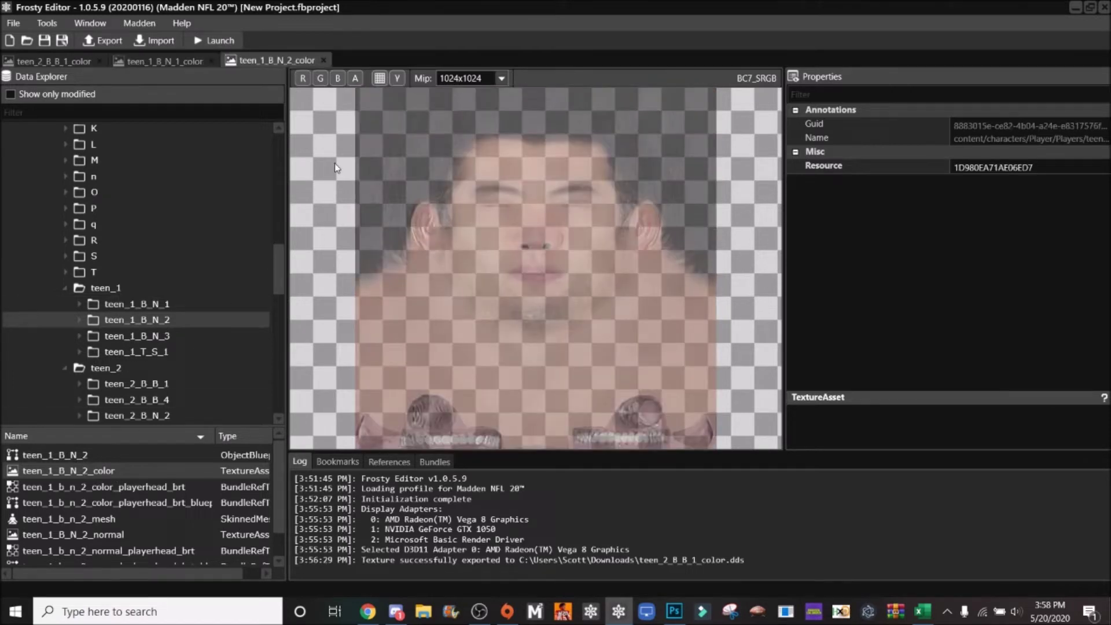
left_click(354, 78)
left_click(148, 335)
double_click(109, 471)
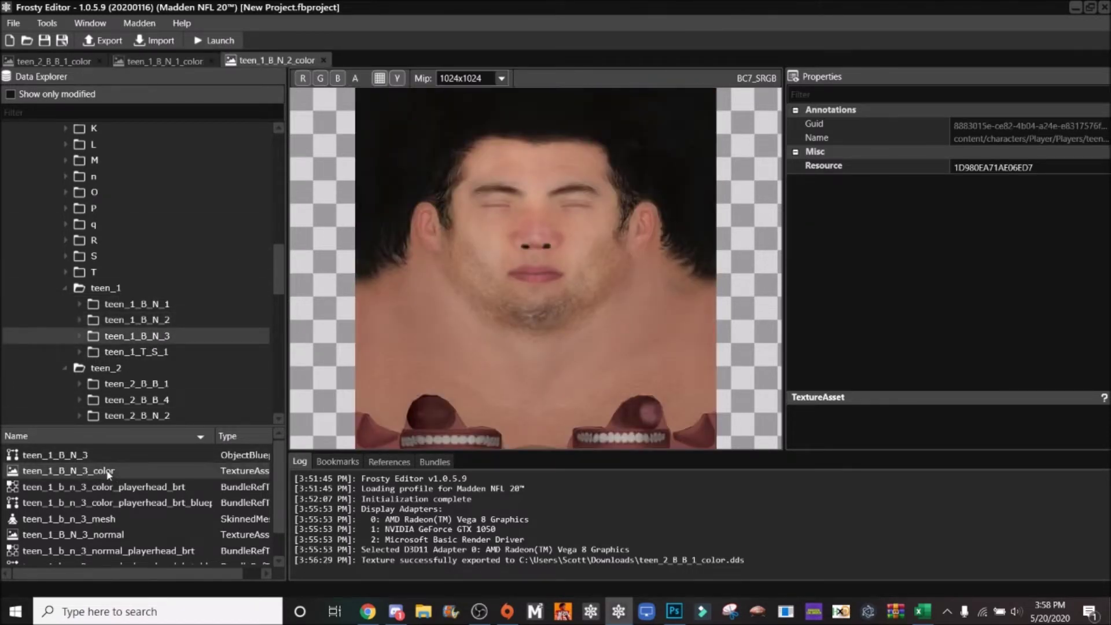
left_click(355, 78)
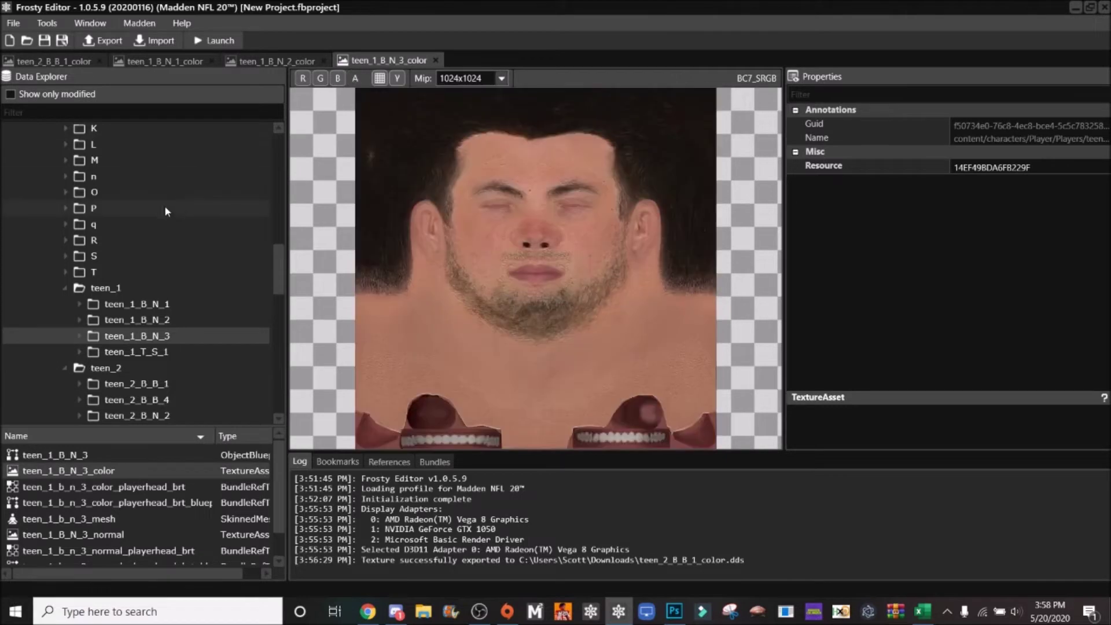
Step: Open the LeFleurMatt_C_PRO_head_color texture from the l folder under Coach/Coaches, leaving the Players folder collapsed
scroll(162, 206, "up", 3)
scroll(139, 223, "up", 6)
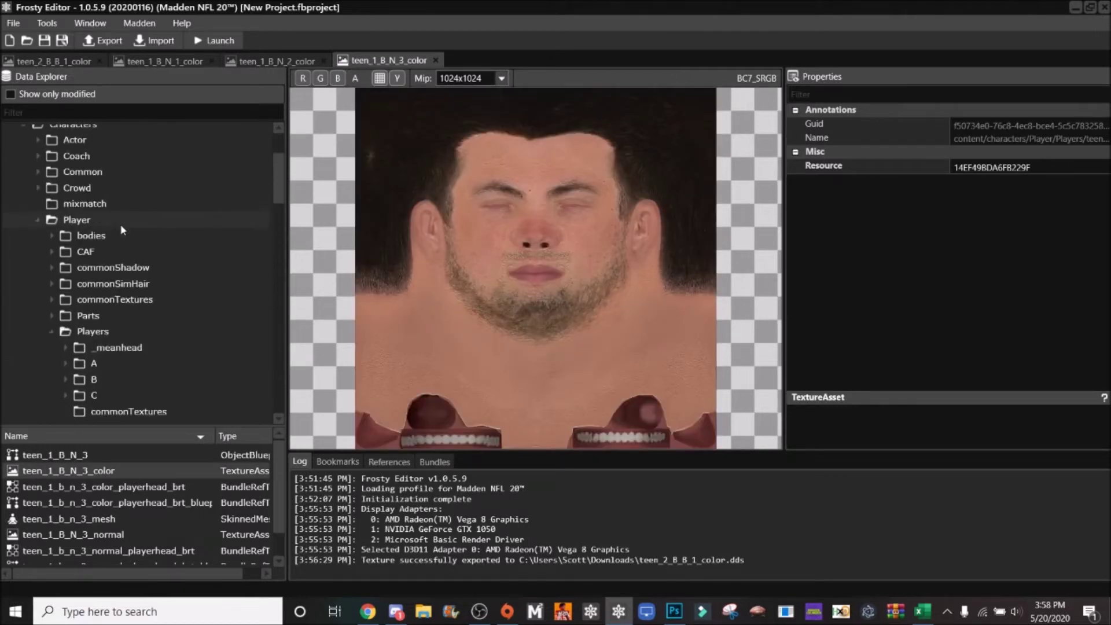
left_click(49, 331)
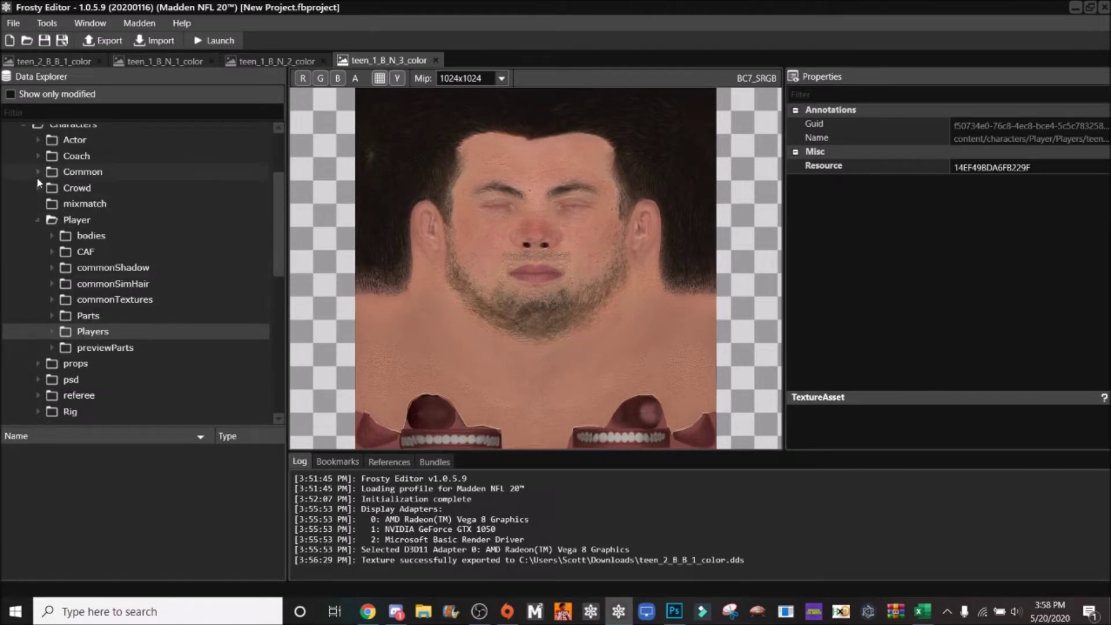
left_click(39, 156)
left_click(50, 190)
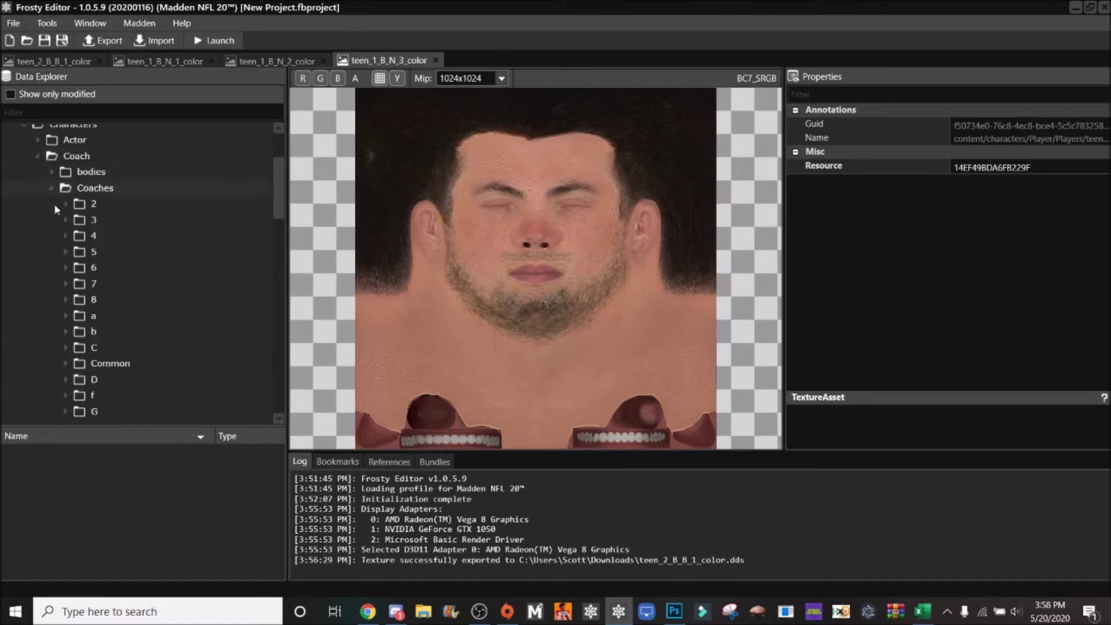
scroll(67, 286, "down", 3)
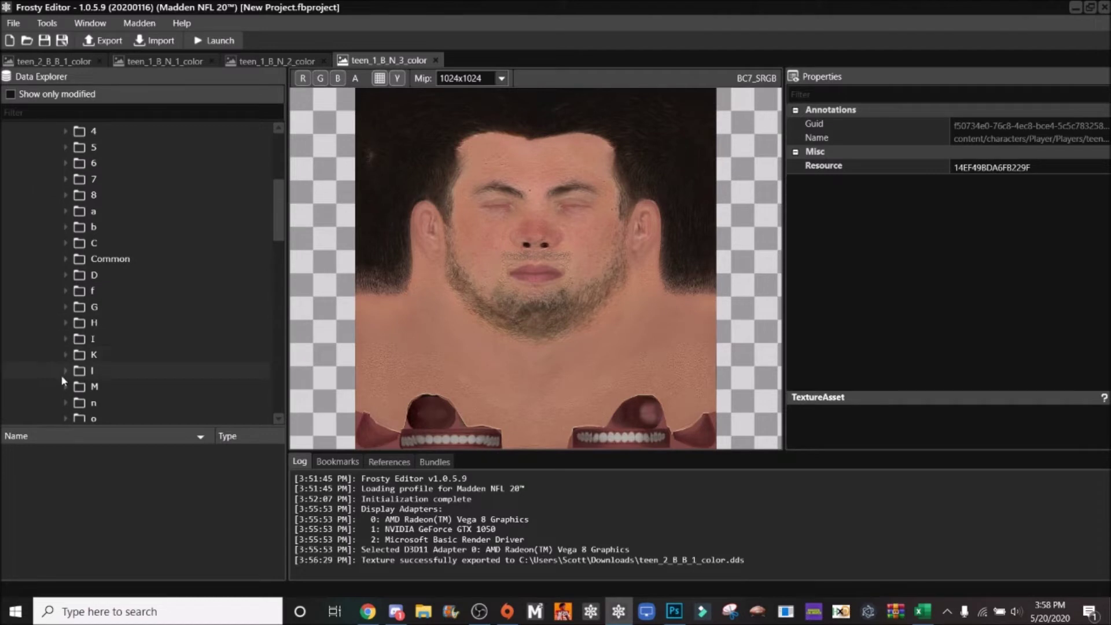
scroll(60, 345, "down", 1)
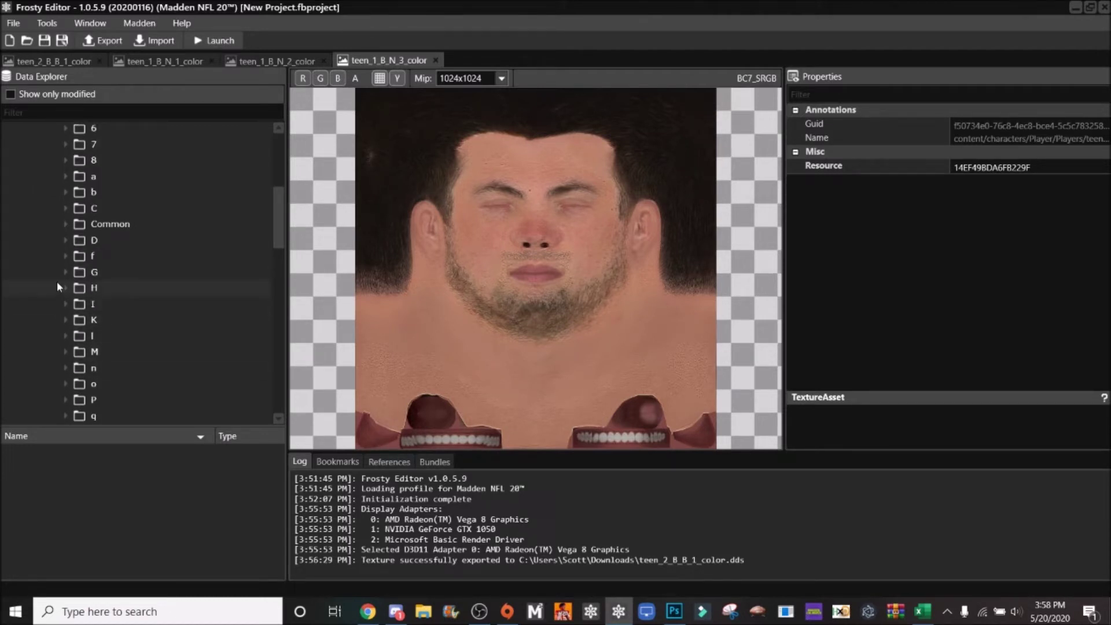
left_click(62, 335)
left_click(100, 352)
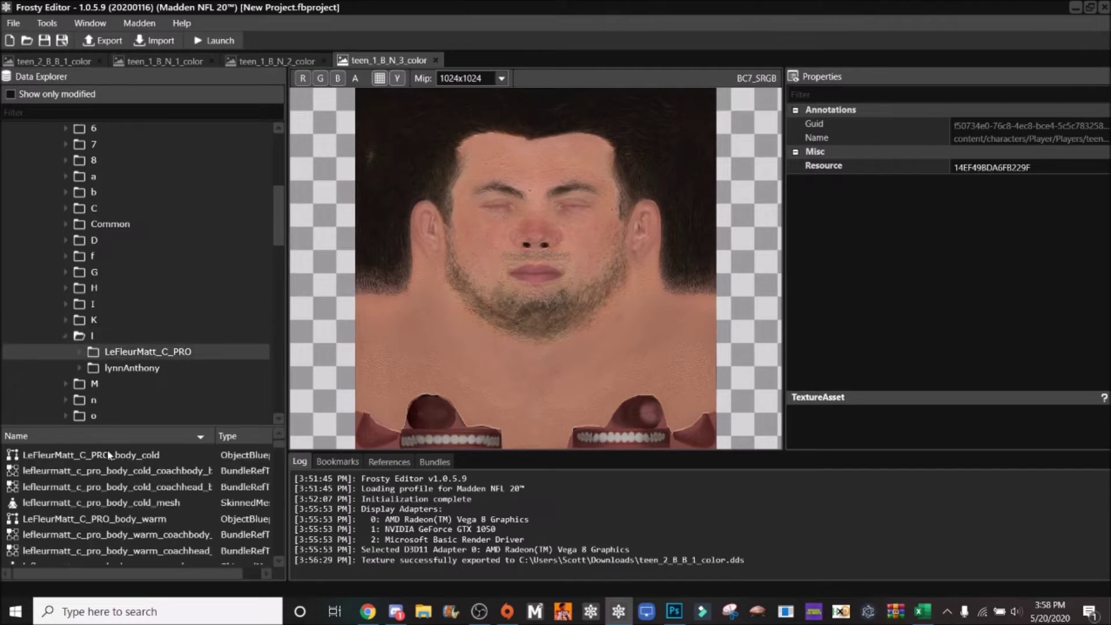
scroll(122, 469, "down", 5)
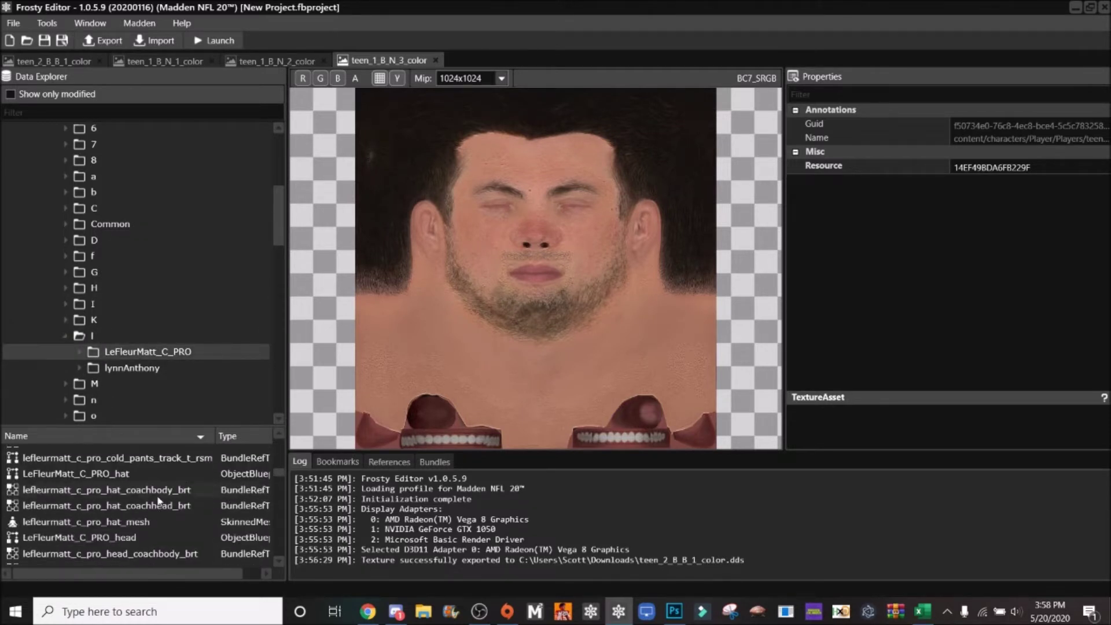
double_click(154, 516)
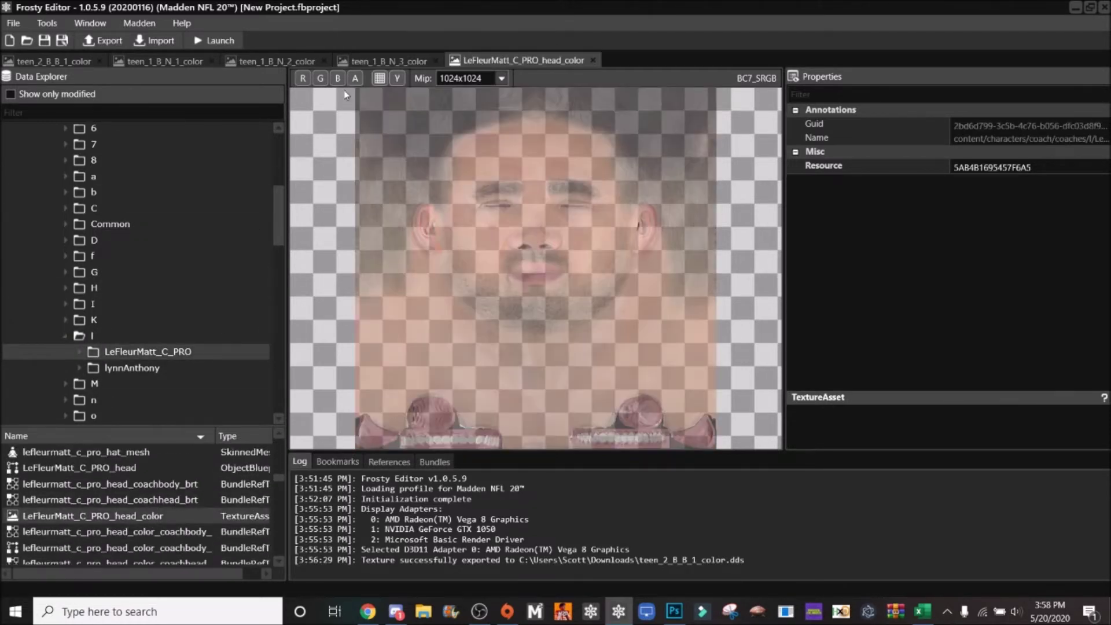
Step: Export the LeFleurMatt_C_PRO_head_color texture as a DDS file to Downloads, replacing the existing file
left_click(119, 41)
left_click(142, 245)
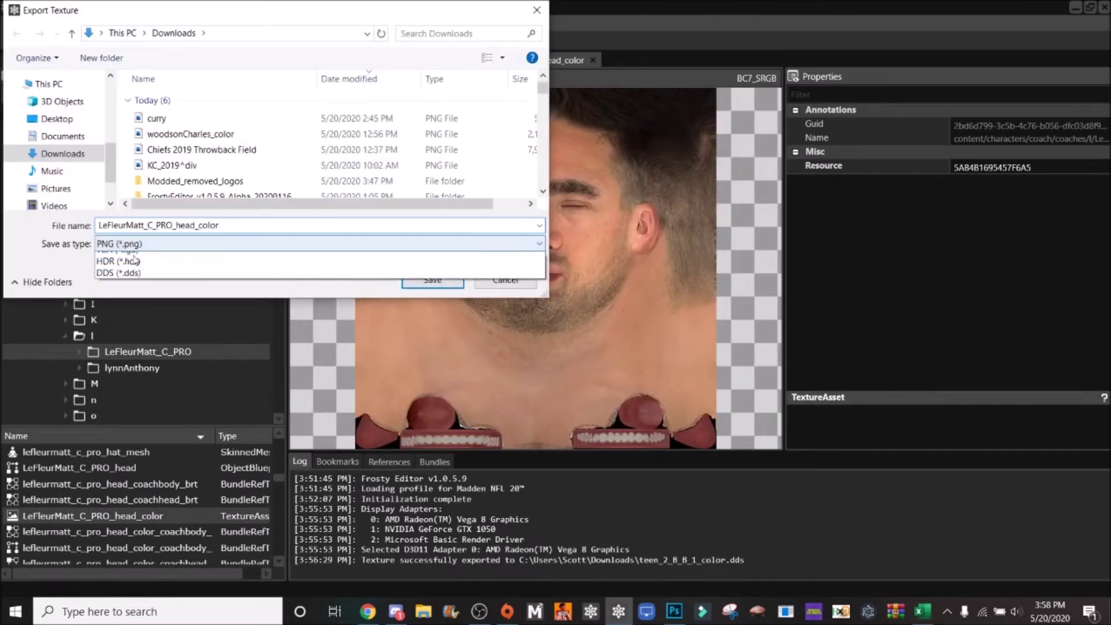
left_click(131, 294)
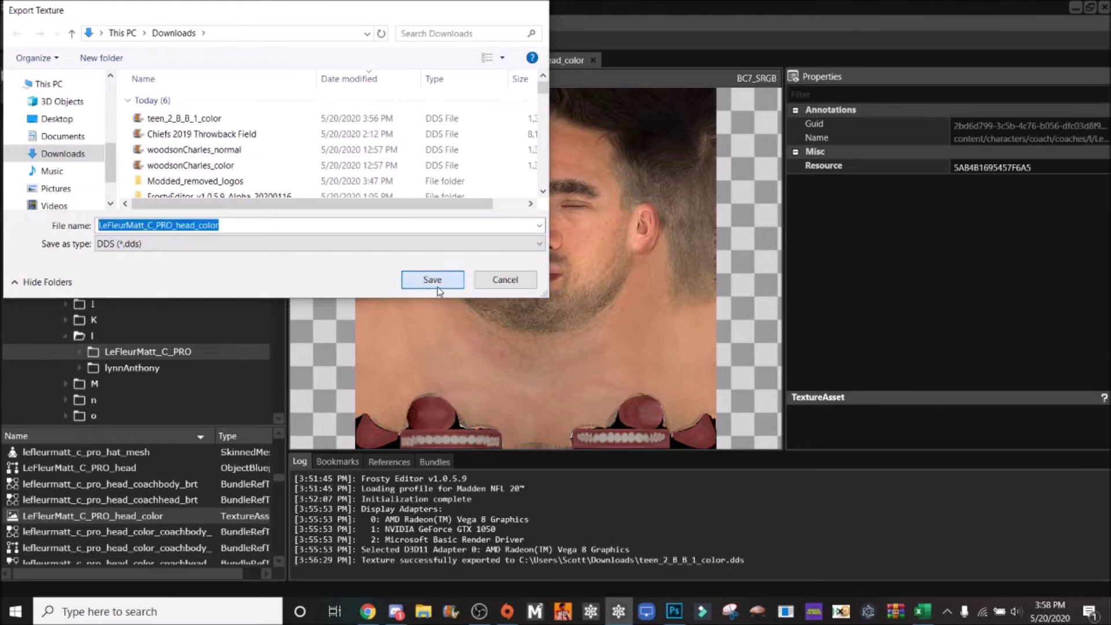
left_click(434, 278)
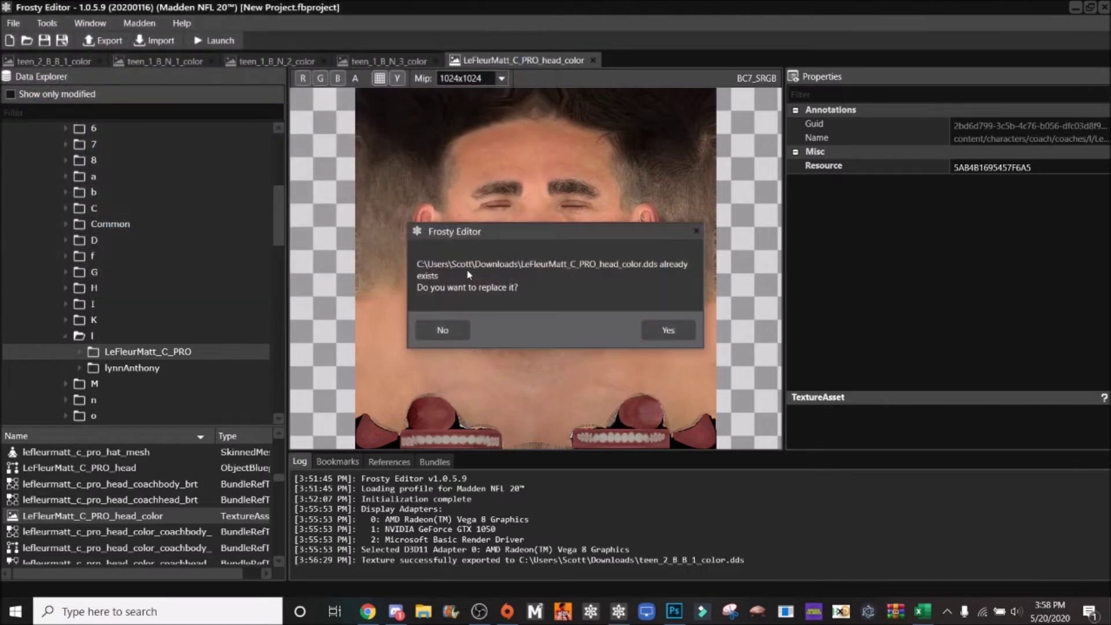
left_click(691, 331)
Step: Switch to Photoshop, place LeFleurMatt_C_PRO_head_color.dds as an embedded layer at full canvas size, and arrange the curry layer above it
left_click(674, 611)
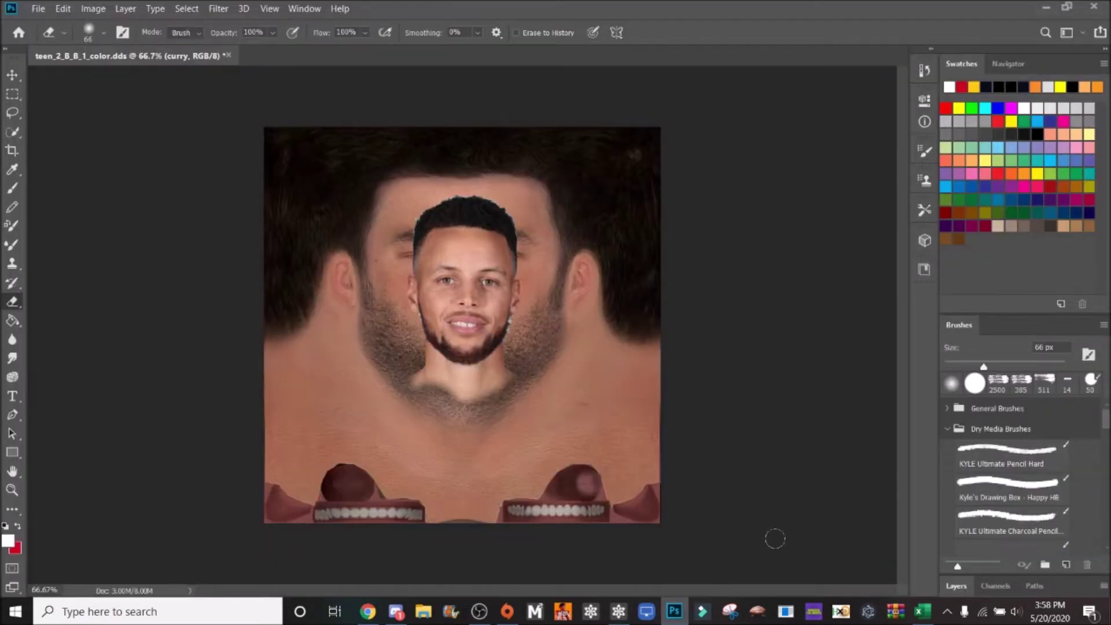
left_click(954, 585)
left_click(38, 8)
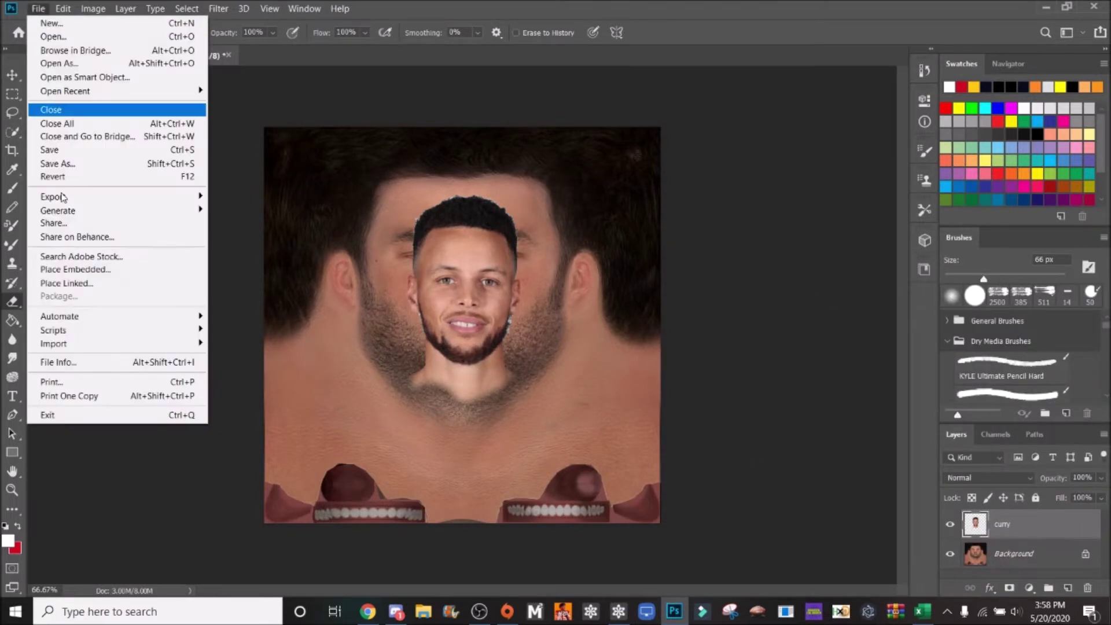
left_click(88, 276)
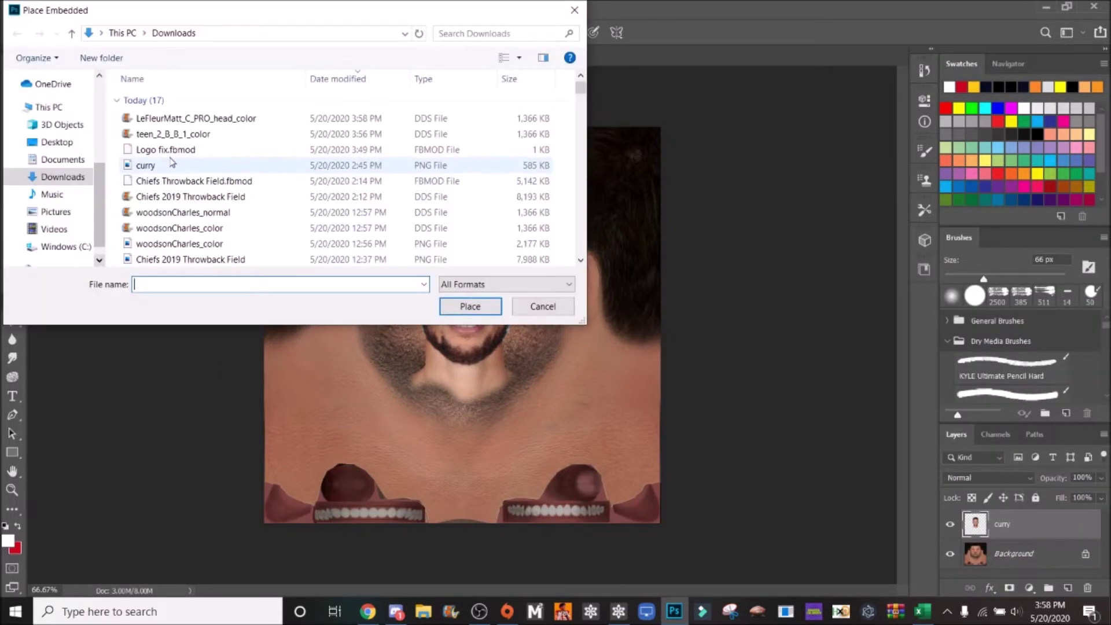
left_click(186, 120)
left_click(469, 306)
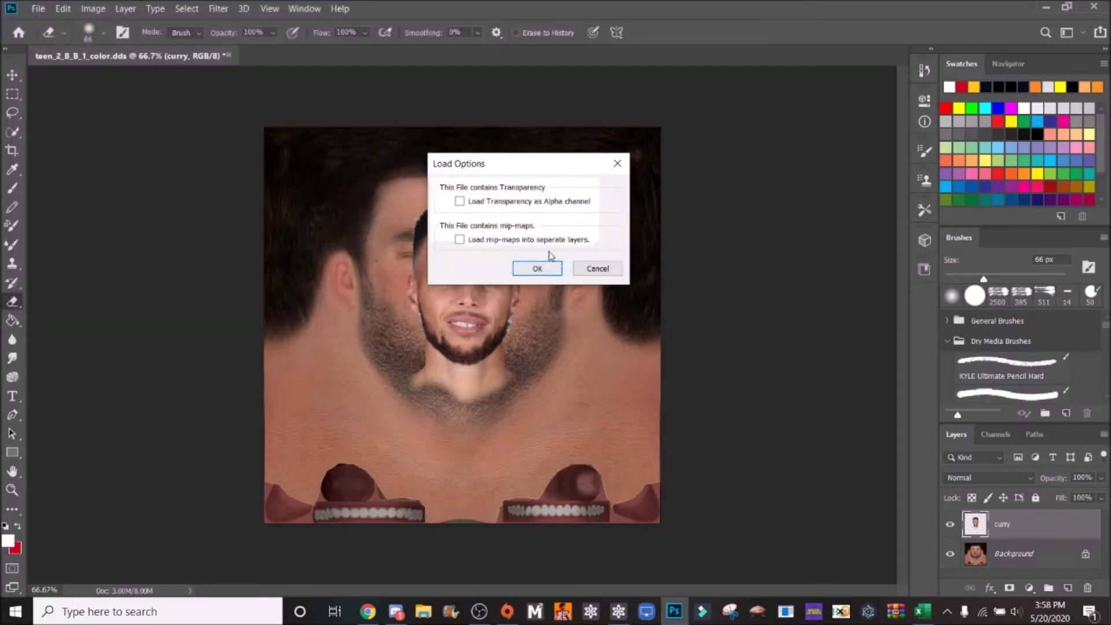
left_click(525, 265)
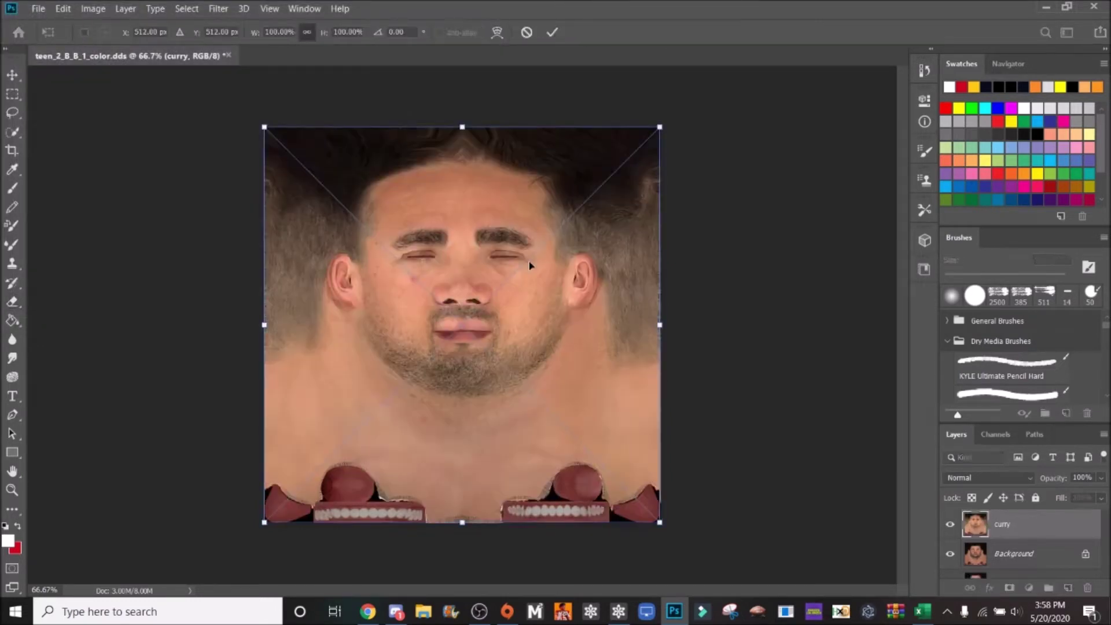
key("Return")
key("e")
mouse_move(984, 553)
left_mouse_down()
mouse_move(1005, 539)
mouse_move(1007, 521)
left_mouse_up()
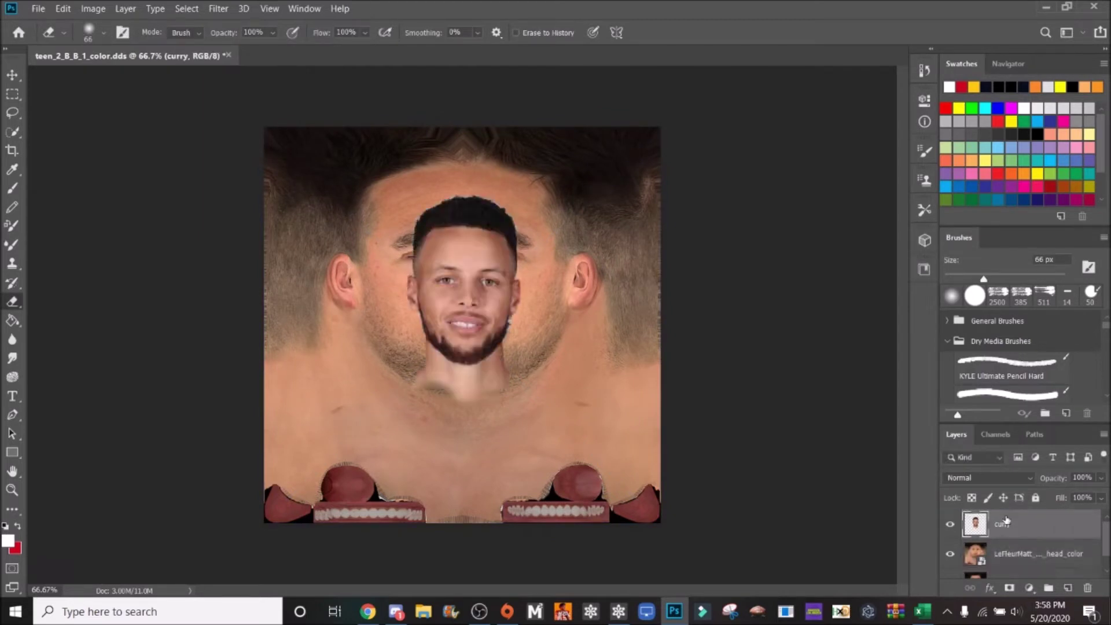
Step: Rasterize the LeFleurMatt head layer and erase its forehead, cheeks, right-hand ear and beard area to reveal the teen texture underneath
left_click(1010, 559)
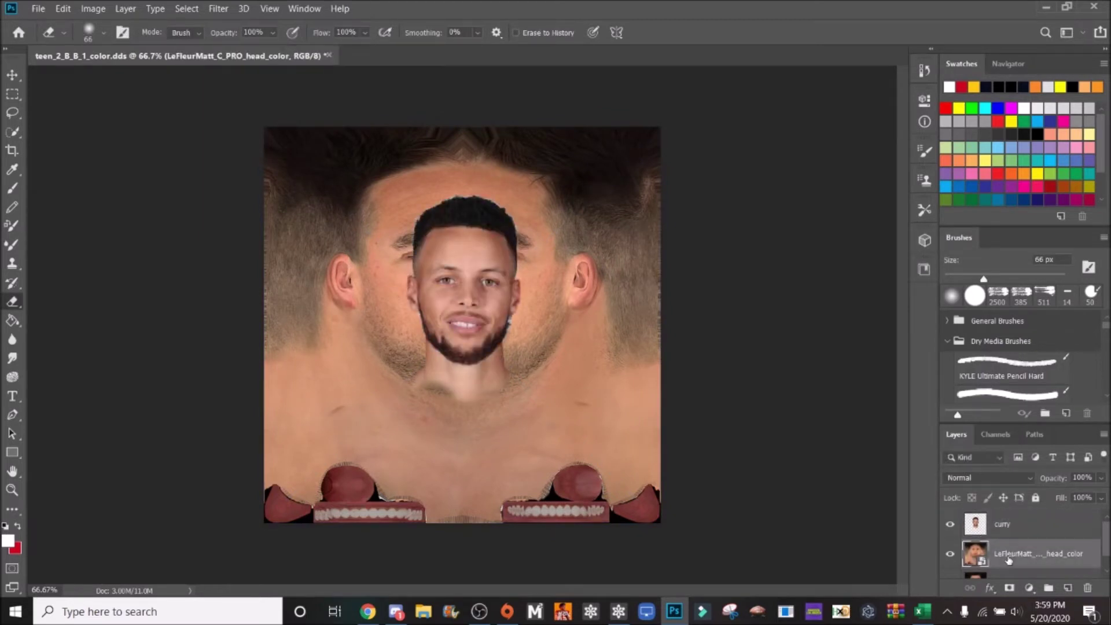
left_click(581, 301)
left_click(562, 249)
mouse_move(532, 266)
left_mouse_down()
mouse_move(534, 314)
mouse_move(555, 245)
mouse_move(519, 177)
mouse_move(457, 172)
mouse_move(375, 195)
mouse_move(353, 265)
mouse_move(359, 298)
mouse_move(401, 352)
mouse_move(405, 276)
mouse_move(415, 317)
mouse_move(462, 351)
mouse_move(509, 323)
mouse_move(527, 283)
mouse_move(518, 356)
mouse_move(524, 230)
mouse_move(434, 252)
mouse_move(389, 289)
mouse_move(386, 251)
mouse_move(406, 209)
mouse_move(454, 185)
mouse_move(496, 189)
mouse_move(506, 215)
mouse_move(387, 253)
mouse_move(385, 288)
mouse_move(385, 237)
left_mouse_up()
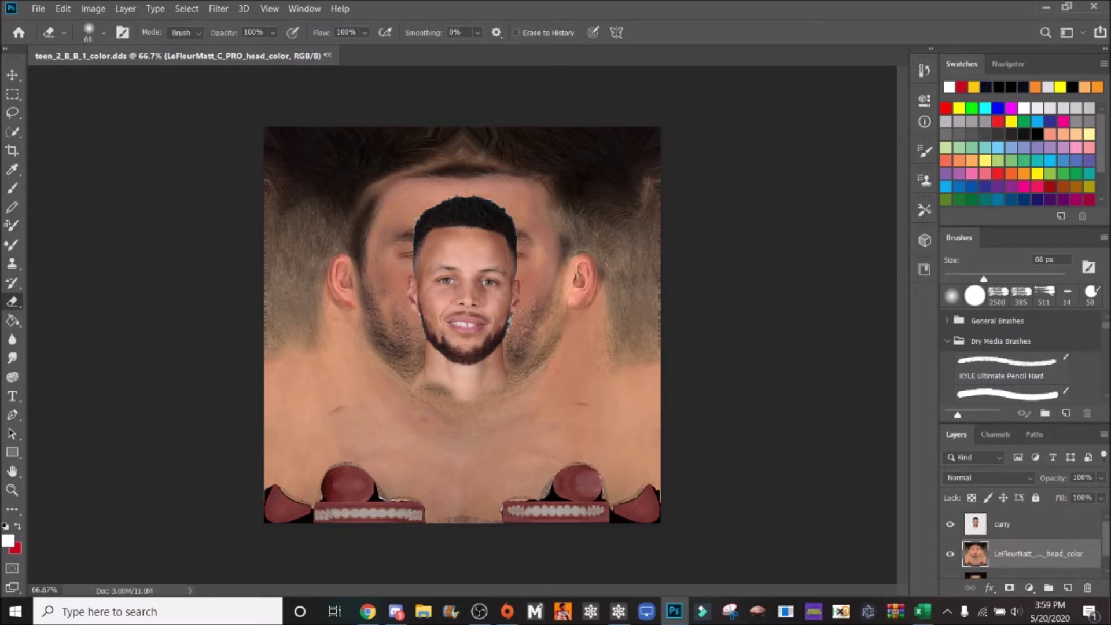
mouse_move(547, 316)
left_mouse_down()
mouse_move(559, 293)
mouse_move(530, 342)
mouse_move(584, 272)
mouse_move(561, 273)
mouse_move(572, 264)
mouse_move(583, 292)
left_mouse_up()
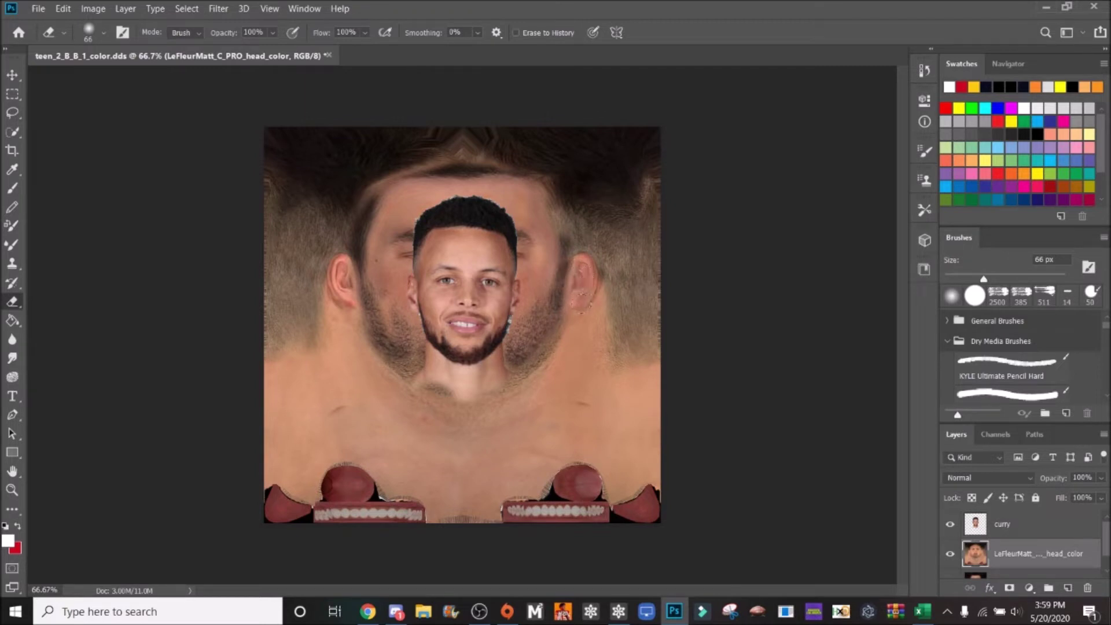
left_click_drag(386, 315, 440, 307)
left_click_drag(371, 283, 373, 284)
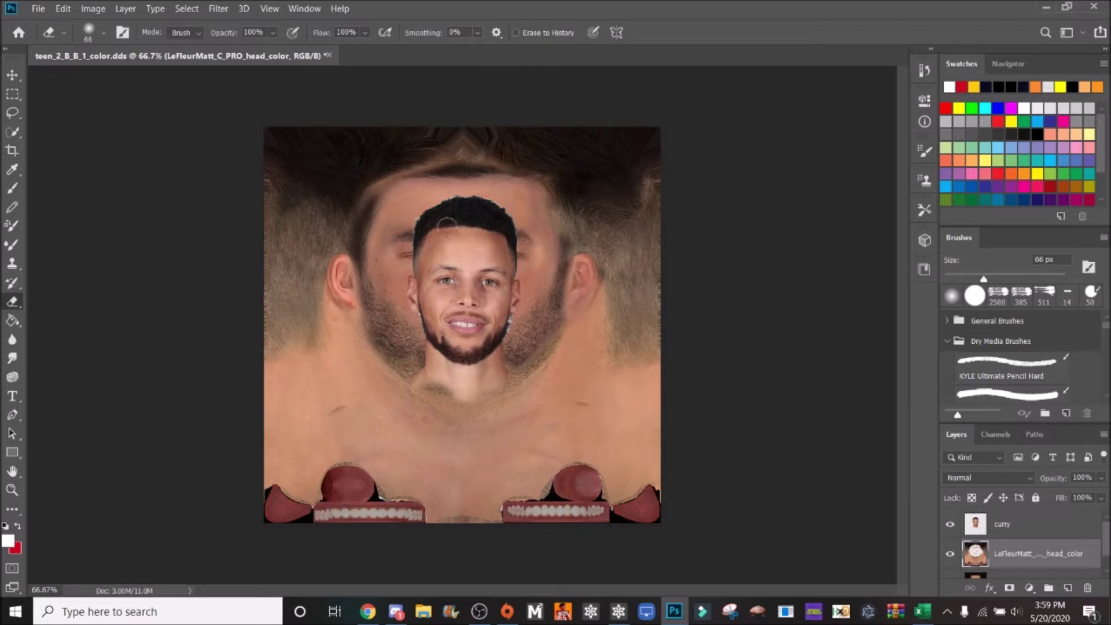
mouse_move(433, 383)
left_mouse_down()
mouse_move(545, 387)
mouse_move(434, 360)
mouse_move(446, 345)
mouse_move(532, 369)
mouse_move(580, 322)
mouse_move(466, 406)
mouse_move(429, 402)
mouse_move(402, 367)
mouse_move(374, 356)
left_mouse_up()
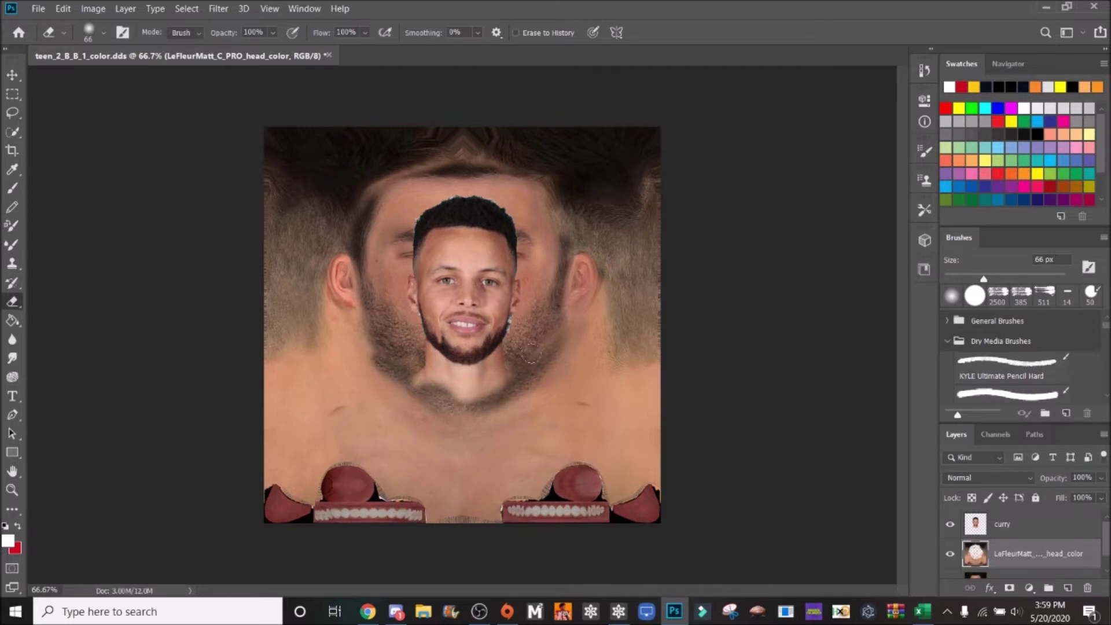
Step: Erase the neck below the beard on the curry layer, enlarge the head and shift it to the left of the face
left_click(990, 530)
mouse_move(414, 368)
left_mouse_down()
mouse_move(506, 393)
mouse_move(534, 377)
mouse_move(434, 402)
mouse_move(421, 382)
mouse_move(428, 359)
mouse_move(461, 375)
mouse_move(506, 360)
mouse_move(503, 379)
mouse_move(477, 386)
mouse_move(431, 356)
left_mouse_up()
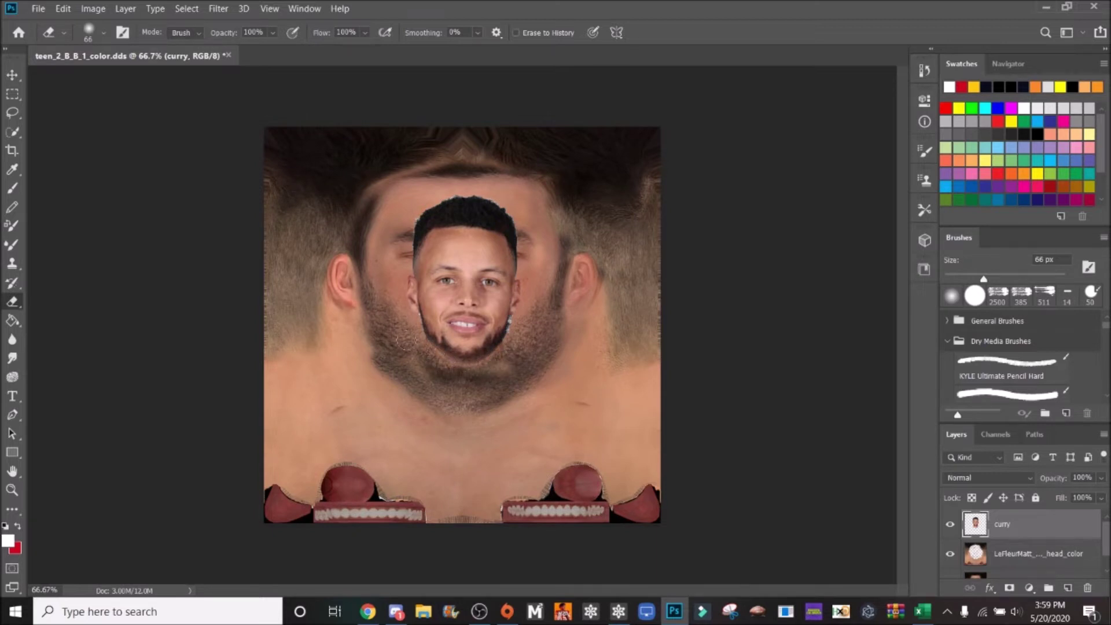
left_click(12, 75)
left_click_drag(617, 195, 818, 104)
left_click_drag(475, 253, 354, 375)
Step: Erase the ragged hair edge, earrings and ears around the enlarged curry head
left_click(12, 301)
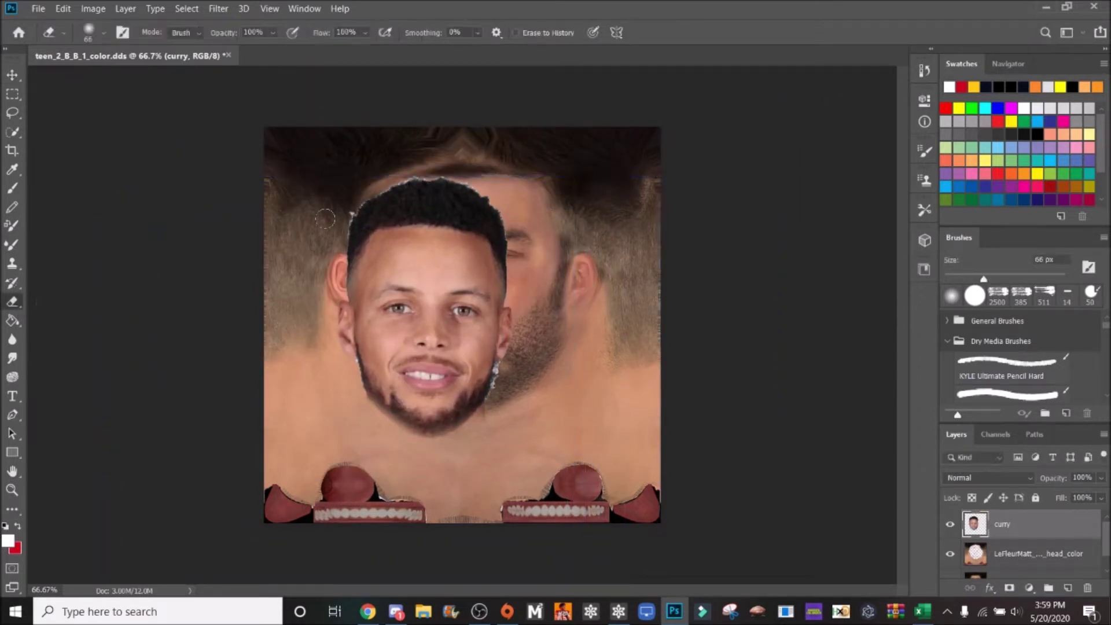
mouse_move(349, 214)
left_mouse_down()
mouse_move(381, 182)
mouse_move(457, 173)
mouse_move(511, 216)
left_mouse_up()
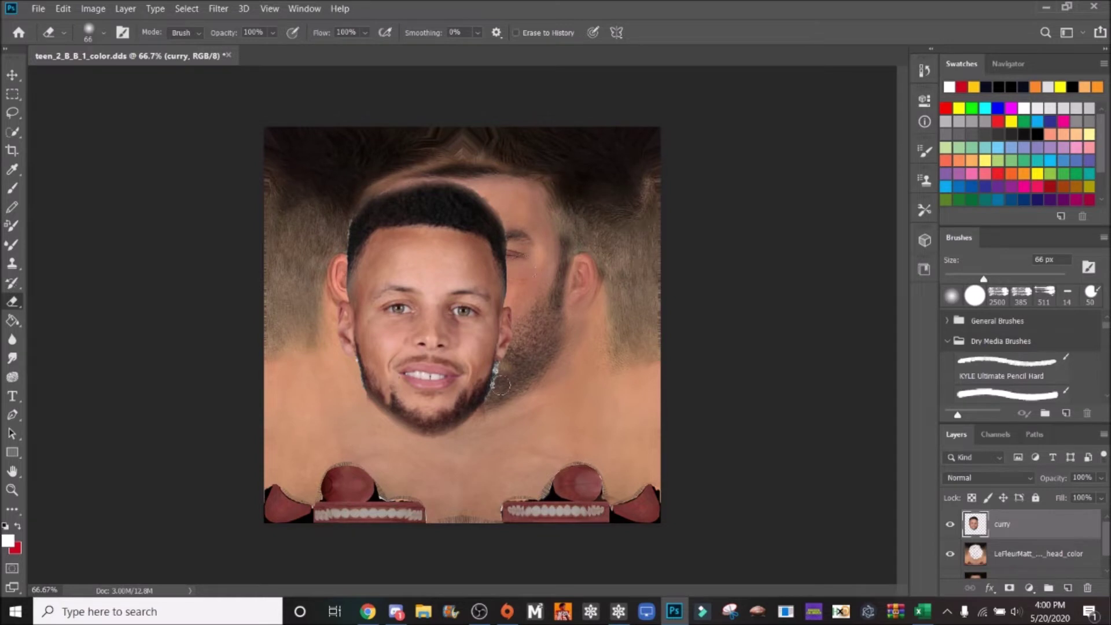
mouse_move(501, 391)
left_mouse_down()
mouse_move(495, 375)
mouse_move(491, 397)
mouse_move(501, 370)
left_mouse_up()
left_click_drag(350, 354, 341, 323)
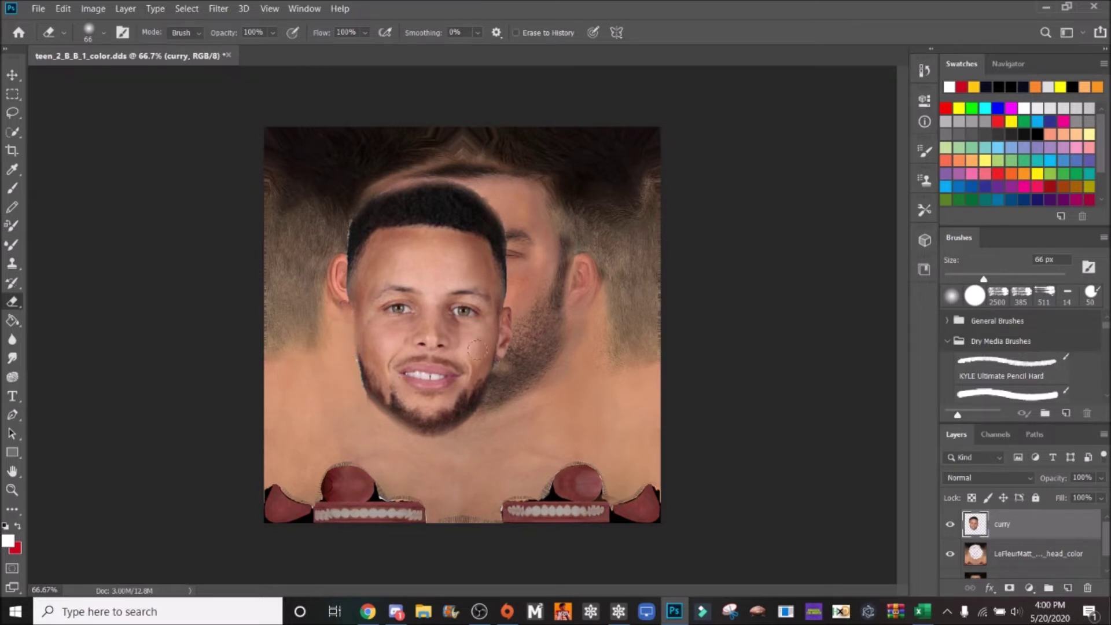
mouse_move(499, 364)
left_mouse_down()
mouse_move(508, 313)
mouse_move(502, 368)
left_mouse_up()
left_click_drag(348, 253, 344, 177)
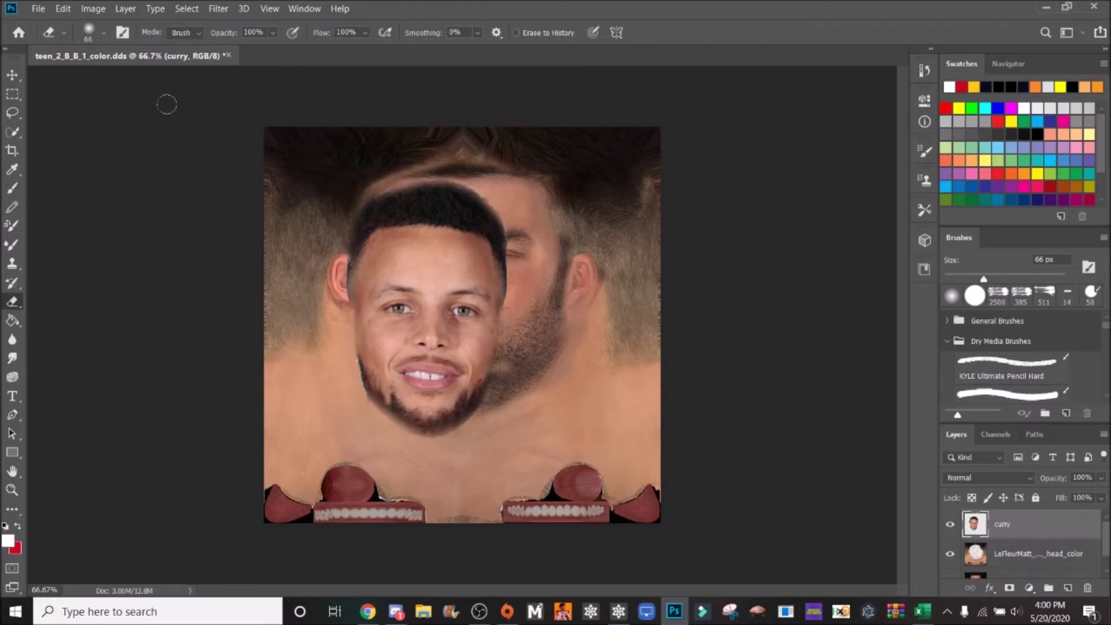
Step: Move the curry head up and right so it is centered over the texture's face
left_click(12, 75)
left_click_drag(502, 279, 542, 230)
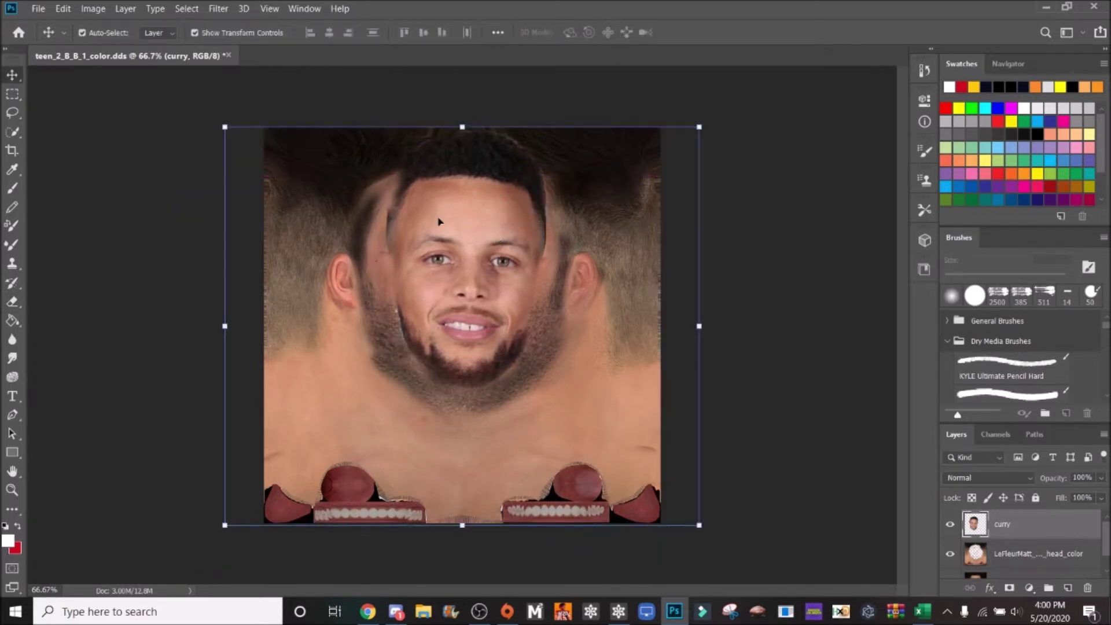
left_click(191, 8)
left_click(186, 8)
left_click(125, 8)
right_click(403, 190)
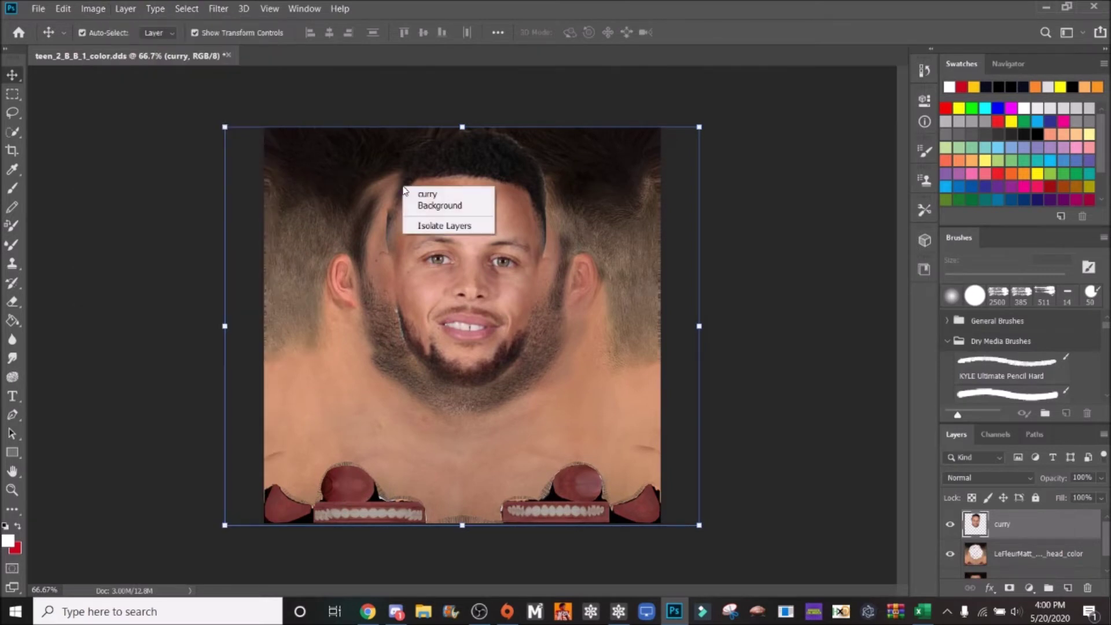
Step: Rotate the curry layer by -2 degrees and apply the transformation
left_click(226, 125)
left_click(227, 125)
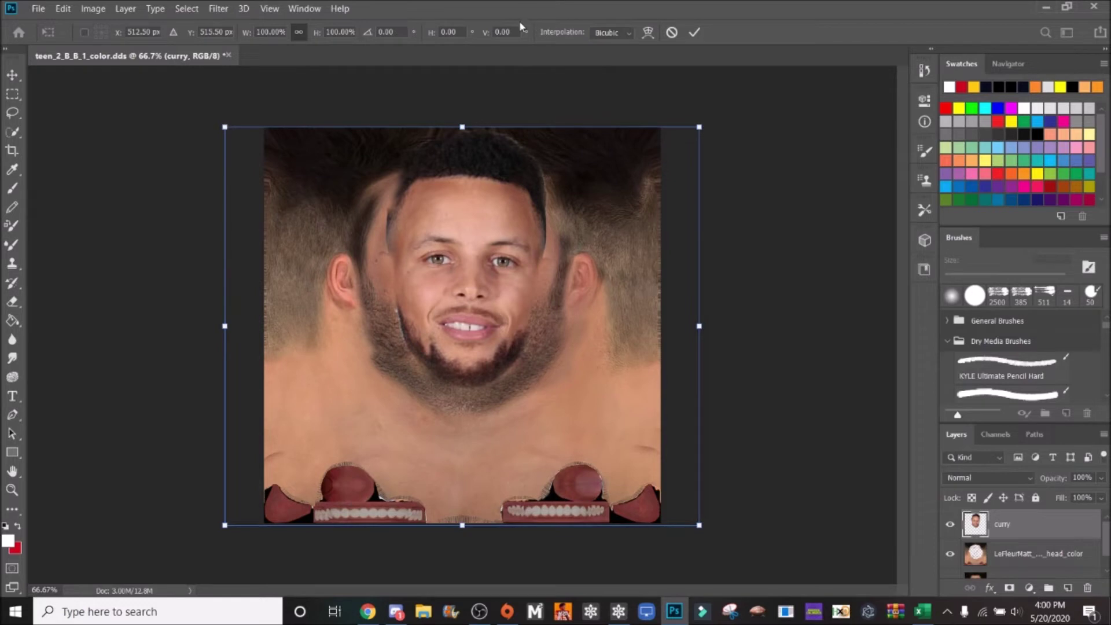
left_click(403, 27)
type("1")
key("BackSpace")
type("-1")
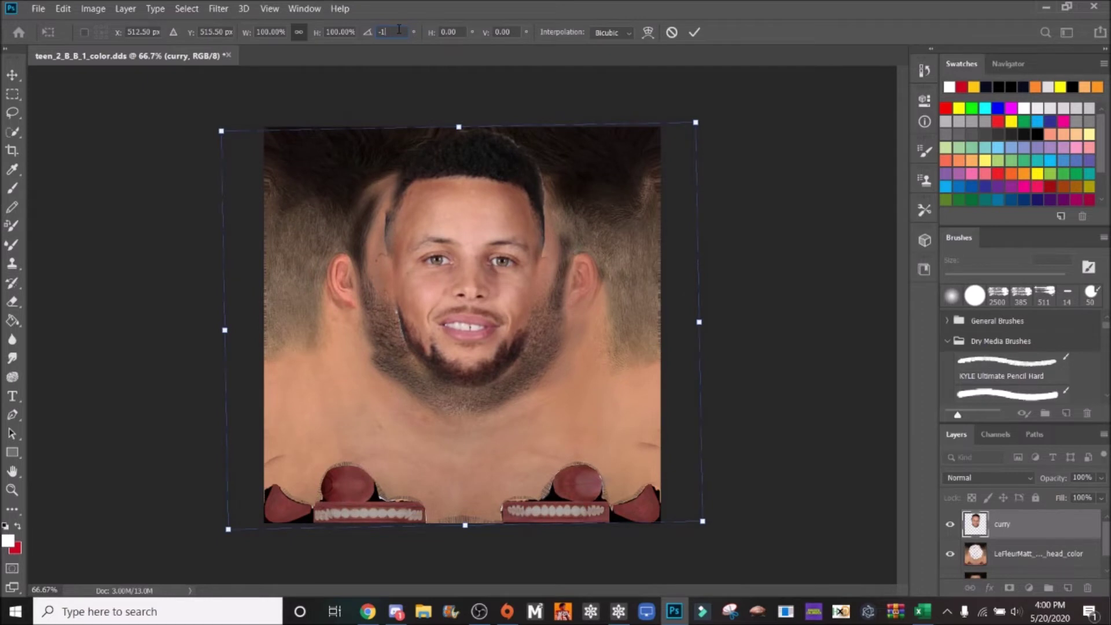
key("BackSpace")
type("2")
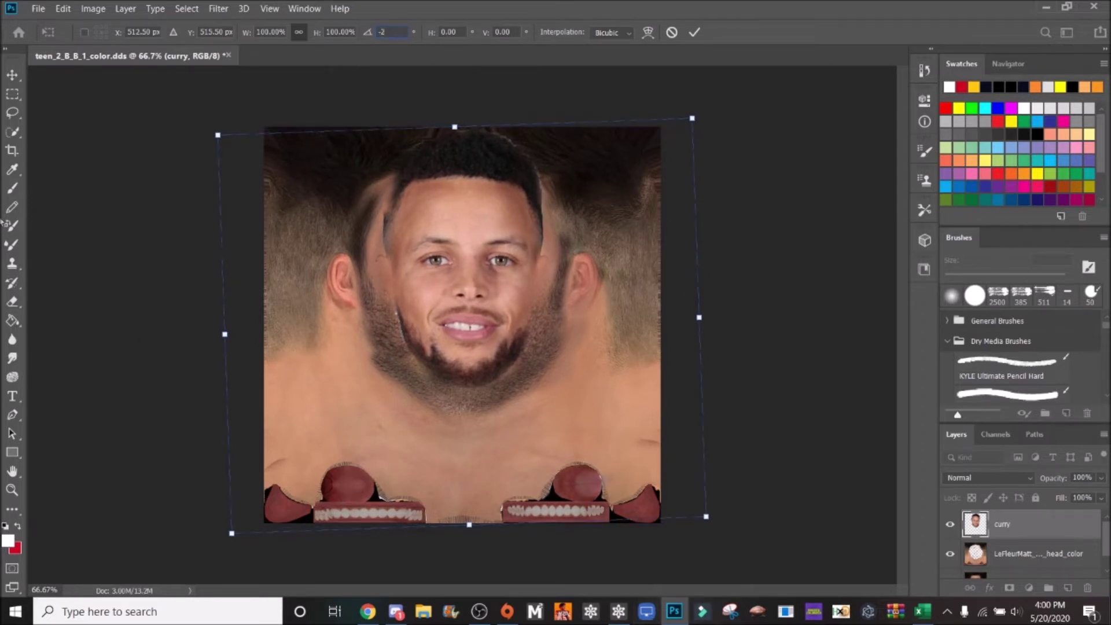
left_click(12, 302)
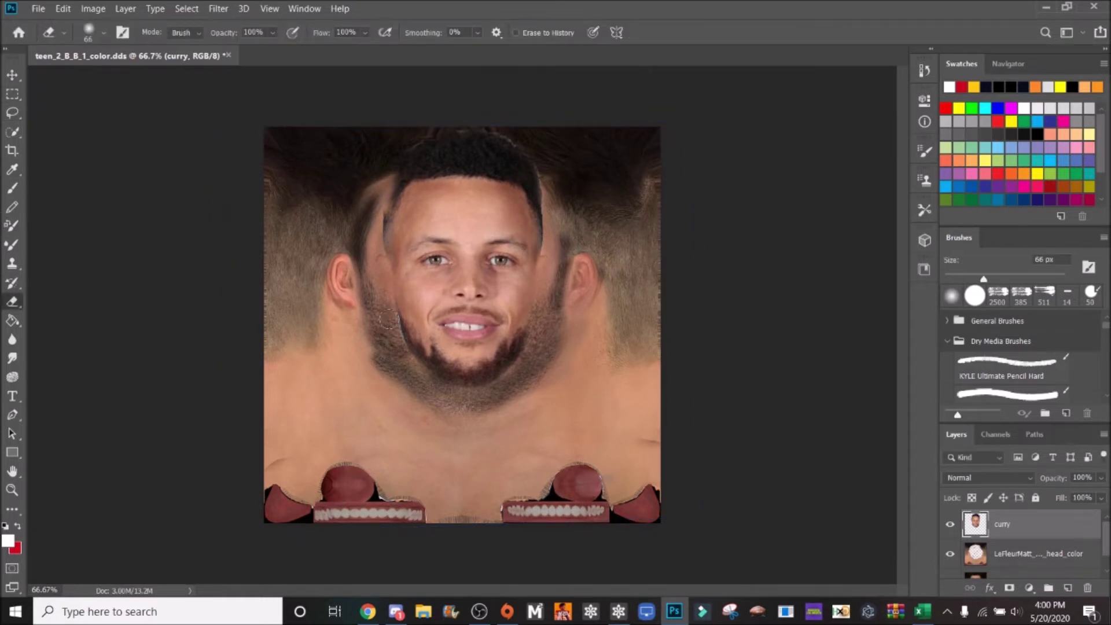
Step: Lower the curry layer's opacity to 53% and reposition the head over the facial features of the texture below
left_click(12, 75)
left_click_drag(486, 288, 481, 302)
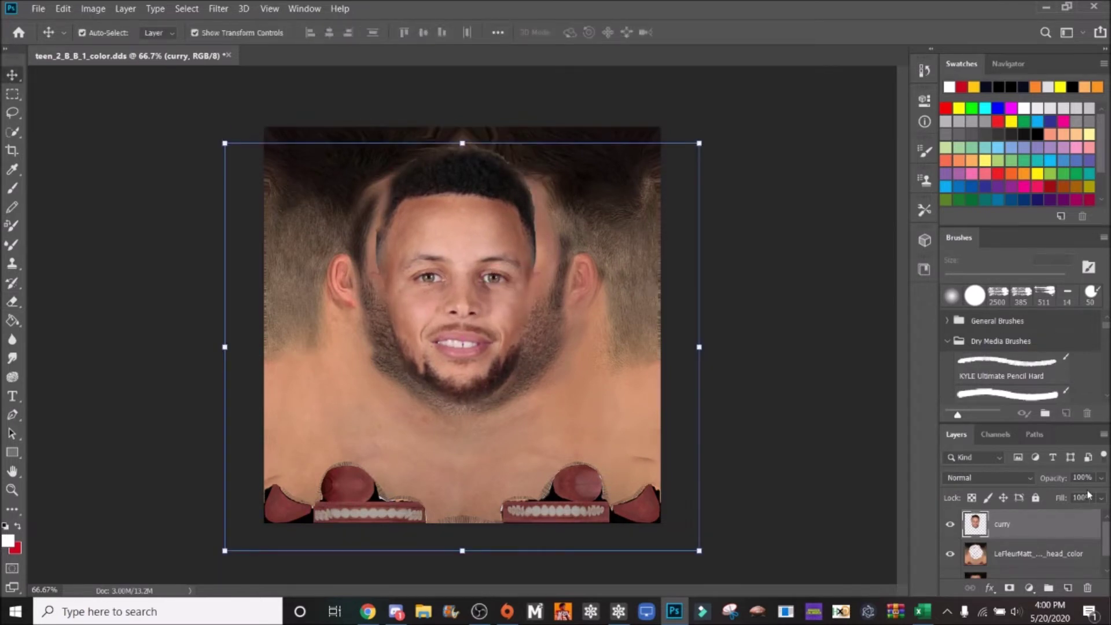
left_click(1101, 477)
left_click_drag(1101, 496, 1072, 502)
left_click_drag(501, 324, 499, 290)
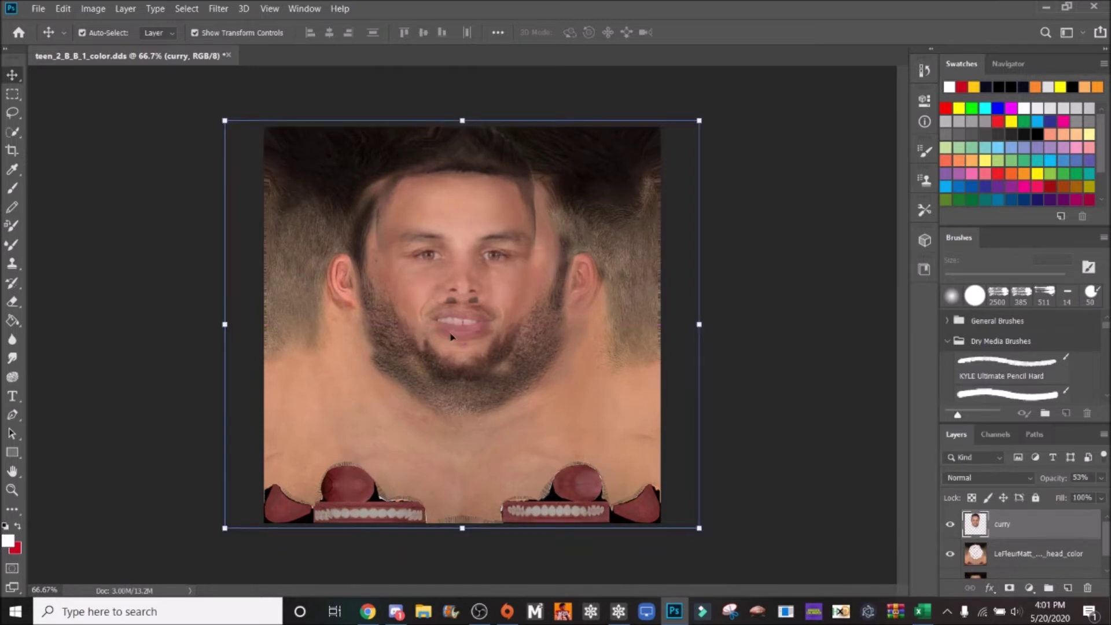
Step: Distort the curry layer, stretching it to about 113% width and 115% height to fit the facial features of the texture below
left_click(63, 9)
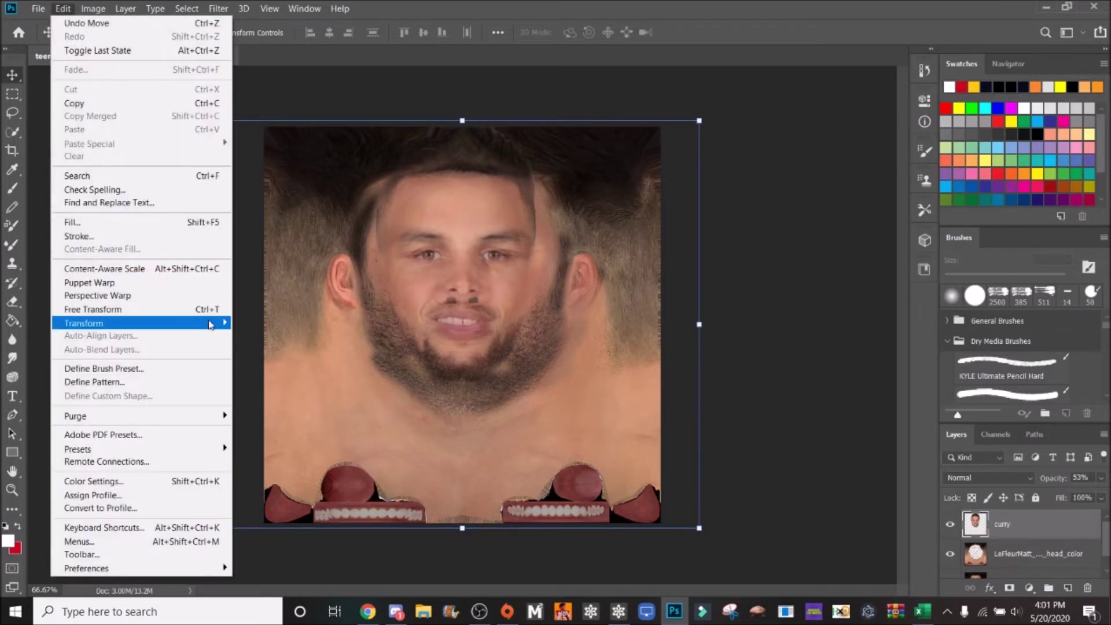
mouse_move(223, 324)
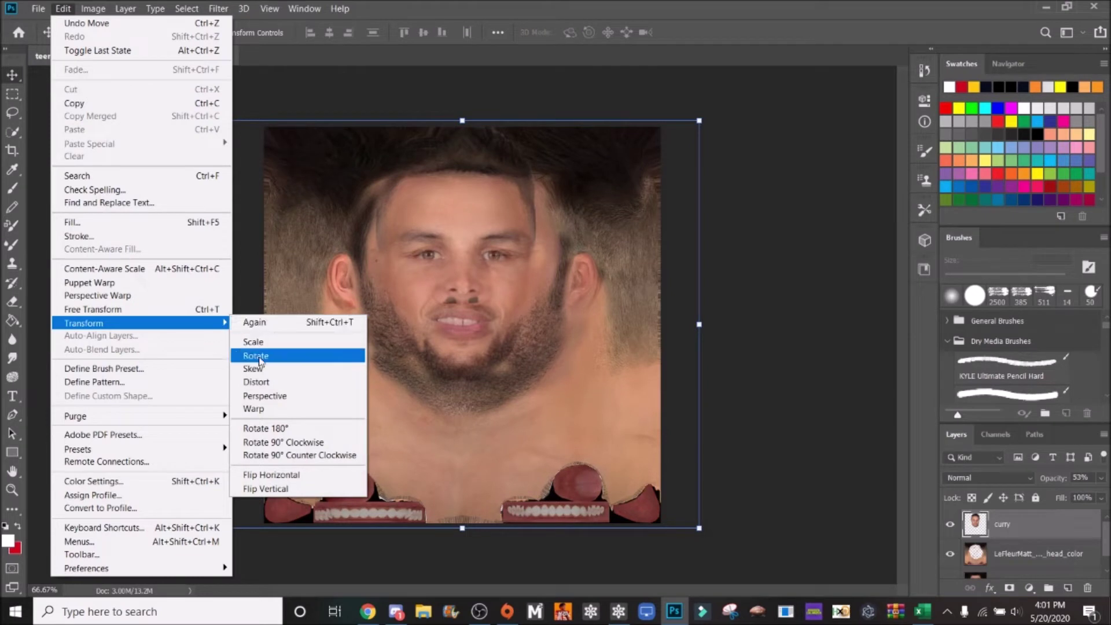
left_click(257, 382)
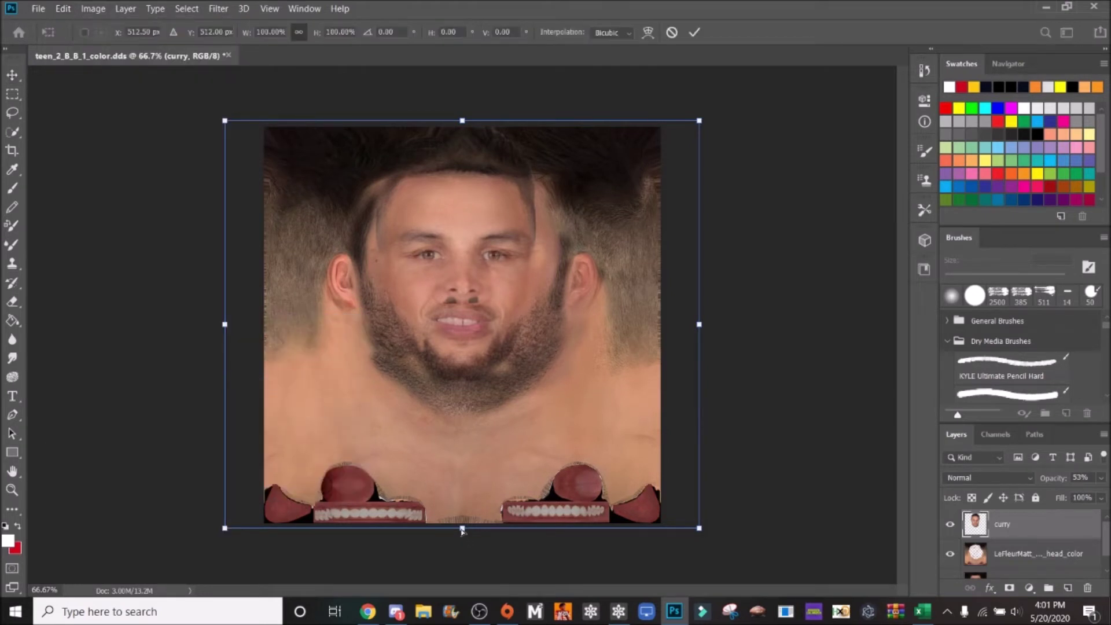
left_click_drag(462, 531, 460, 554)
left_click_drag(699, 335, 729, 334)
left_click_drag(516, 299, 497, 301)
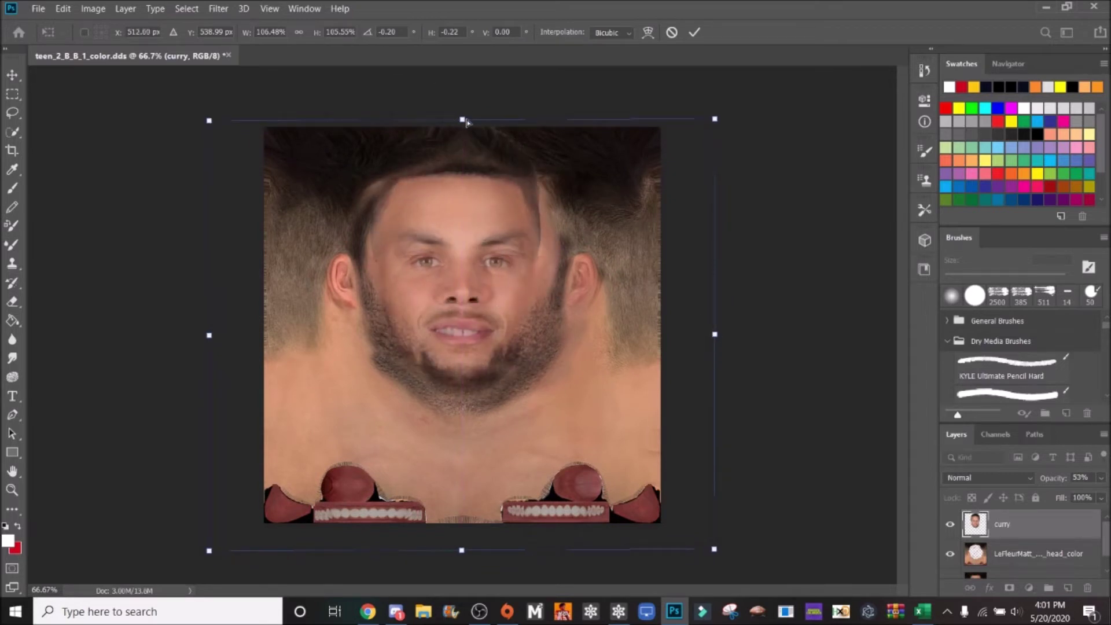
left_click_drag(462, 121, 461, 105)
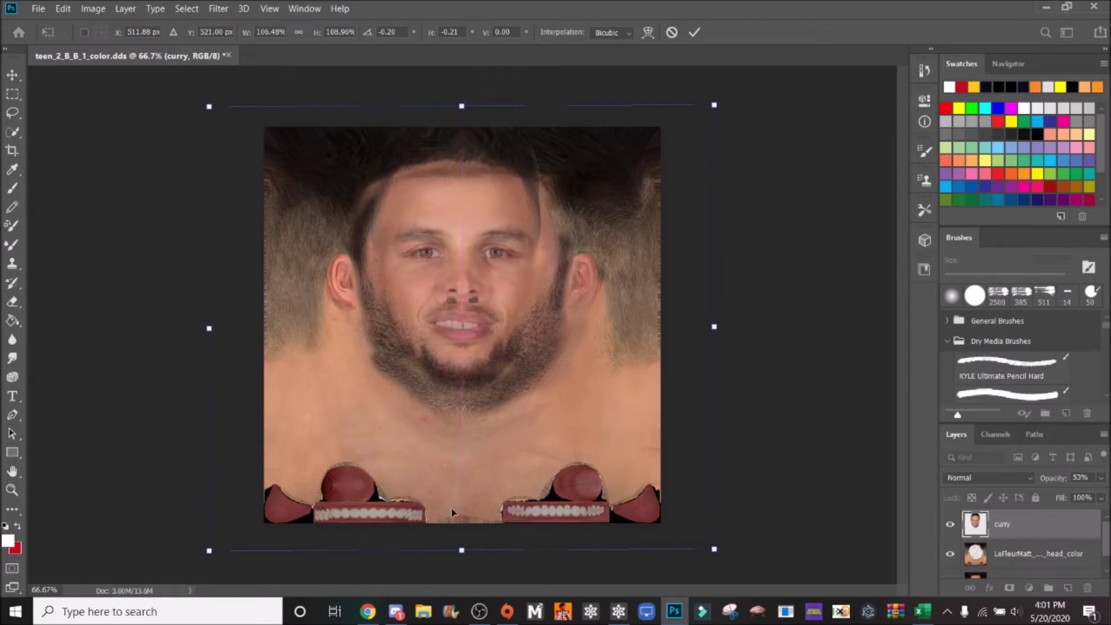
left_click_drag(462, 553, 463, 567)
left_click_drag(715, 336, 733, 335, "ctrl")
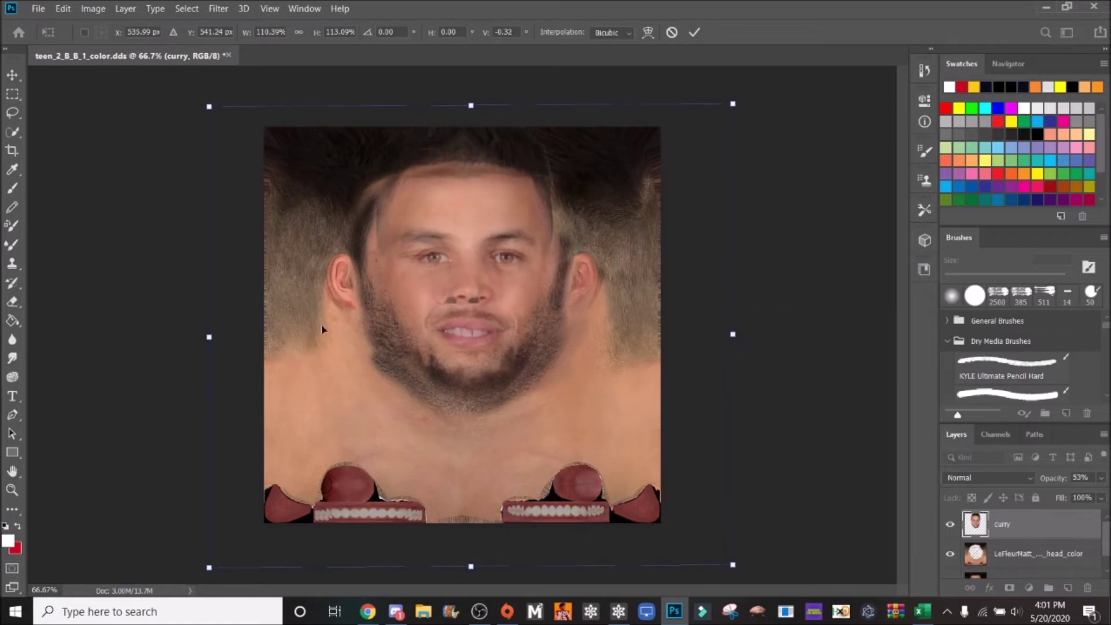
left_click_drag(209, 336, 195, 343, "ctrl")
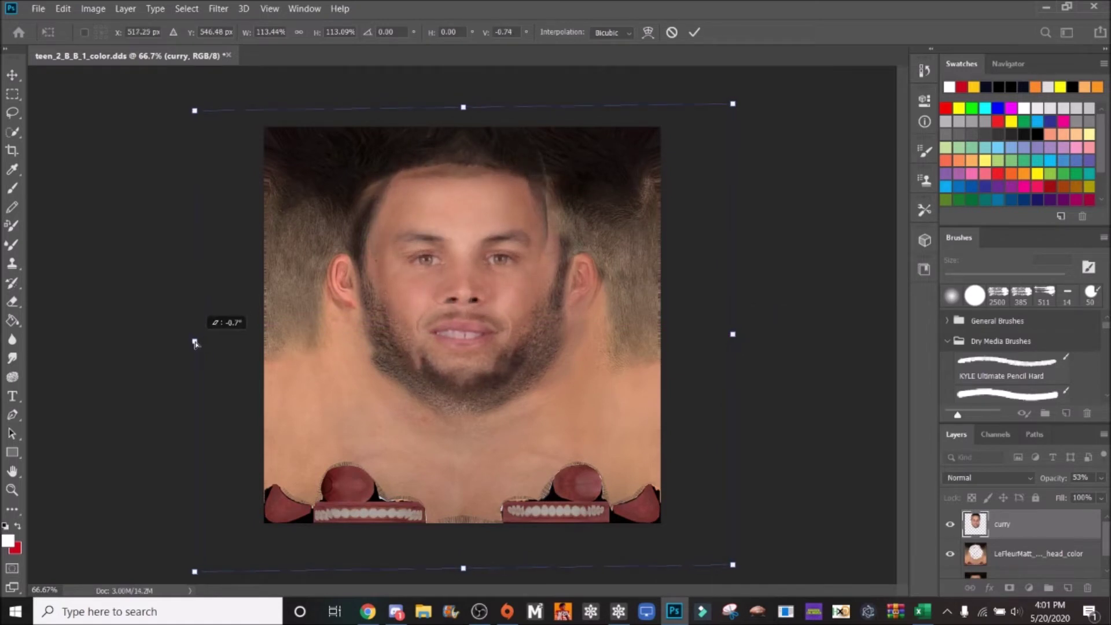
left_click_drag(464, 107, 462, 99, "ctrl")
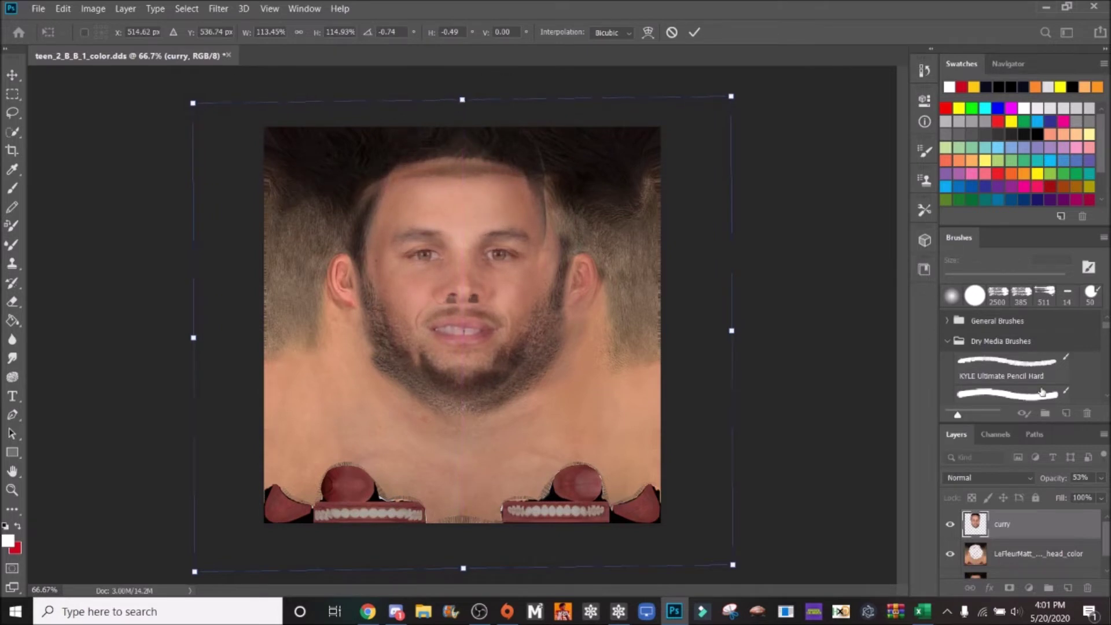
Step: Raise the curry layer's opacity, toggle its visibility to compare the face alignment, and set the opacity to 52%
left_click(1100, 478)
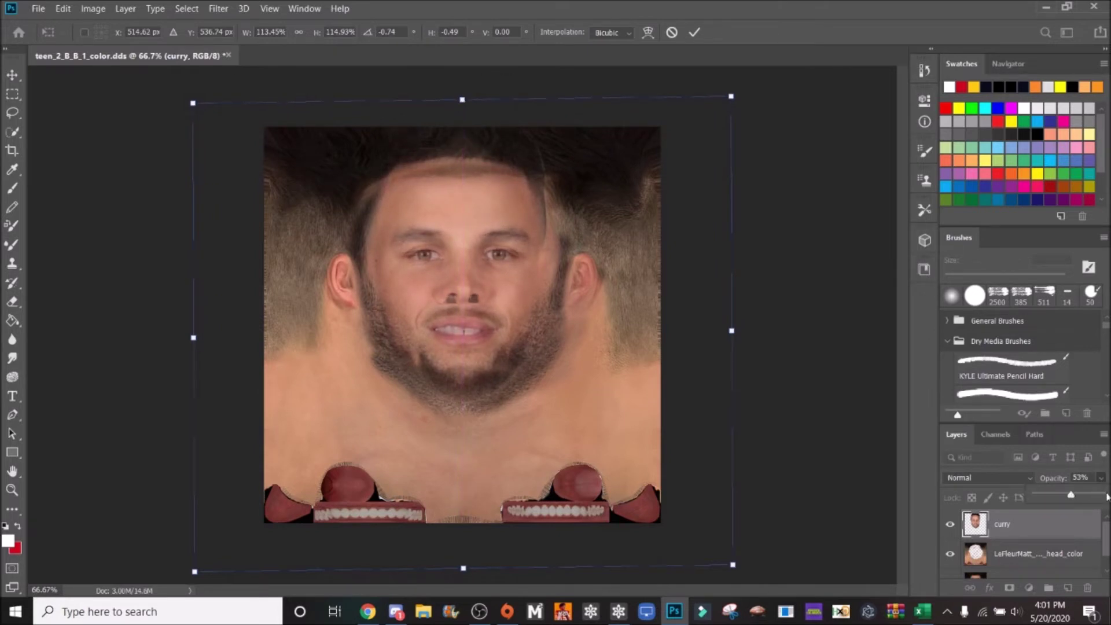
left_click_drag(1071, 495, 1106, 501)
left_click(951, 524)
left_click(950, 524)
left_click(958, 524)
left_click(958, 524)
left_click(958, 524)
left_click(958, 524)
left_click(1101, 478)
left_click_drag(1098, 498, 1070, 496)
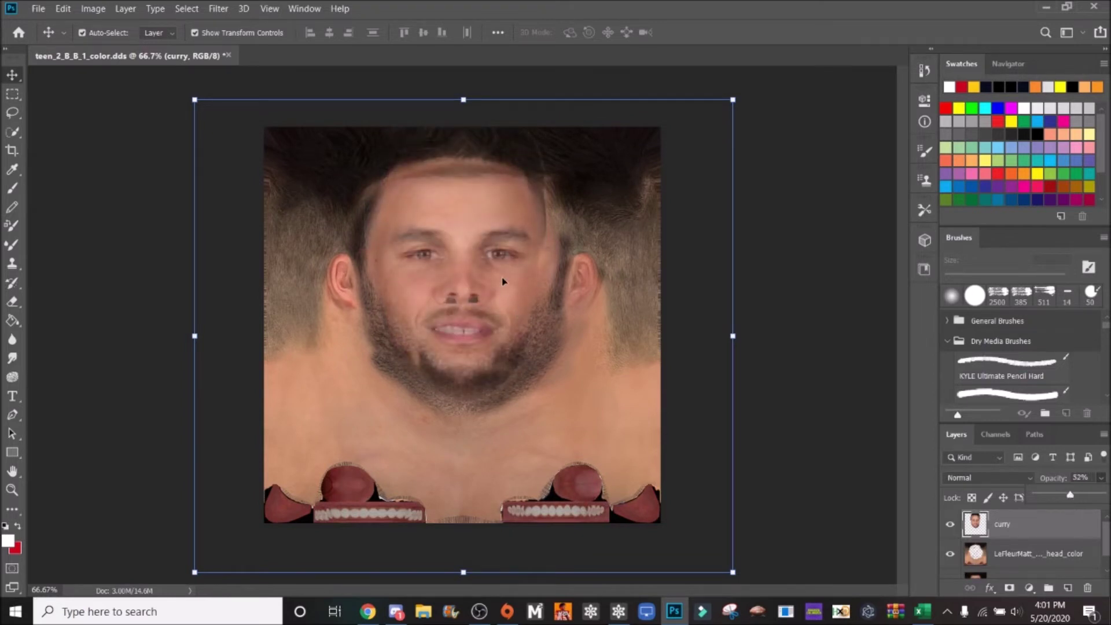
Step: Switch to the Eraser and set its brush size to 25 px
left_click(12, 301)
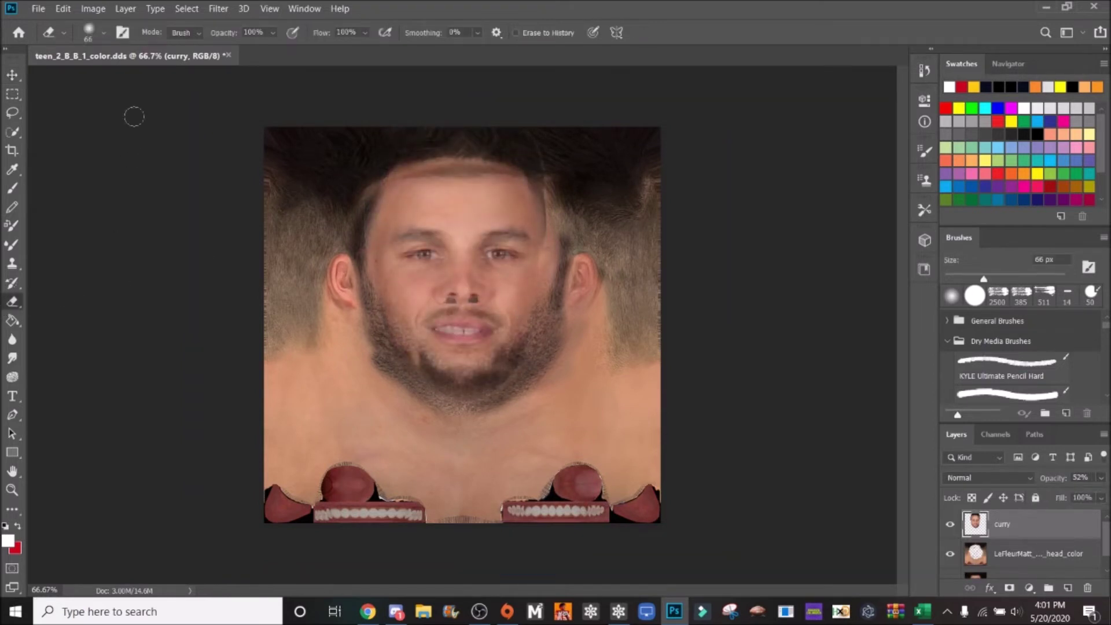
left_click(104, 35)
left_click_drag(110, 86, 91, 85)
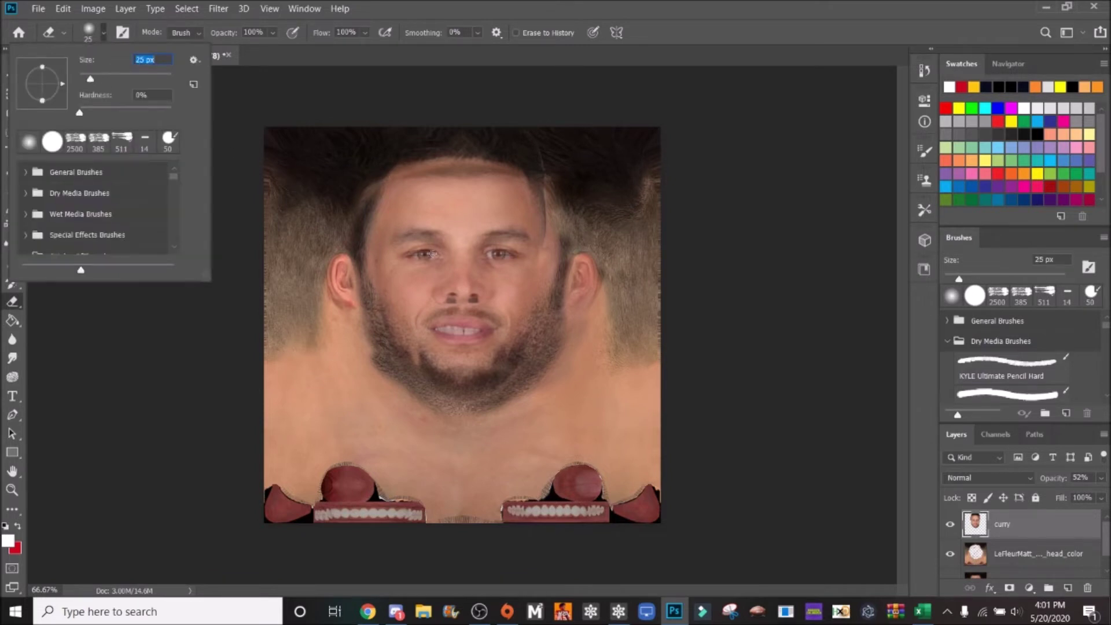
key("Return")
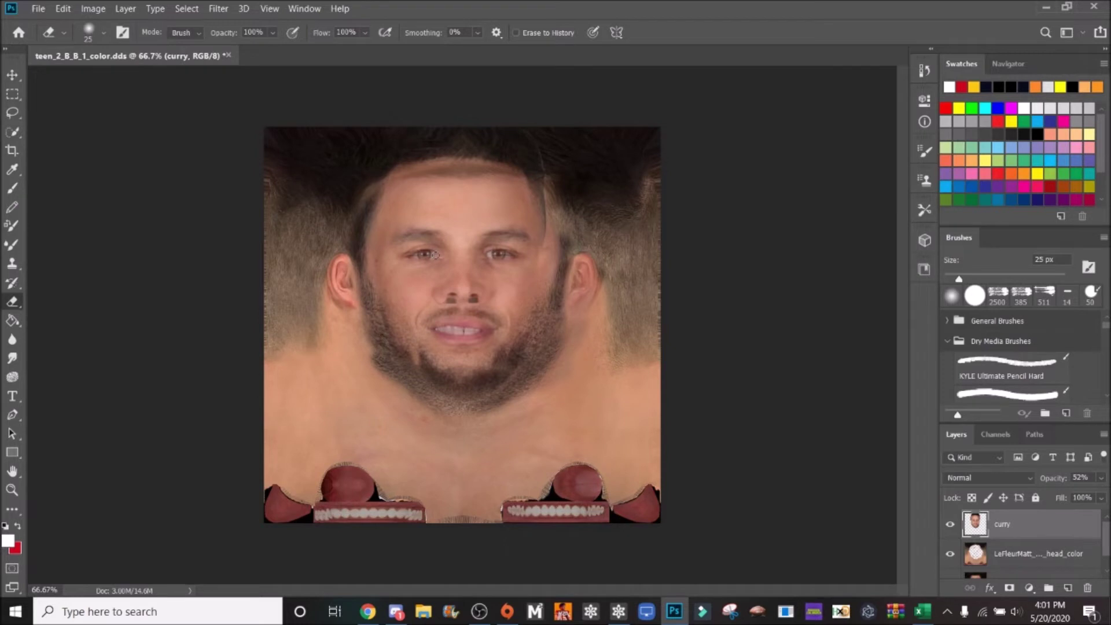
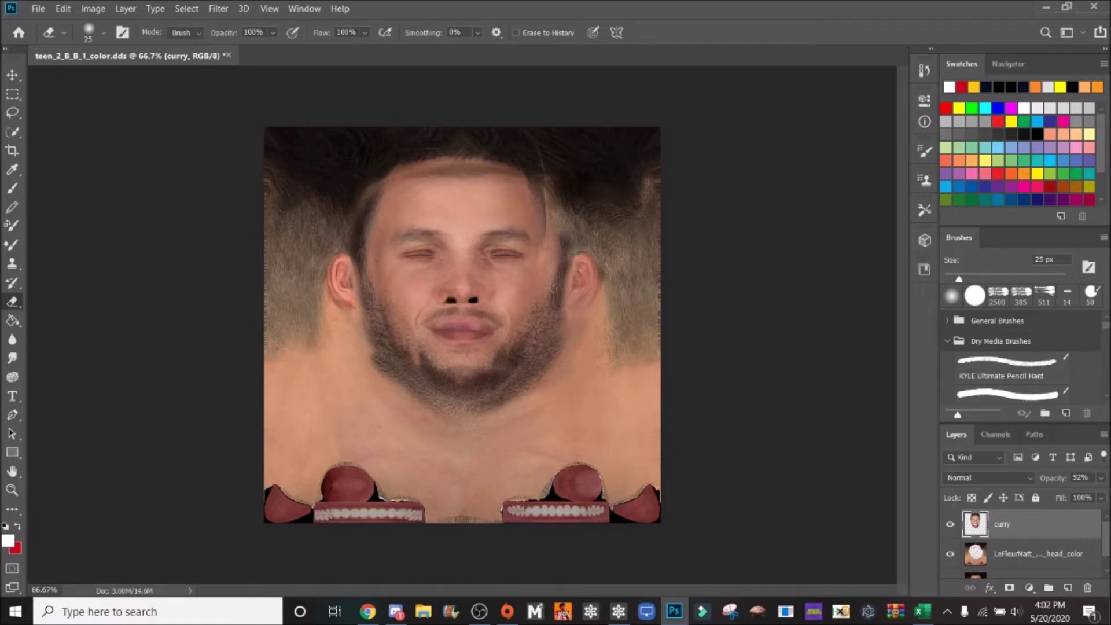
Step: Widen the curry layer to about 101% with Distort and apply the transformation
left_click(62, 8)
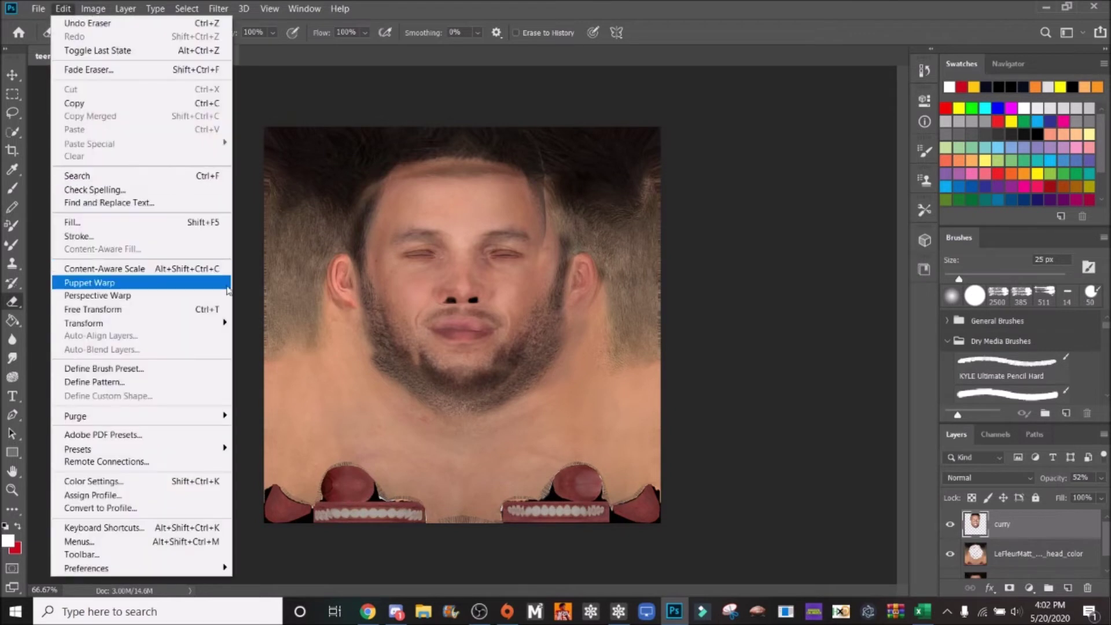
left_click(261, 379)
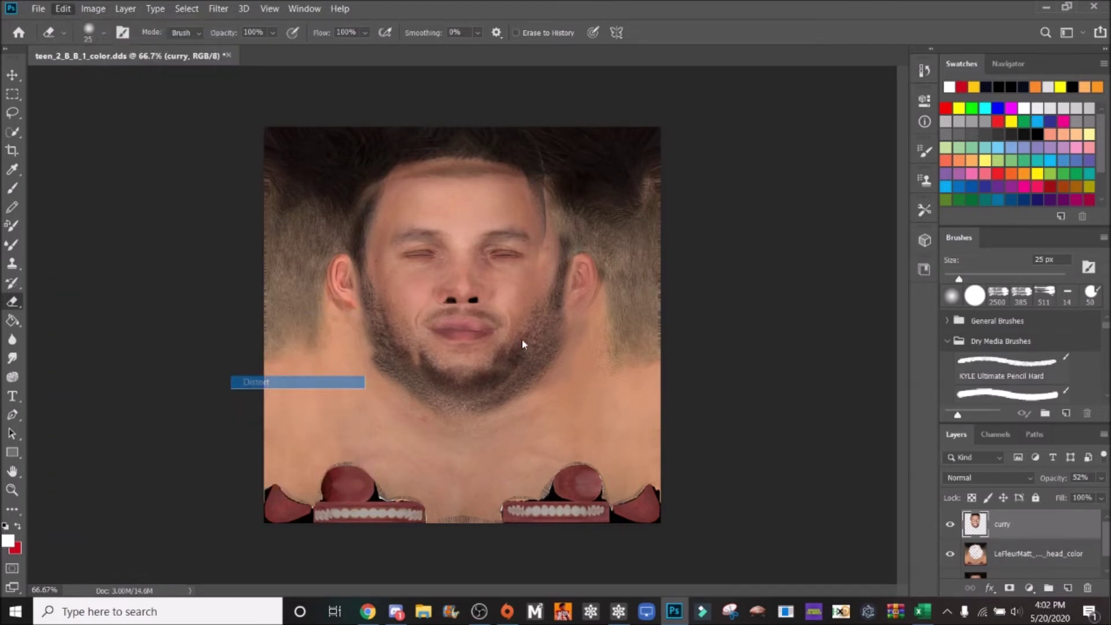
left_click_drag(735, 340, 738, 337)
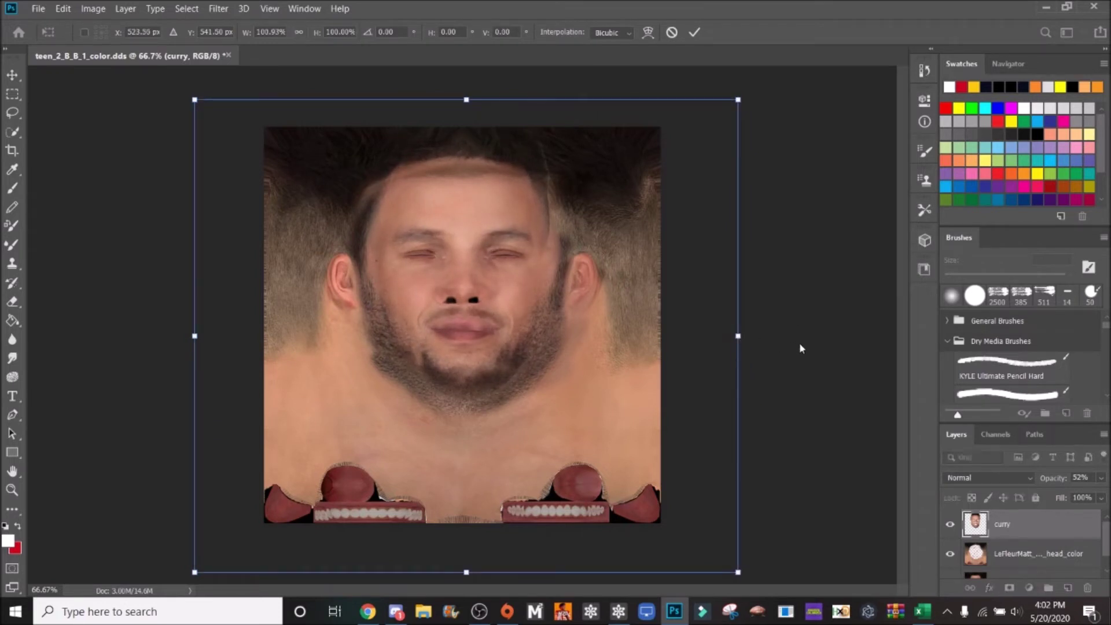
key("Return")
left_click(140, 163)
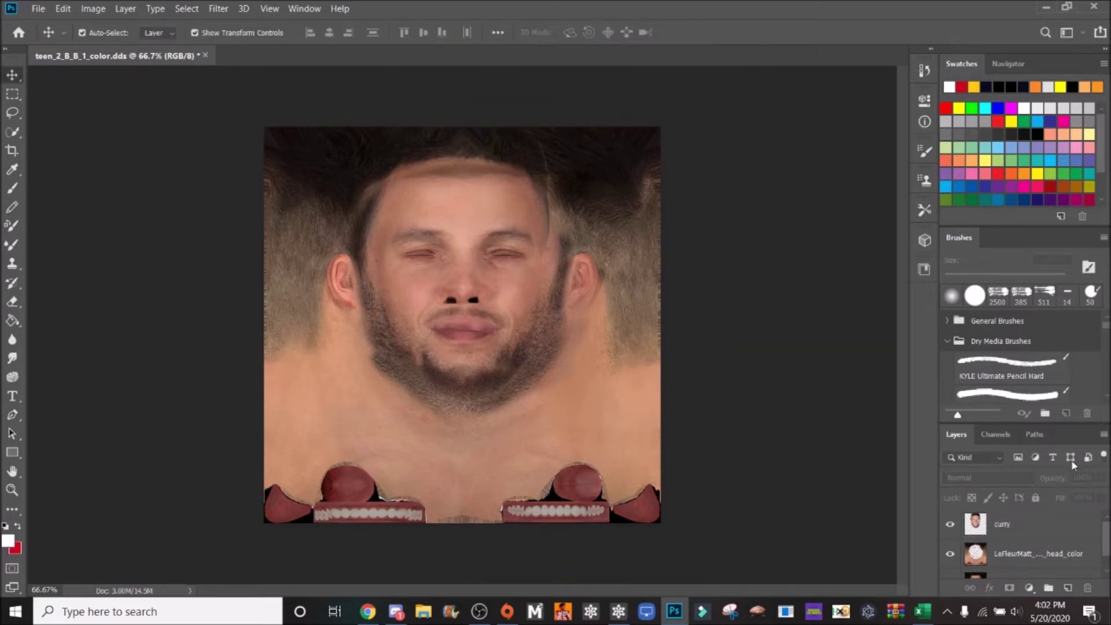
Step: Raise the curry layer's opacity to 100%
left_click(1090, 526)
left_click(1101, 478)
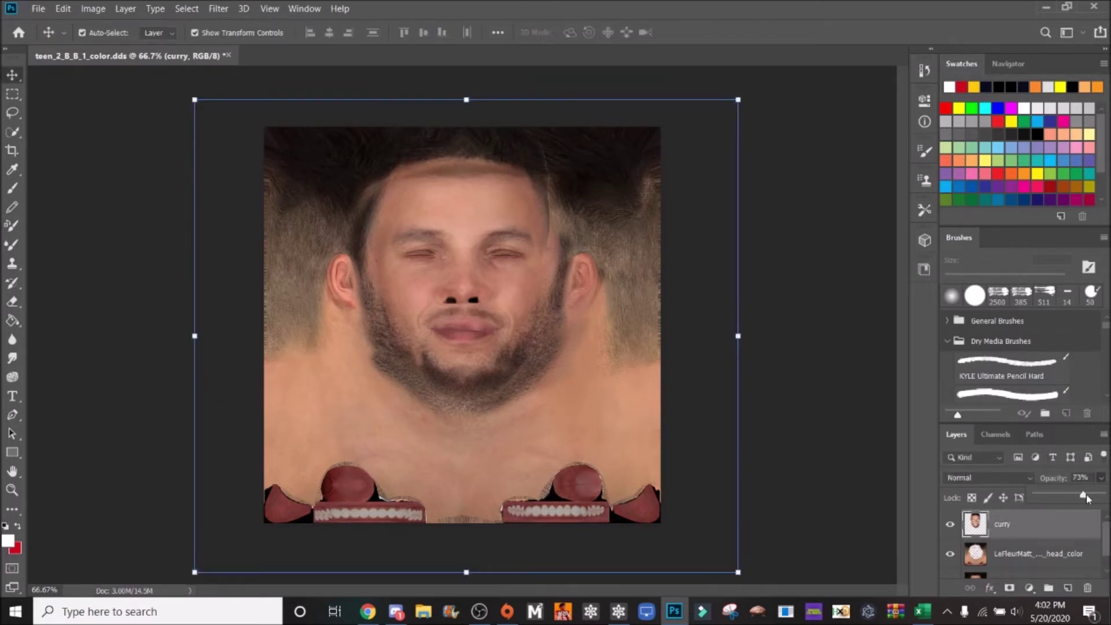
left_click_drag(1086, 494, 1102, 494)
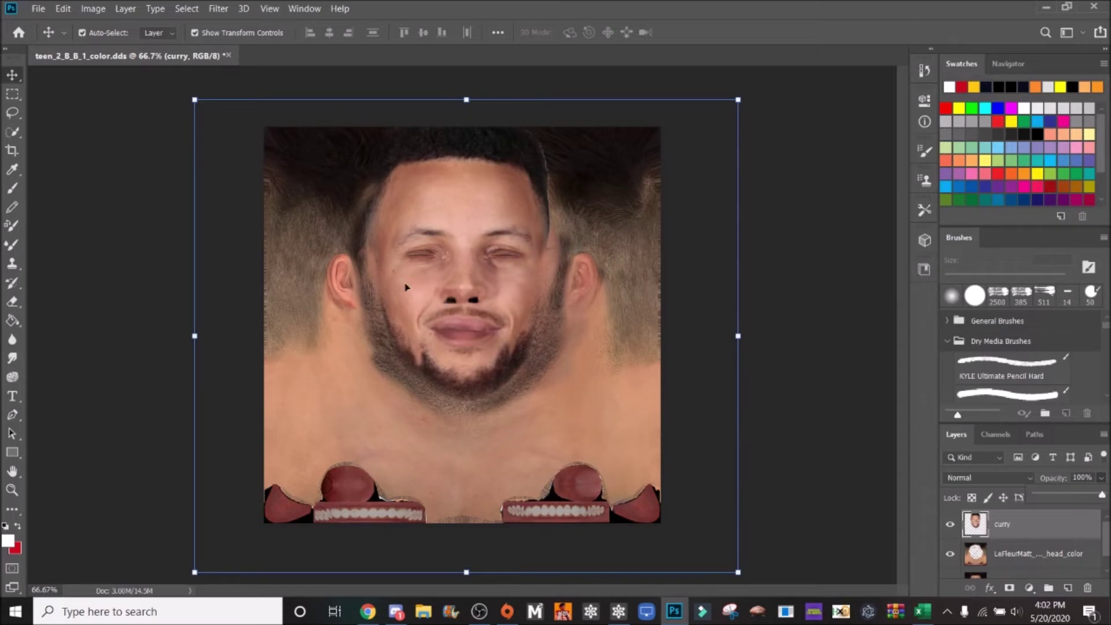
Step: Move the curry head slightly left, scale it proportionally to about 101%, and apply the transformation
left_click_drag(447, 283, 460, 290)
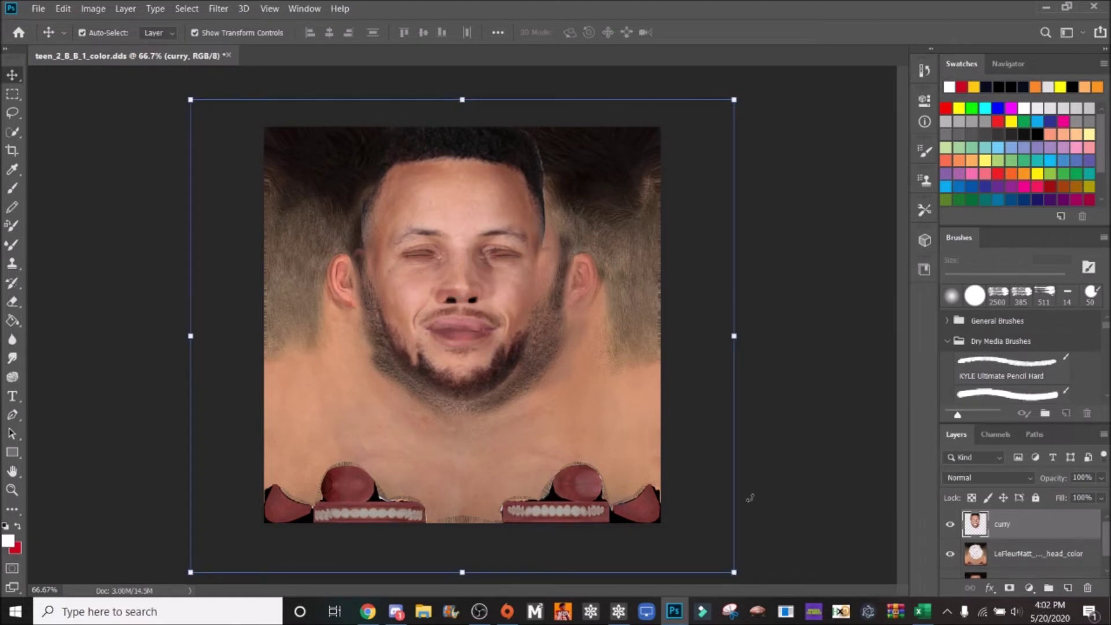
left_click_drag(734, 573, 740, 577)
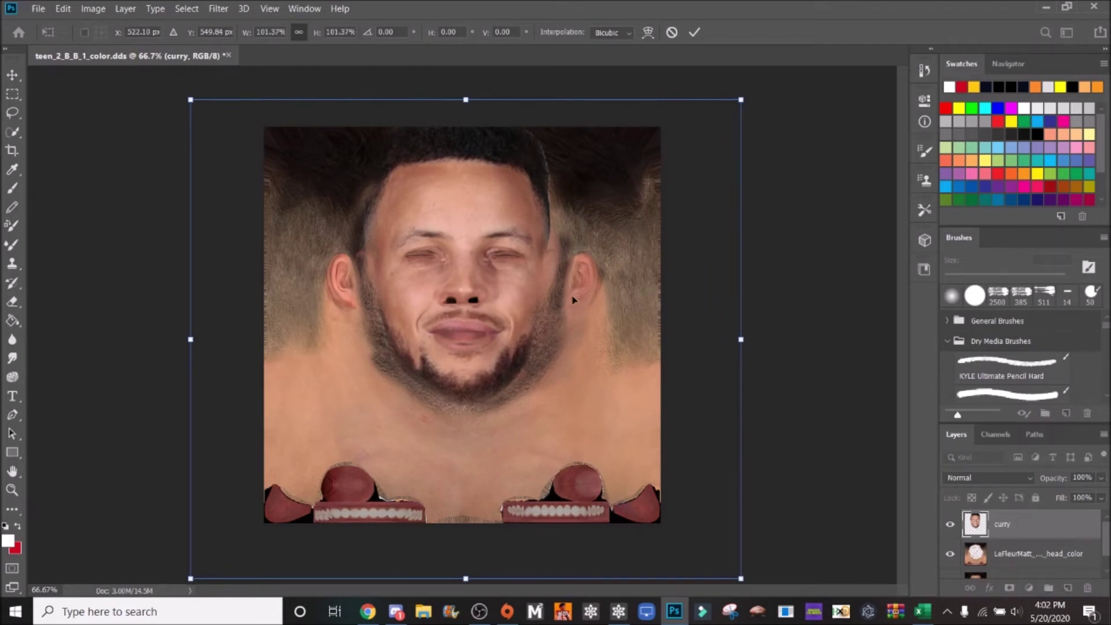
left_click(64, 8)
left_click(53, 8)
left_click(53, 8)
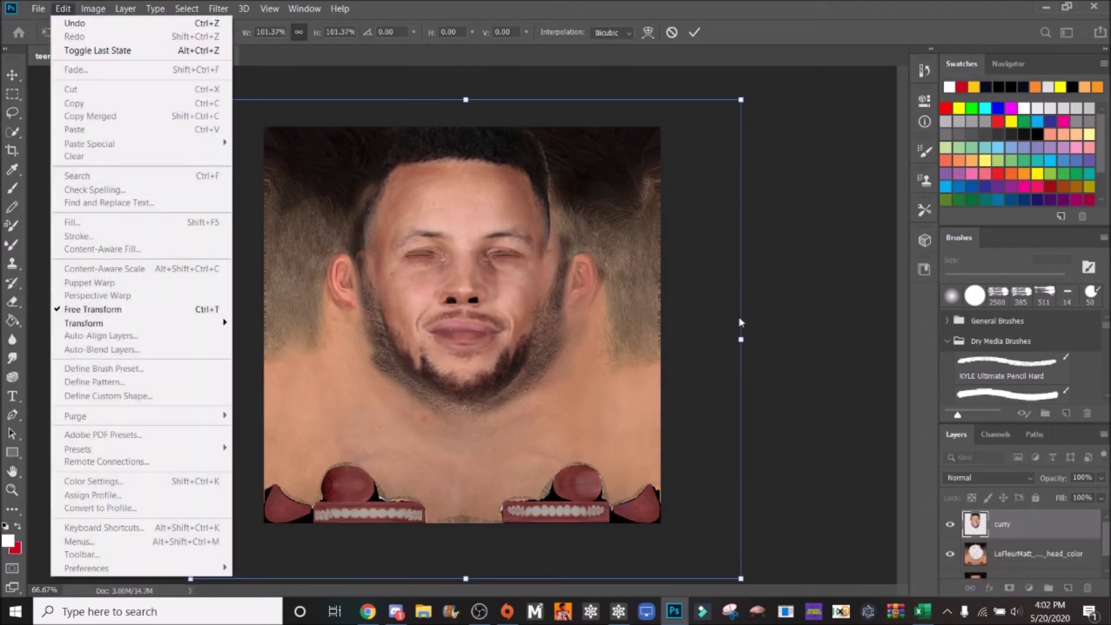
key("Escape")
key("Return")
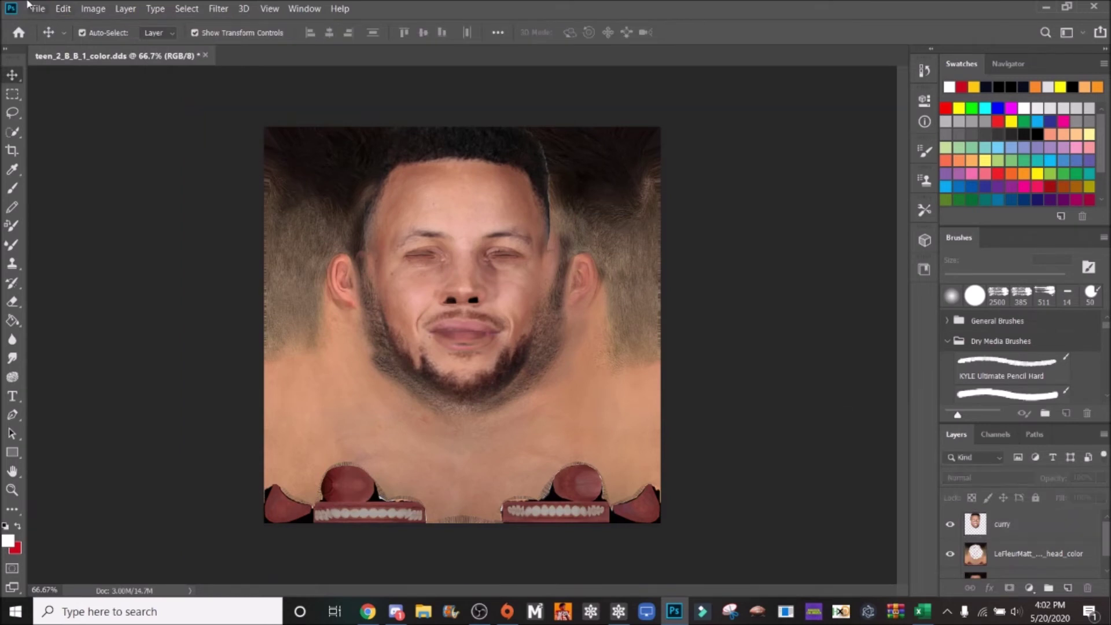
Step: Shorten the curry layer slightly from its lower edge with Distort and apply the transformation
left_click(63, 8)
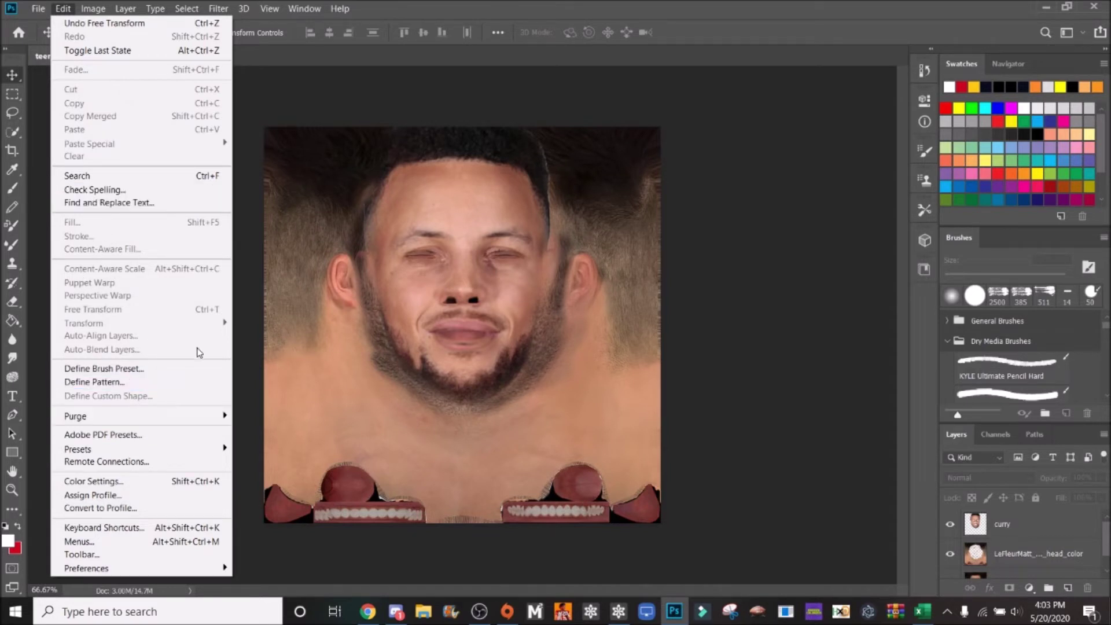
left_click(469, 303)
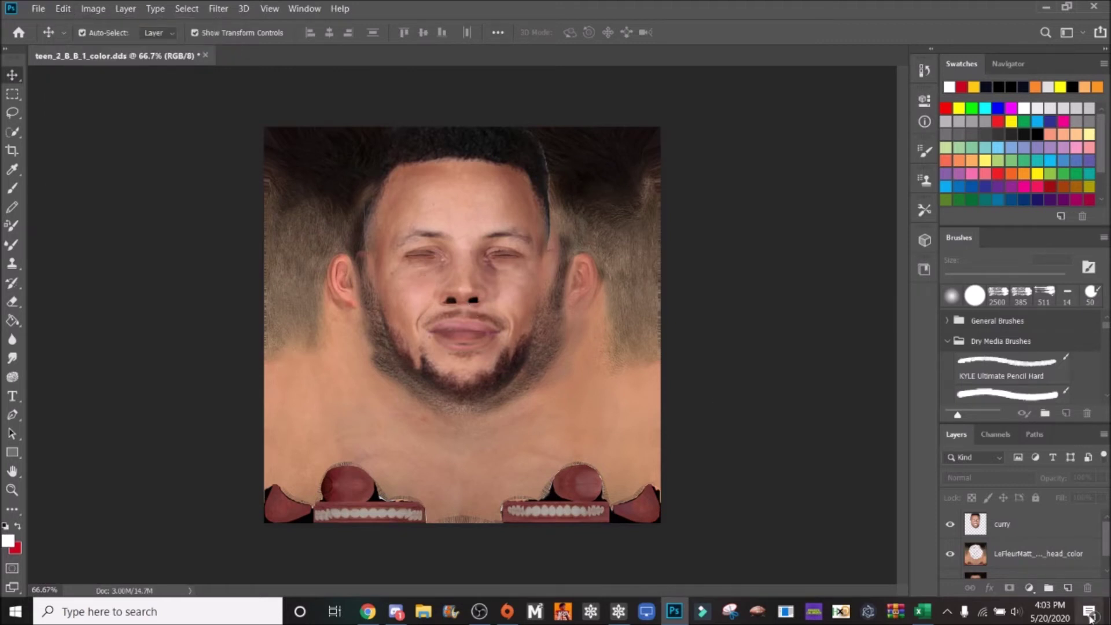
left_click(1035, 524)
left_click(63, 9)
mouse_move(139, 323)
left_click(265, 375)
left_click_drag(466, 578, 465, 566)
left_click(62, 8)
left_click(66, 20)
key("e")
left_click(504, 238)
key("Return")
Step: Erase the curry layer's hair along both temples to blend the head into the texture underneath
left_click(1001, 524)
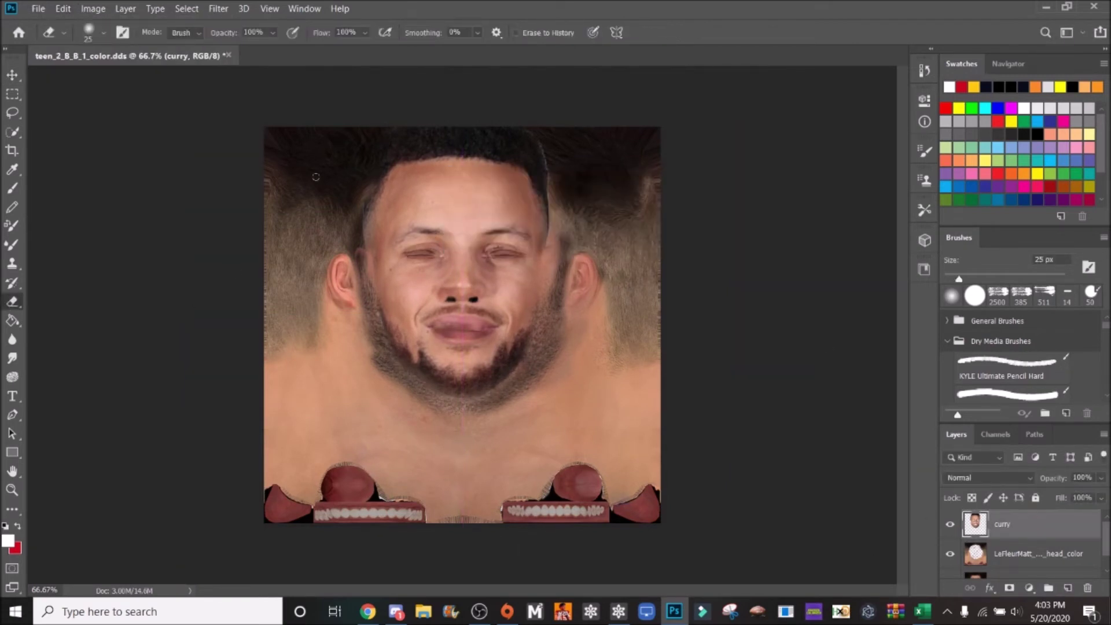
mouse_move(547, 223)
left_mouse_down()
mouse_move(532, 190)
mouse_move(549, 247)
mouse_move(531, 183)
left_mouse_up()
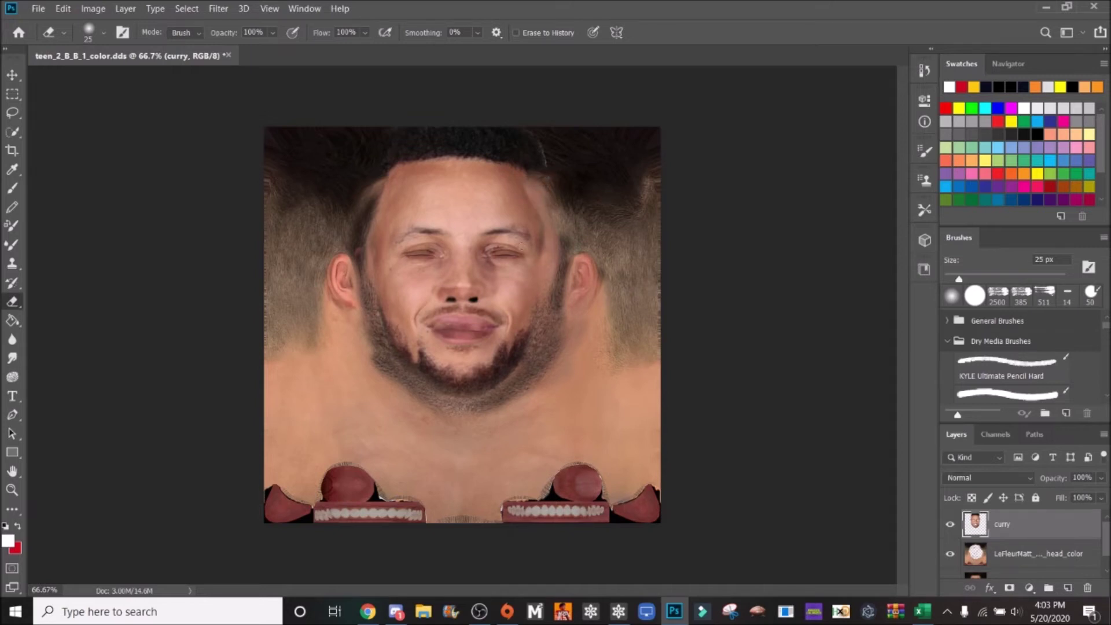
mouse_move(541, 254)
left_mouse_down()
mouse_move(517, 186)
mouse_move(507, 204)
mouse_move(518, 175)
mouse_move(406, 169)
mouse_move(404, 182)
mouse_move(403, 173)
mouse_move(509, 170)
mouse_move(417, 161)
mouse_move(382, 179)
mouse_move(505, 175)
mouse_move(442, 161)
left_mouse_up()
Step: Apply Brightness/Contrast to the LeFleurMatt_C_PRO_head_color layer with brightness -41 and contrast -50
left_click(1003, 565)
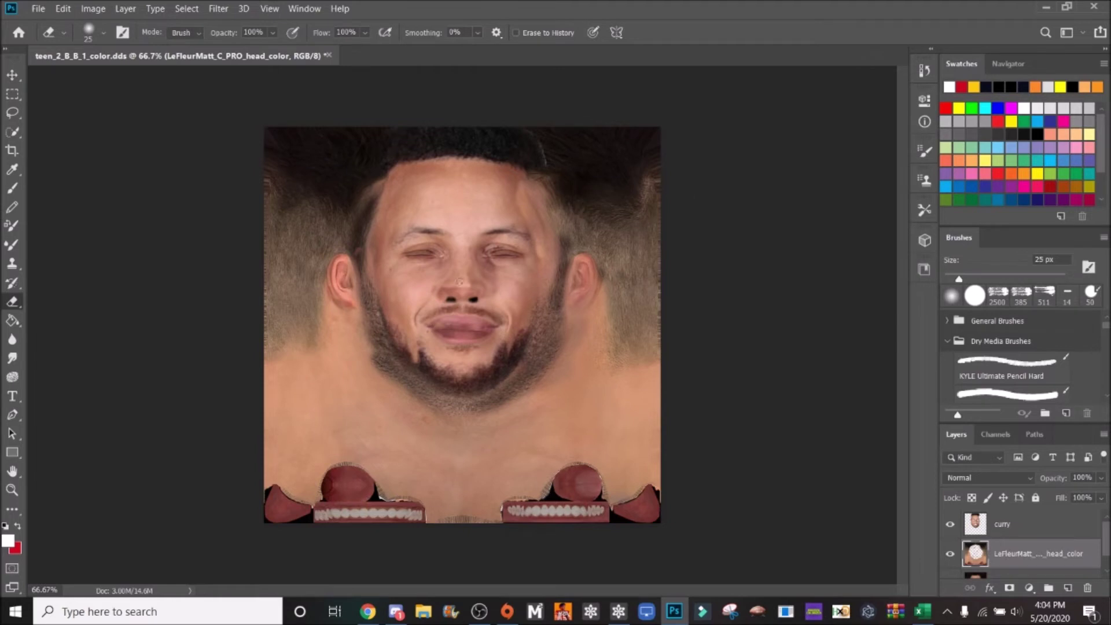
left_click(949, 558)
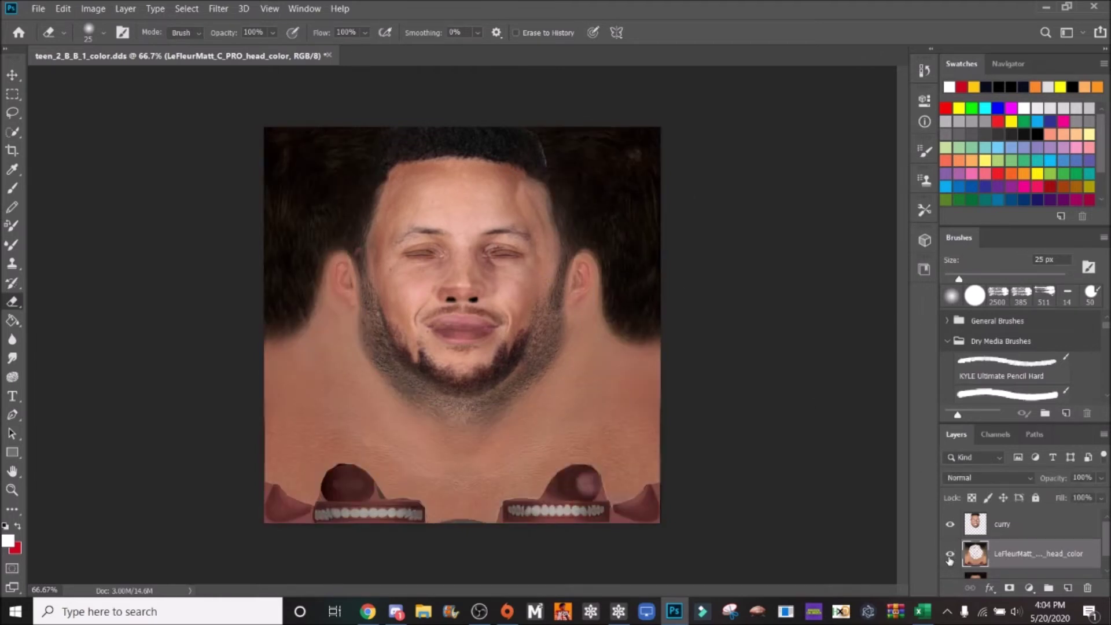
left_click(949, 558)
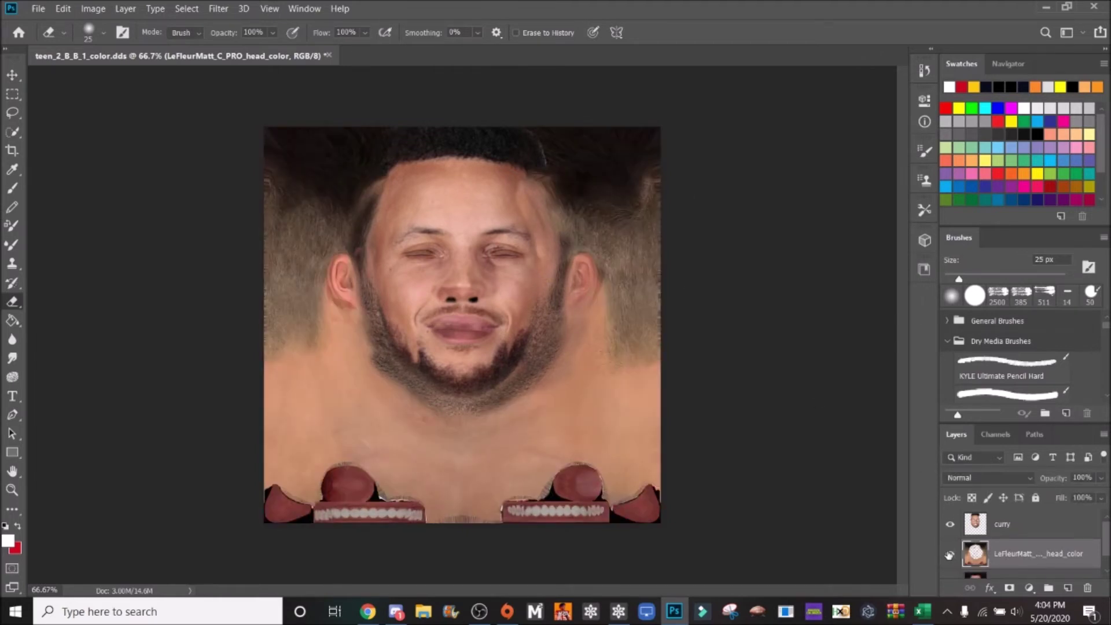
left_click(88, 9)
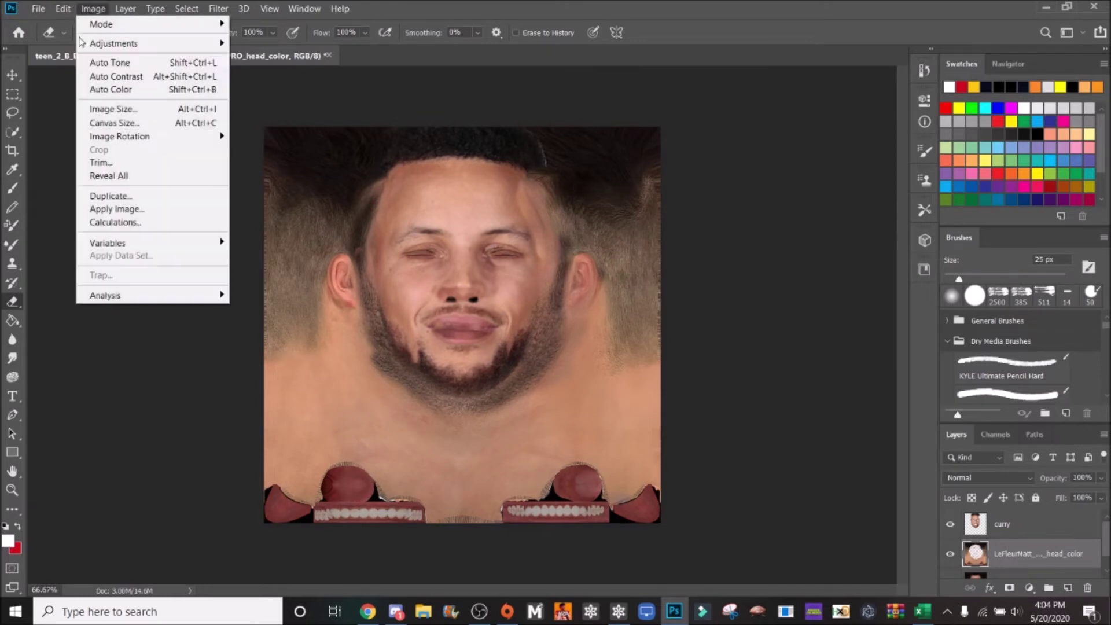
mouse_move(202, 43)
left_click(272, 43)
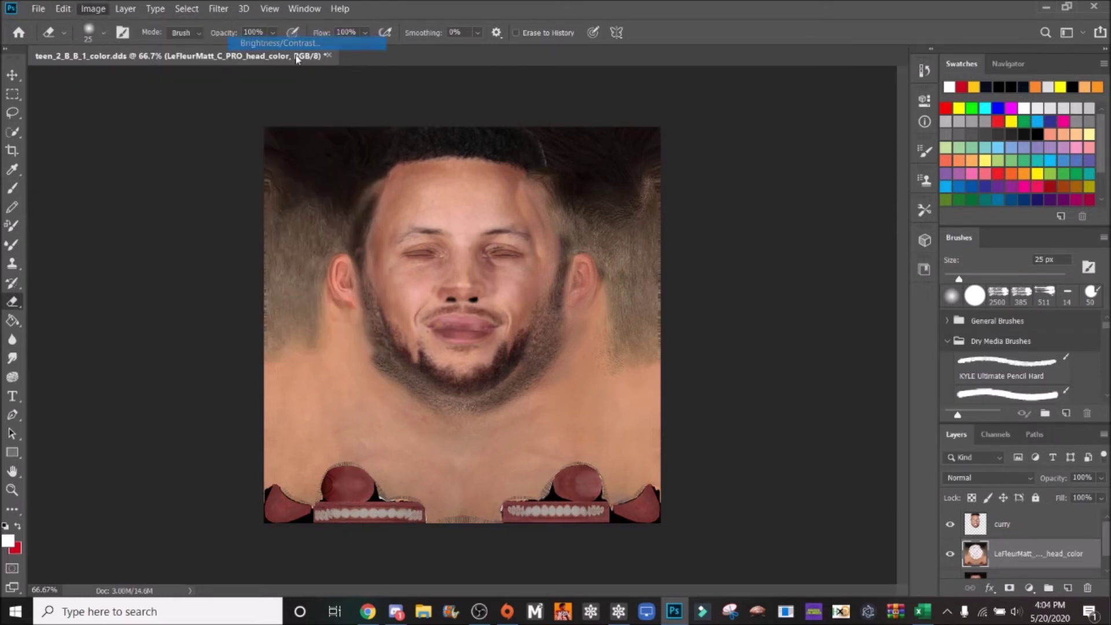
left_click_drag(676, 301, 664, 341)
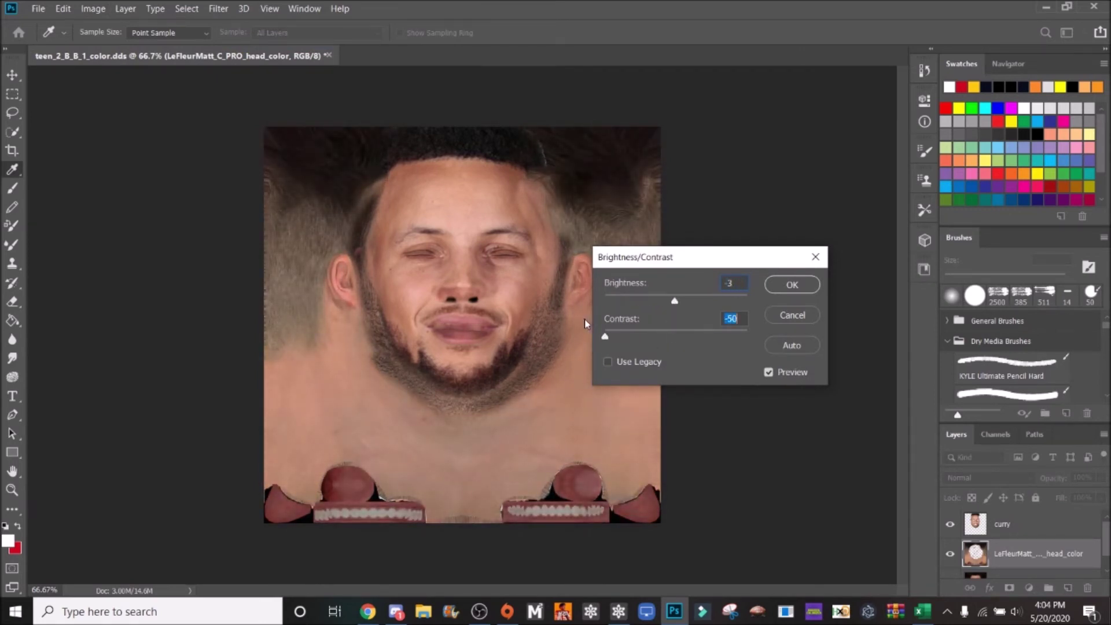
left_click_drag(671, 303, 658, 299)
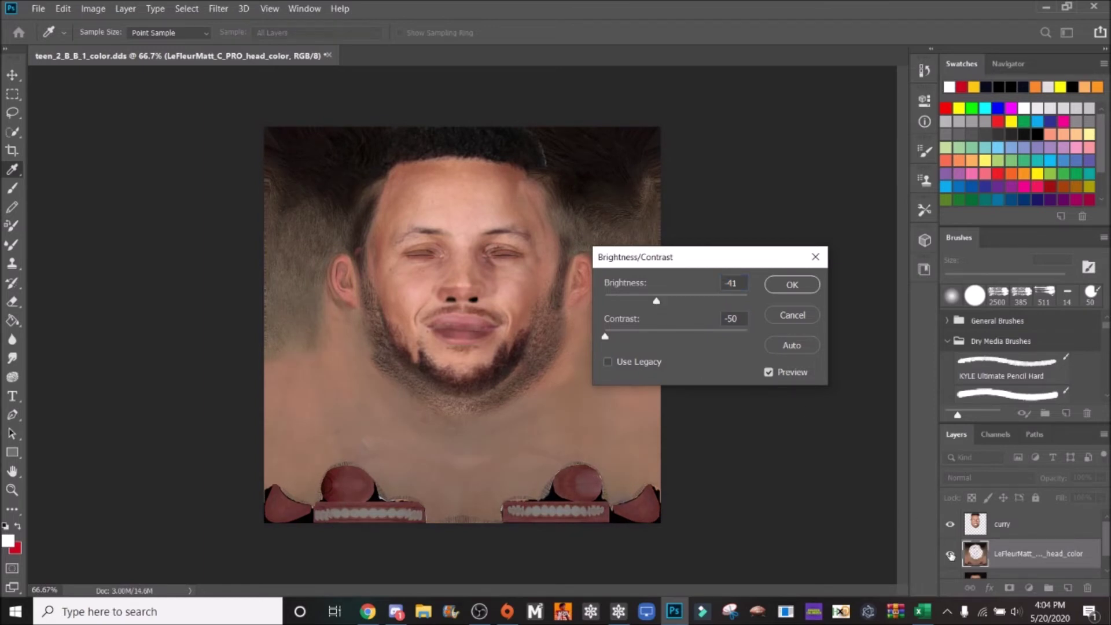
left_click(790, 285)
Step: Enlarge the eraser to 59 px and erase the curry layer's forehead, cheek and front hairline to blend them into the texture underneath
key("e")
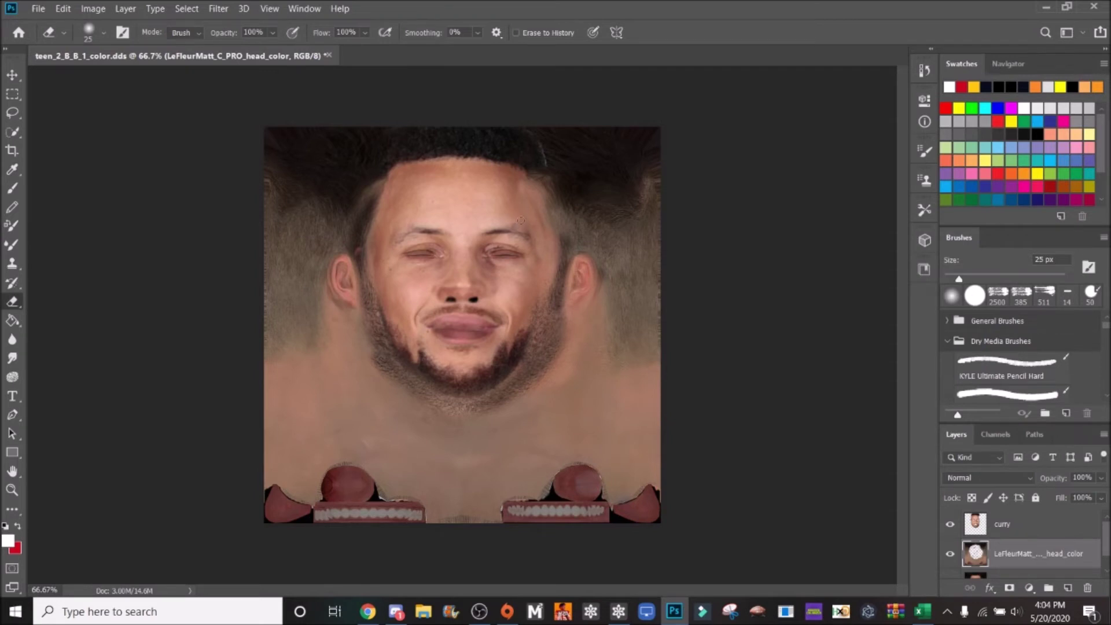
left_click(103, 35)
left_click_drag(93, 78, 105, 78)
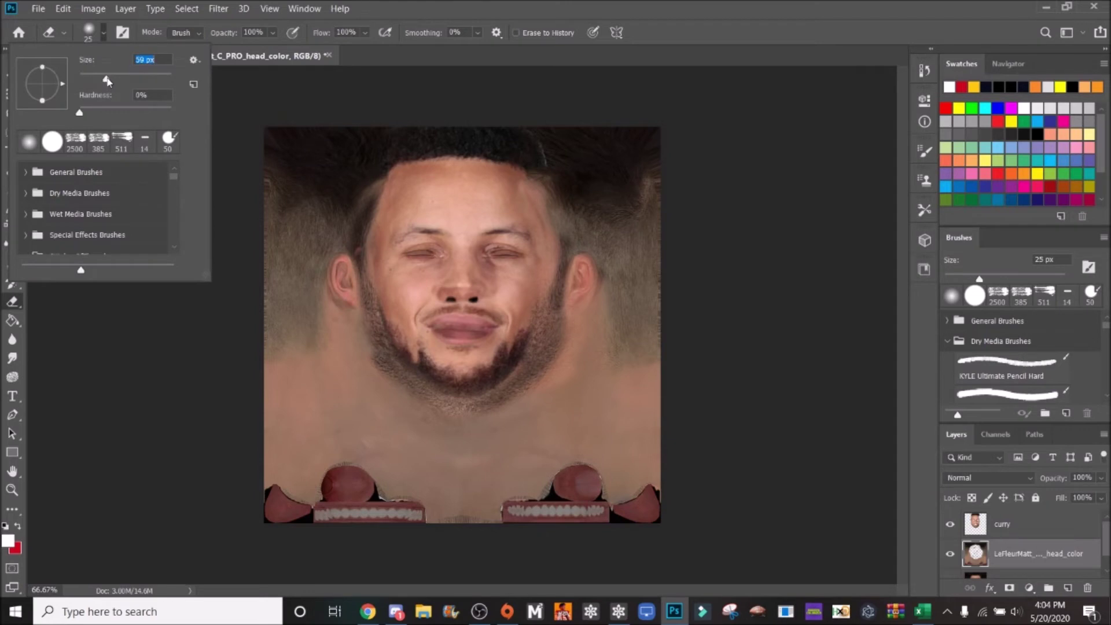
left_click(512, 217)
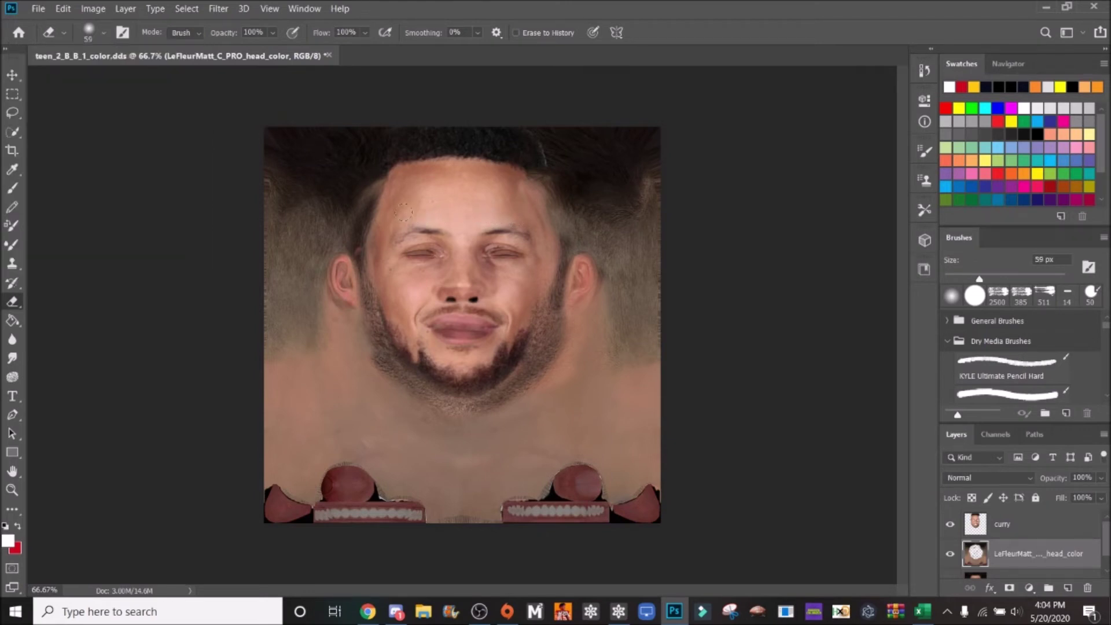
left_click(996, 524)
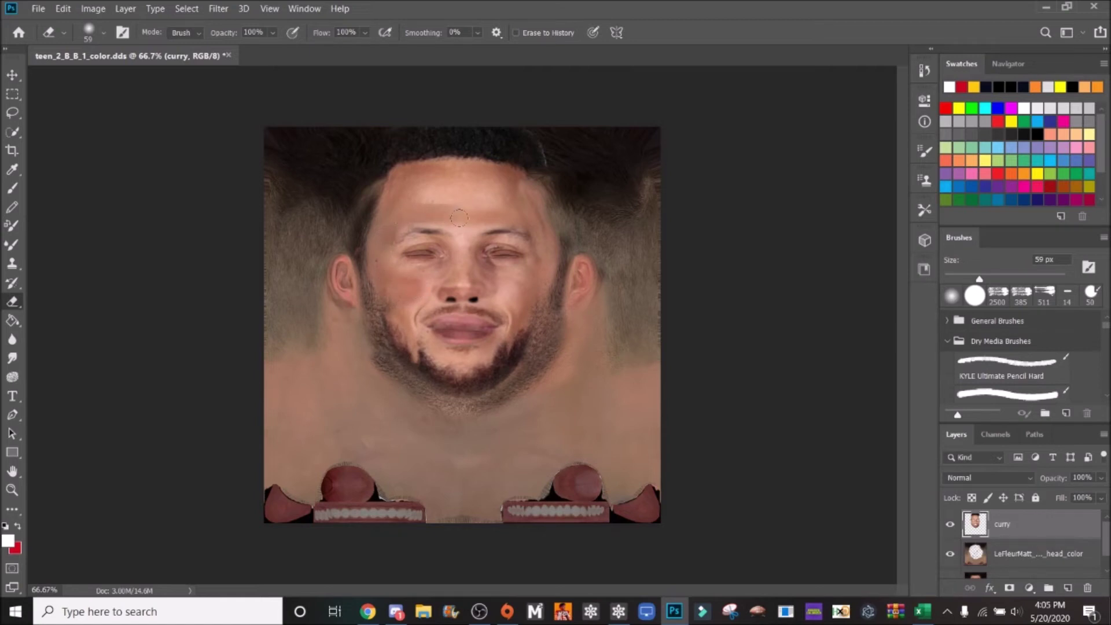
mouse_move(496, 216)
left_mouse_down()
mouse_move(469, 200)
mouse_move(411, 191)
mouse_move(479, 204)
mouse_move(502, 192)
mouse_move(449, 192)
left_mouse_up()
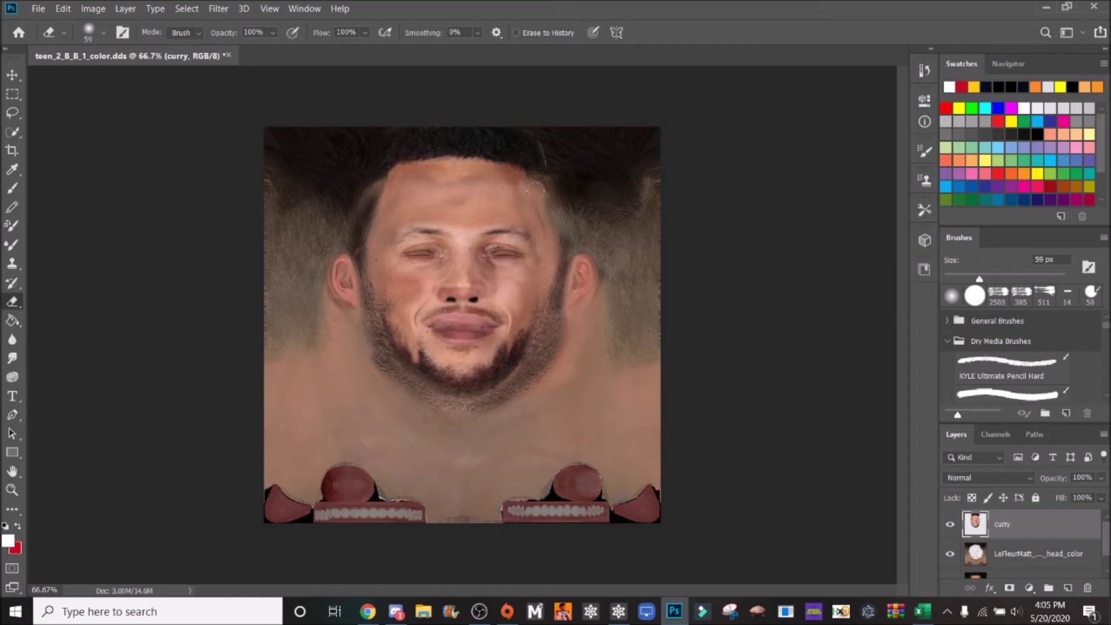
mouse_move(407, 177)
left_mouse_down()
mouse_move(528, 173)
mouse_move(443, 159)
mouse_move(400, 170)
mouse_move(388, 185)
left_mouse_up()
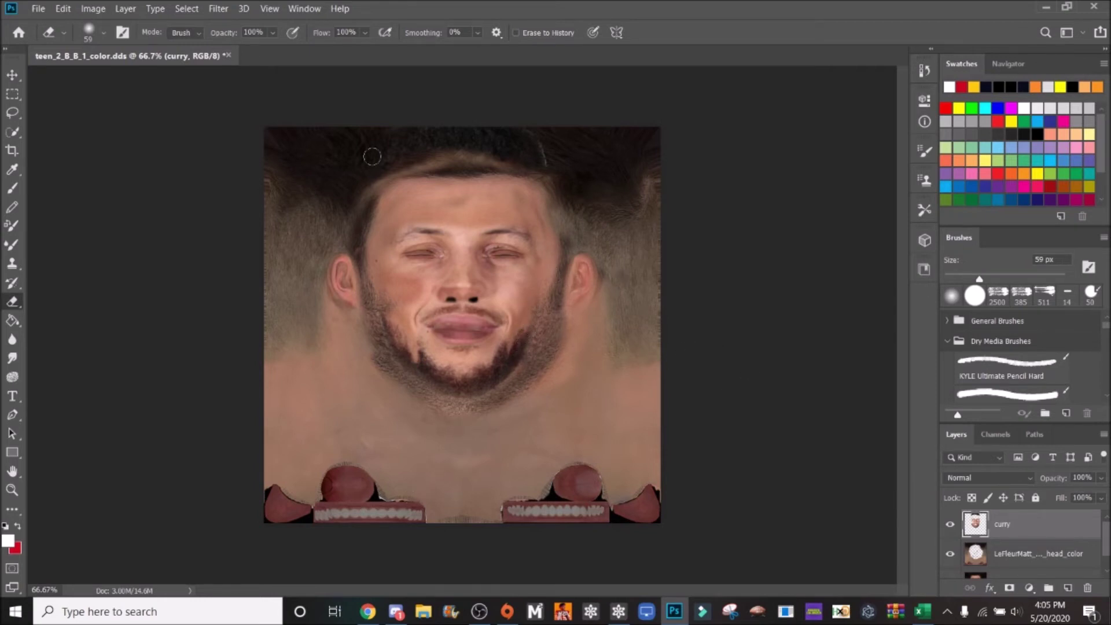
Step: Save the composite in Downloads as a new Intel Texture Works DDS file named Steph Curry
left_click(37, 9)
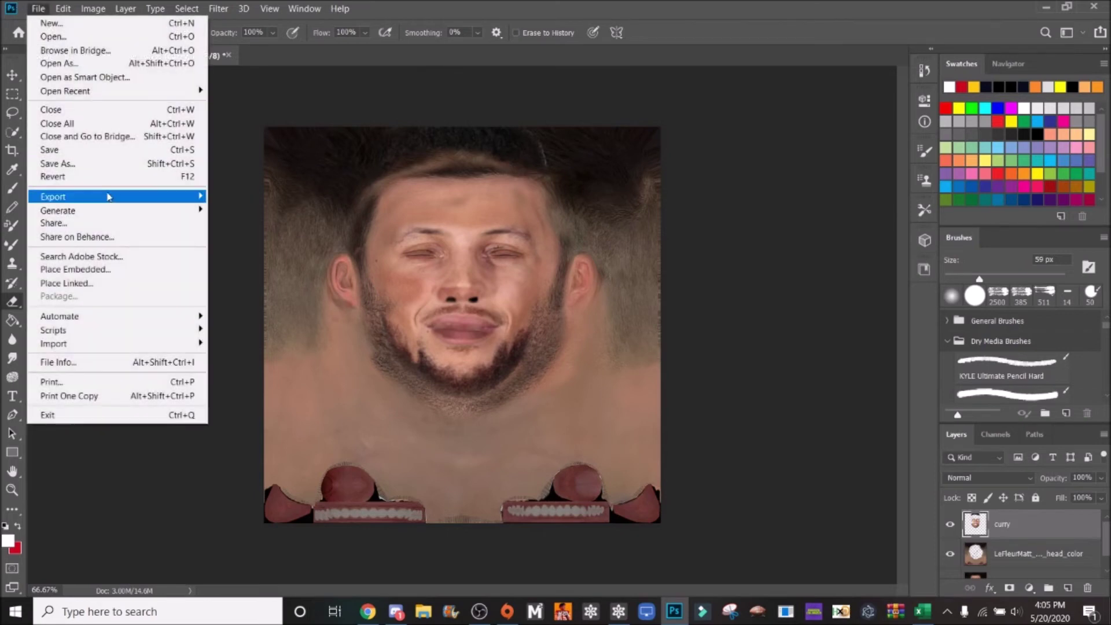
left_click(162, 163)
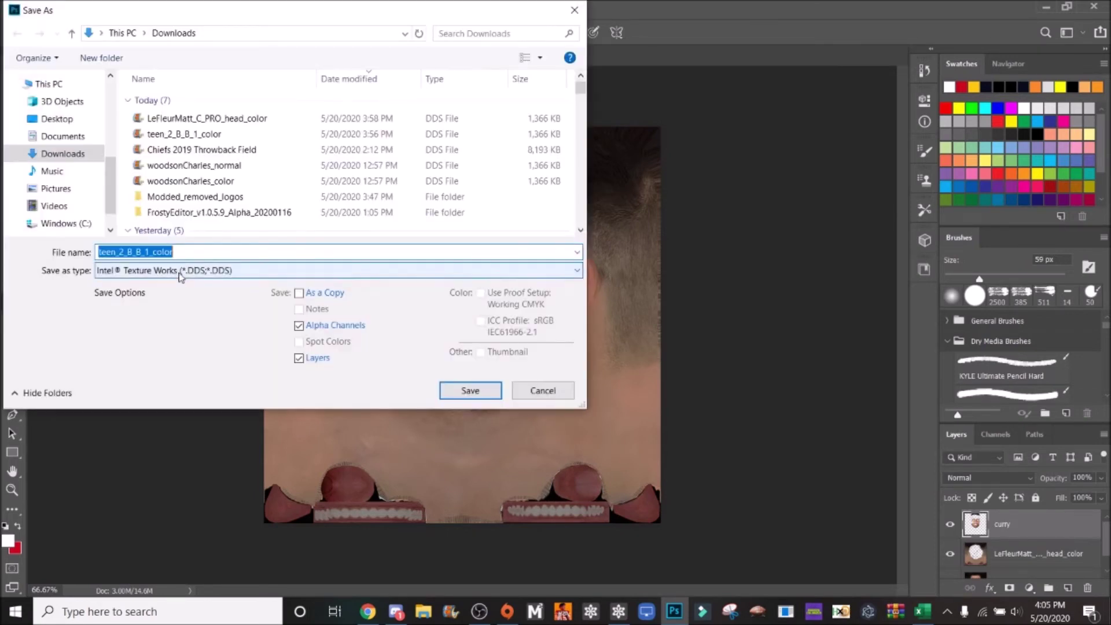
left_click(179, 271)
left_click(181, 270)
type("Steph")
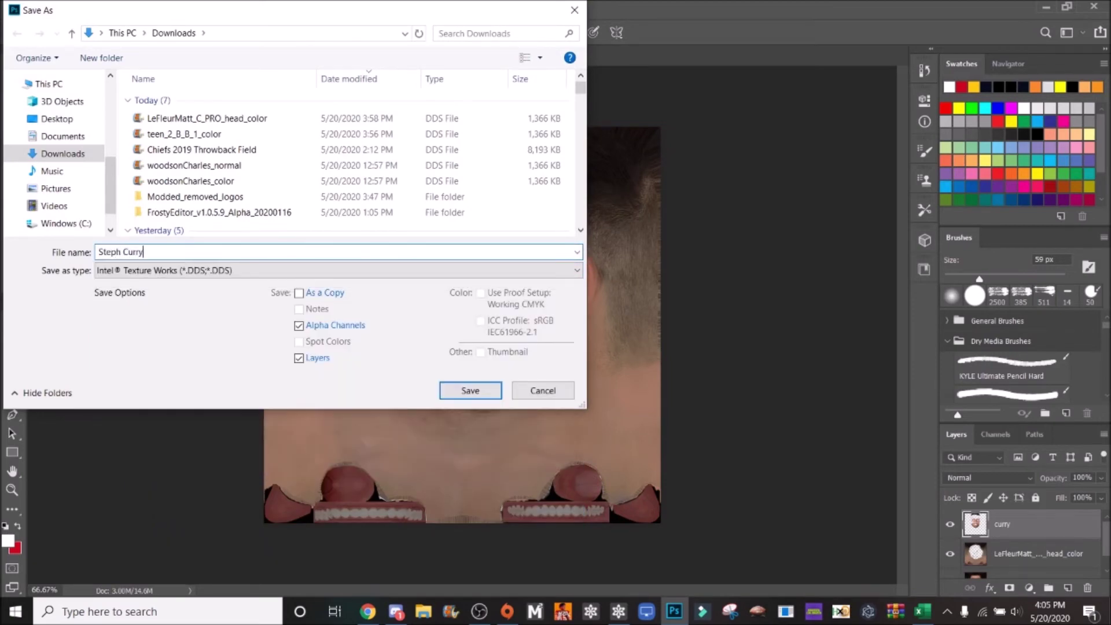
type(" Curry")
key("Return")
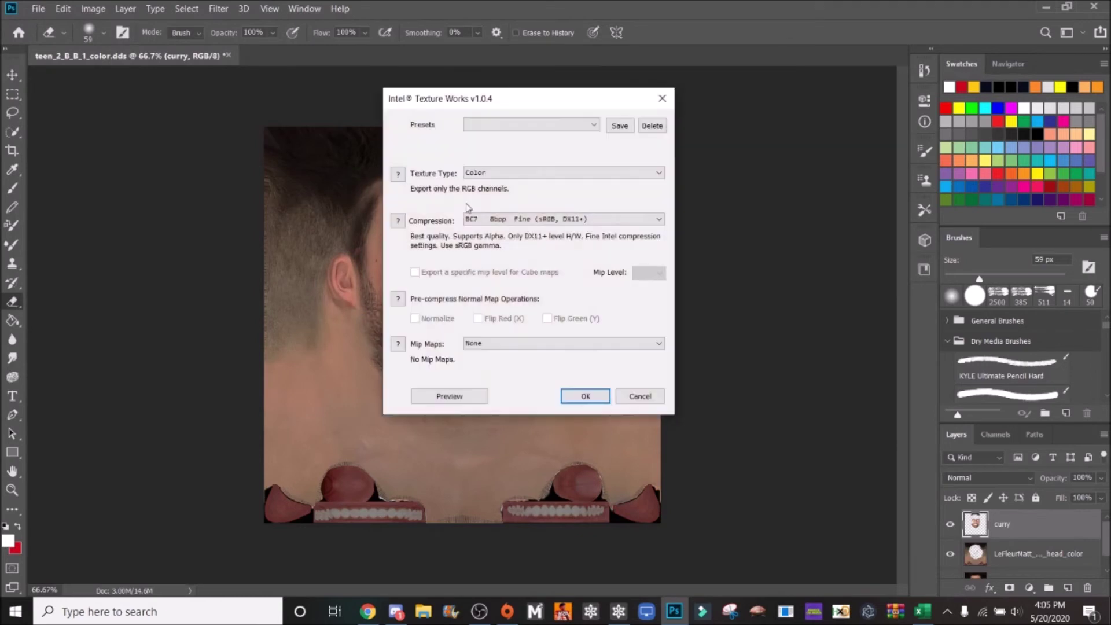
Step: Export the DDS with texture type Color + Alpha and BC7 8bpp Fine (sRGB, DX11+) compression
left_click(474, 172)
left_click(478, 191)
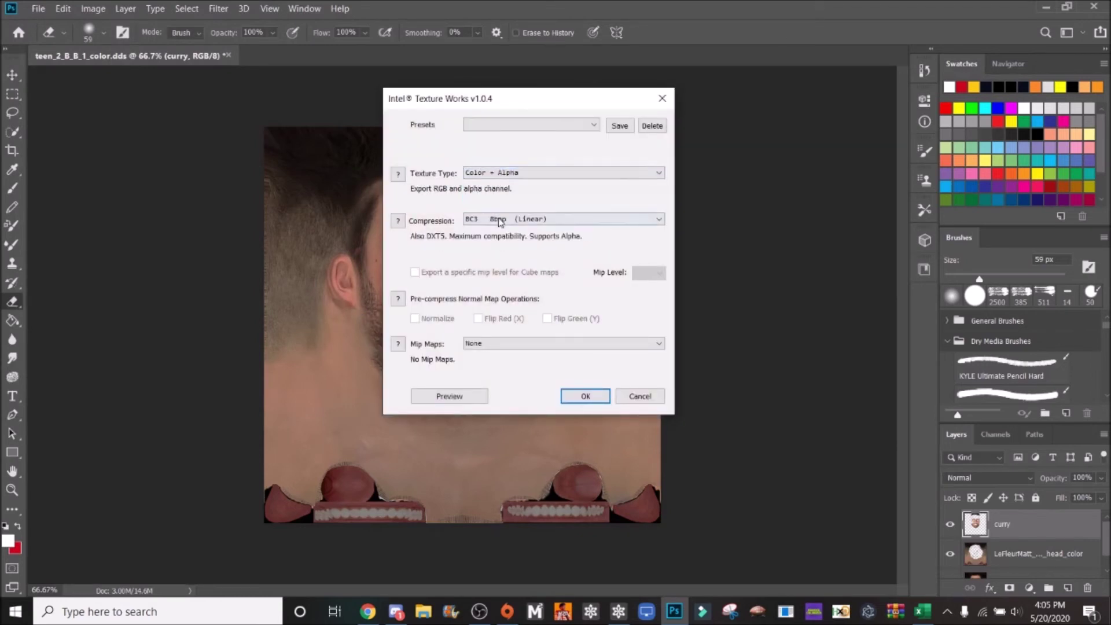
left_click(504, 220)
left_click(506, 270)
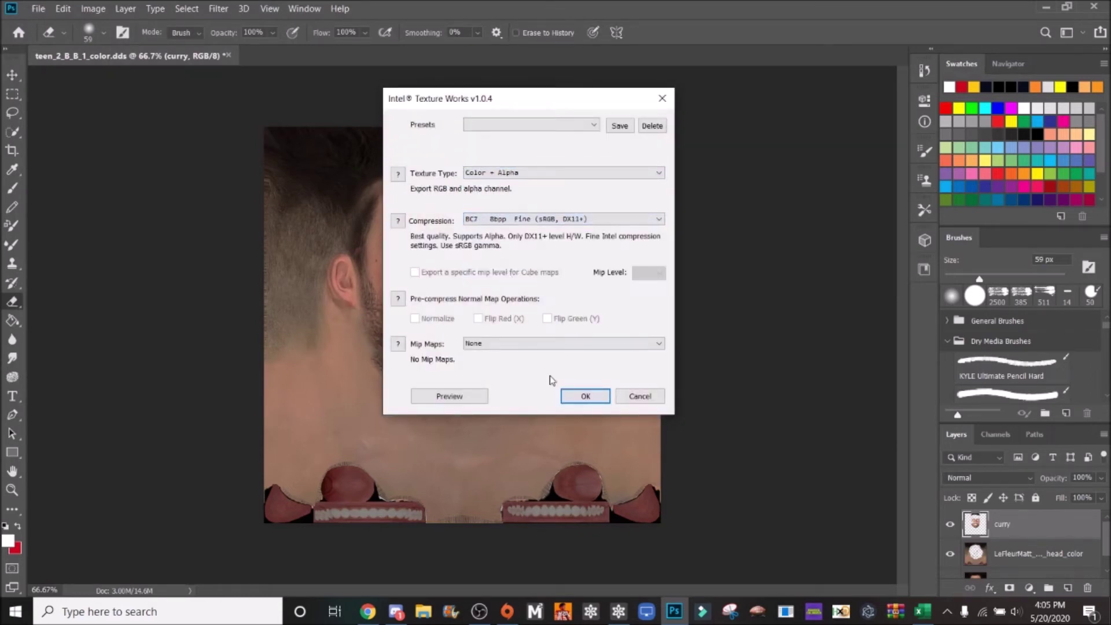
left_click(583, 397)
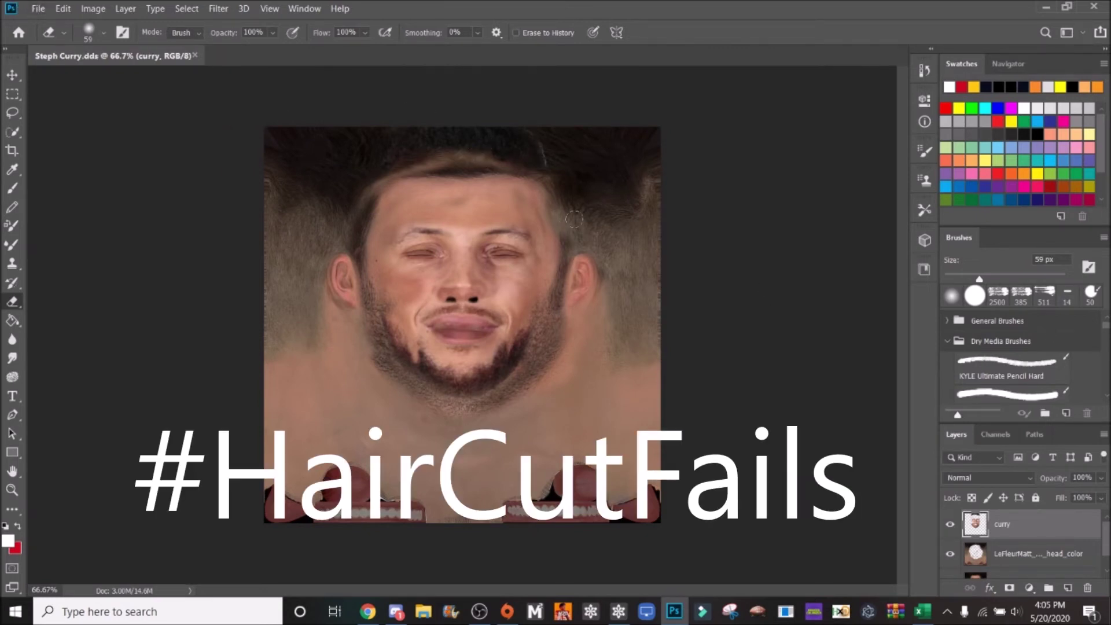
Step: Compare the face with and without the LeFleurMatt layer, and convert the curry layer to a normal map with blur 0.5 and detail scale 80%
left_click(949, 553)
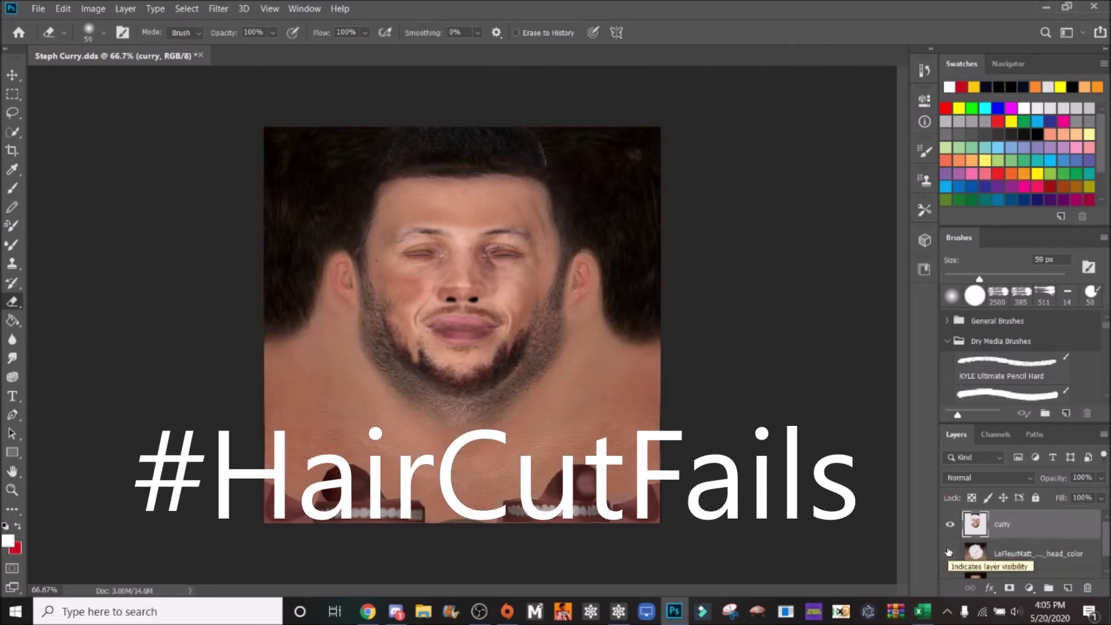
left_click(950, 553)
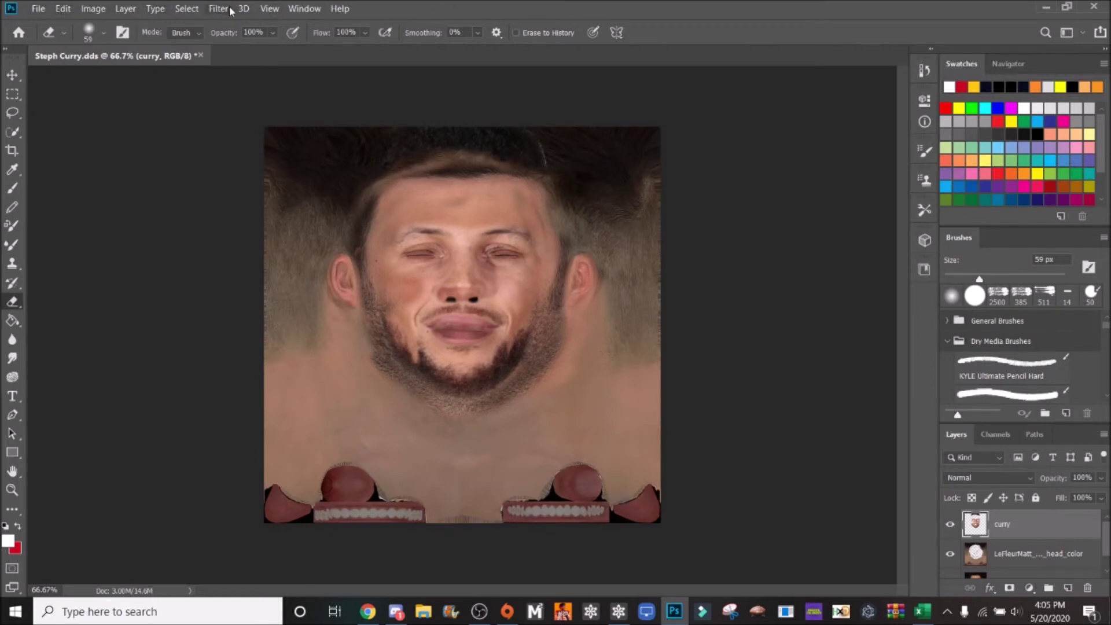
left_click(210, 16)
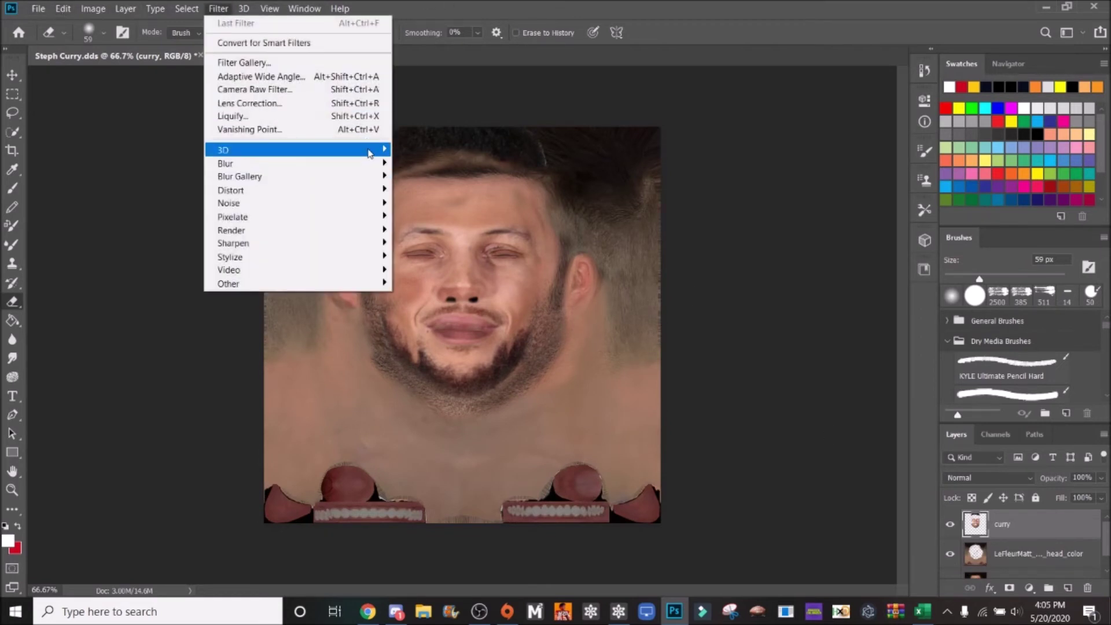
mouse_move(370, 151)
left_click(407, 163)
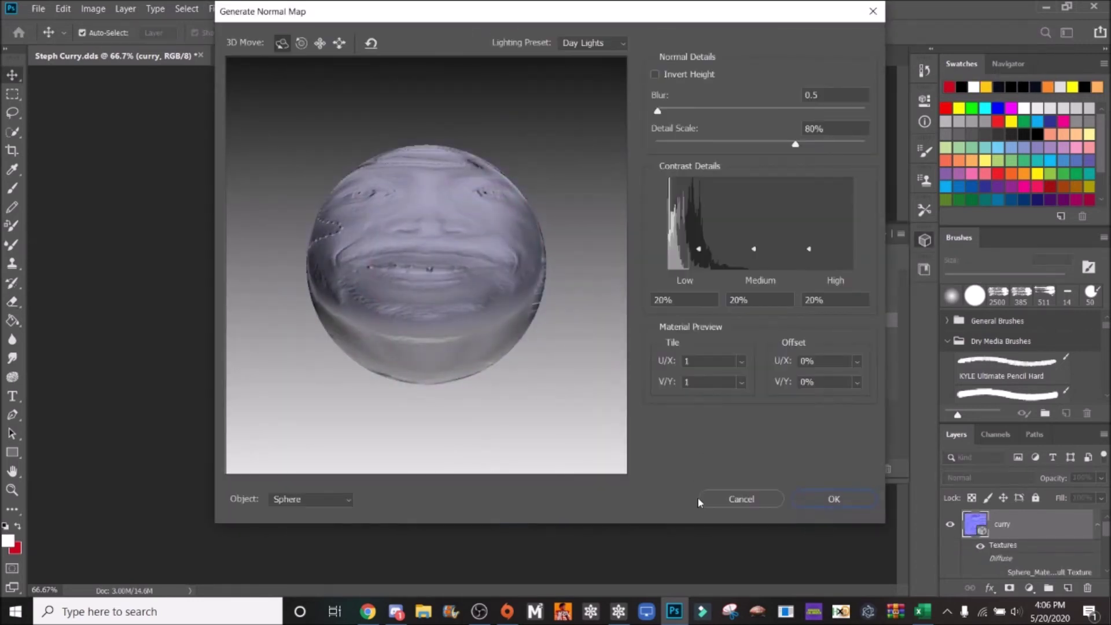
left_click(825, 498)
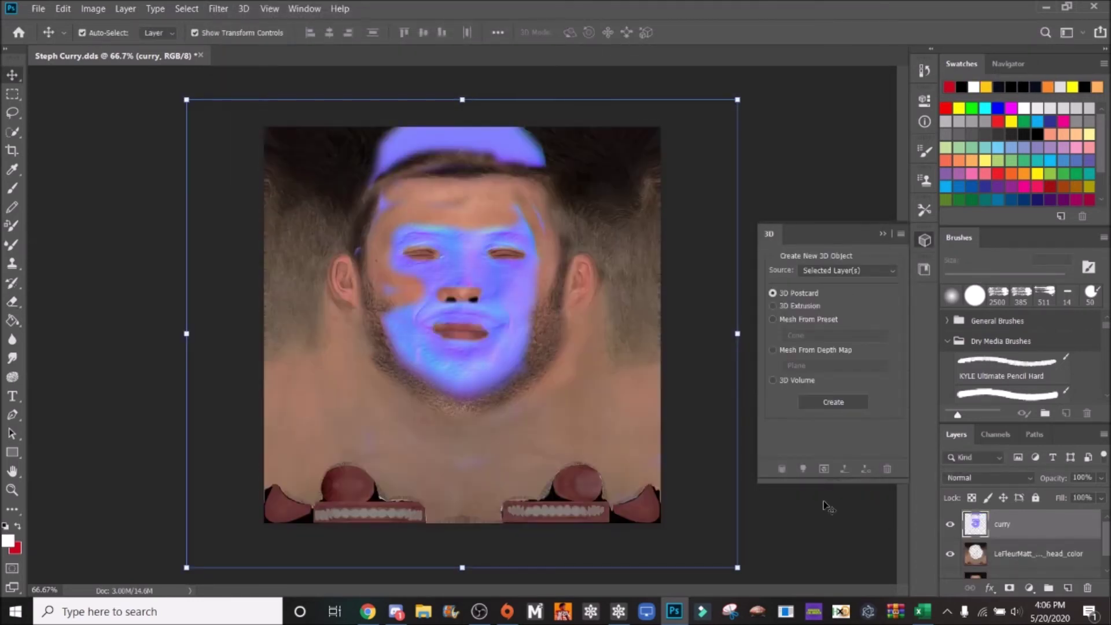
Step: Repeat the normal map filter on the LeFleurMatt_C_PRO_head_color layer and the Background layer
left_click(1006, 556)
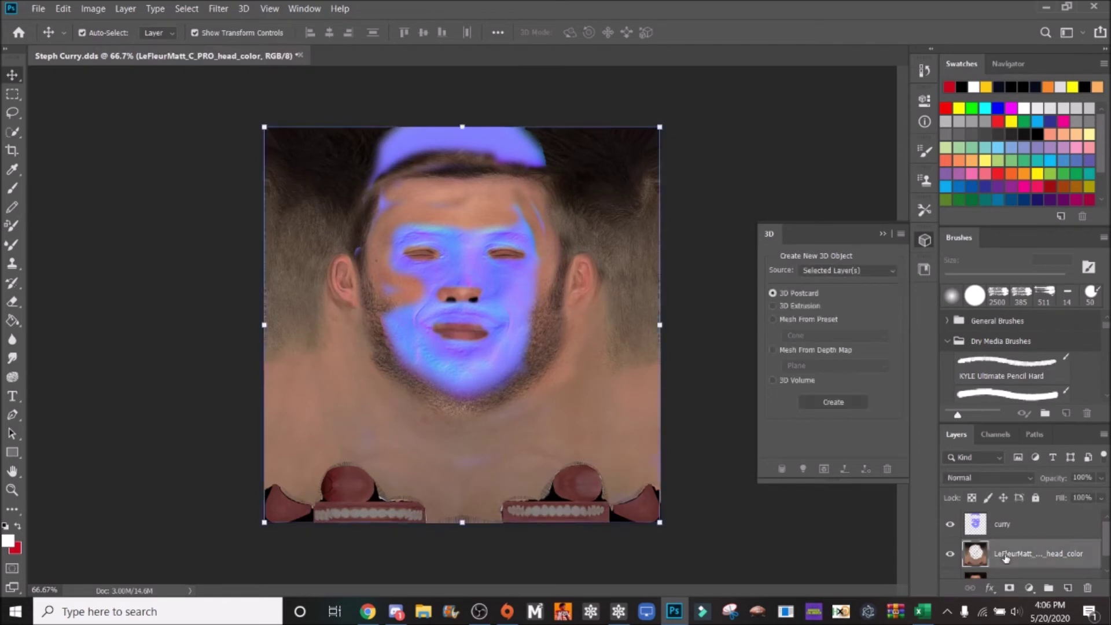
key("ctrl+alt+f")
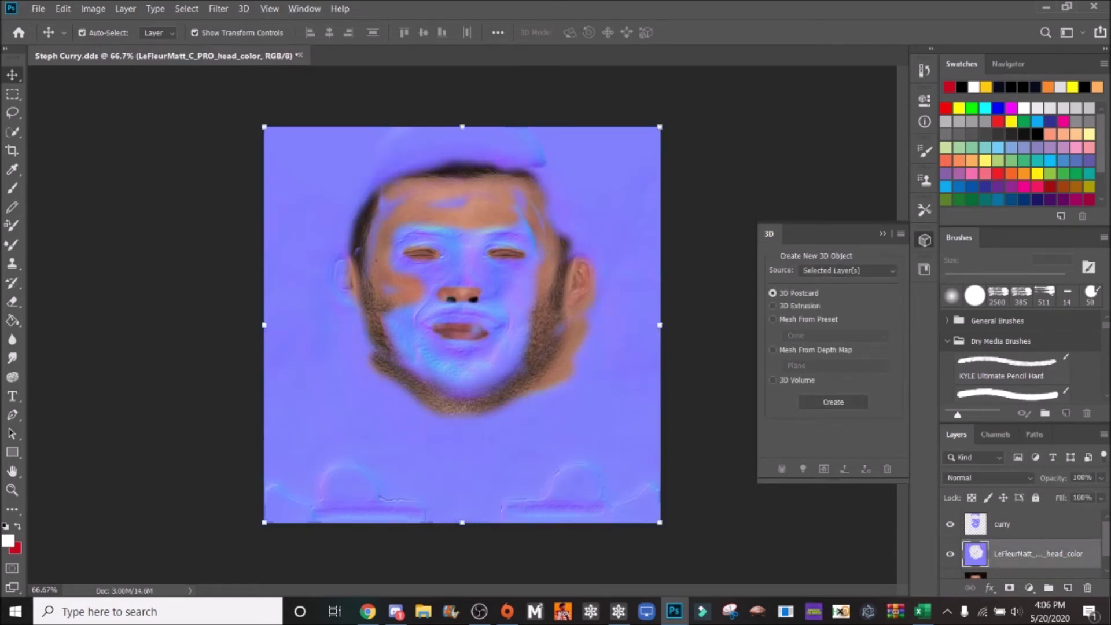
scroll(1035, 561, "down", 1)
left_click(1033, 564)
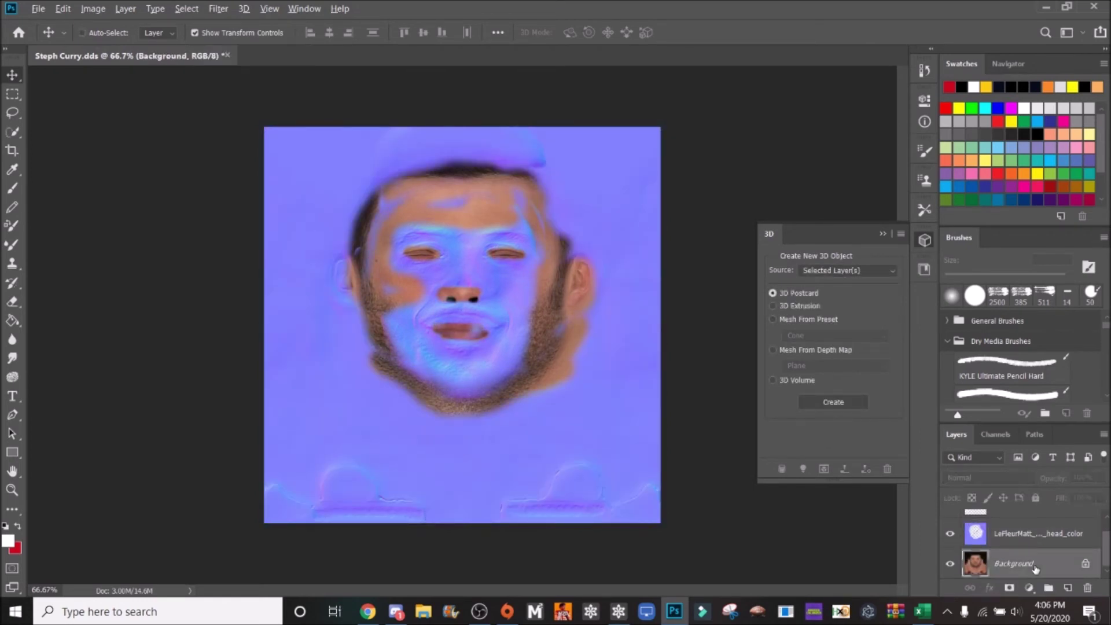
key("ctrl+alt+f")
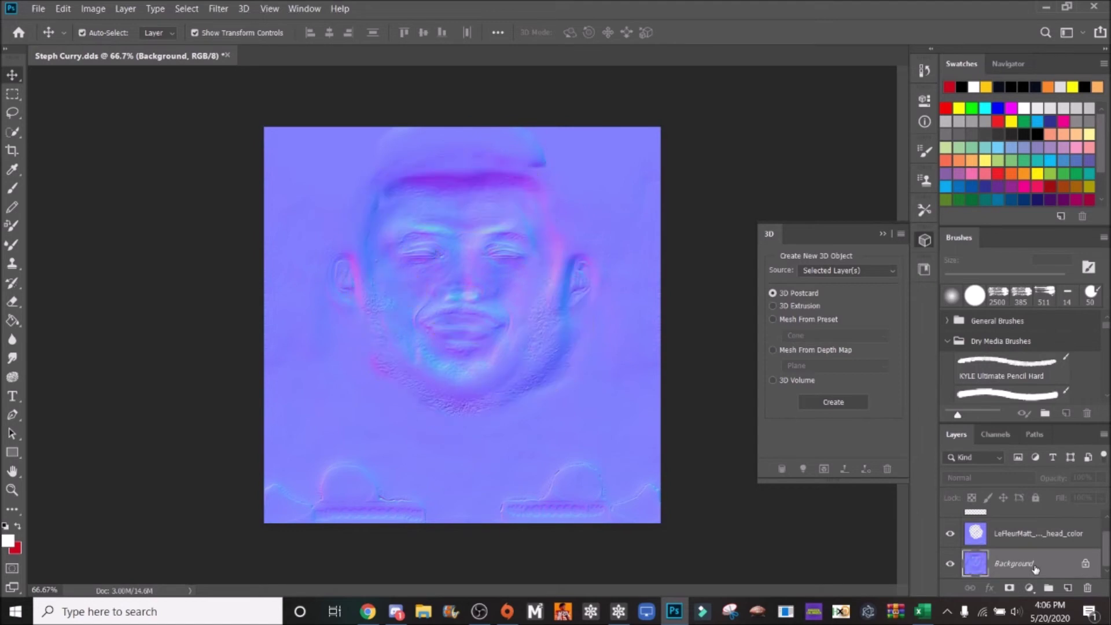
Step: Save the normal map as Steph Curry NORM in DDS format with BC7 8bpp Fine (Linear, DX11+) compression
left_click(36, 9)
left_click(127, 159)
key("End")
type("NOR")
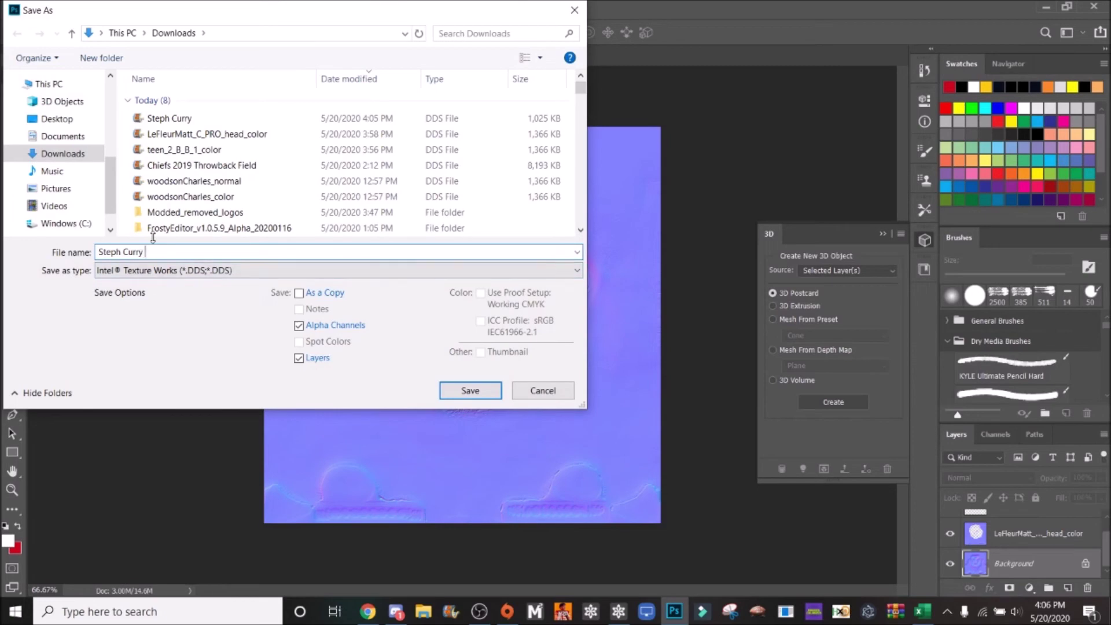
key("Return")
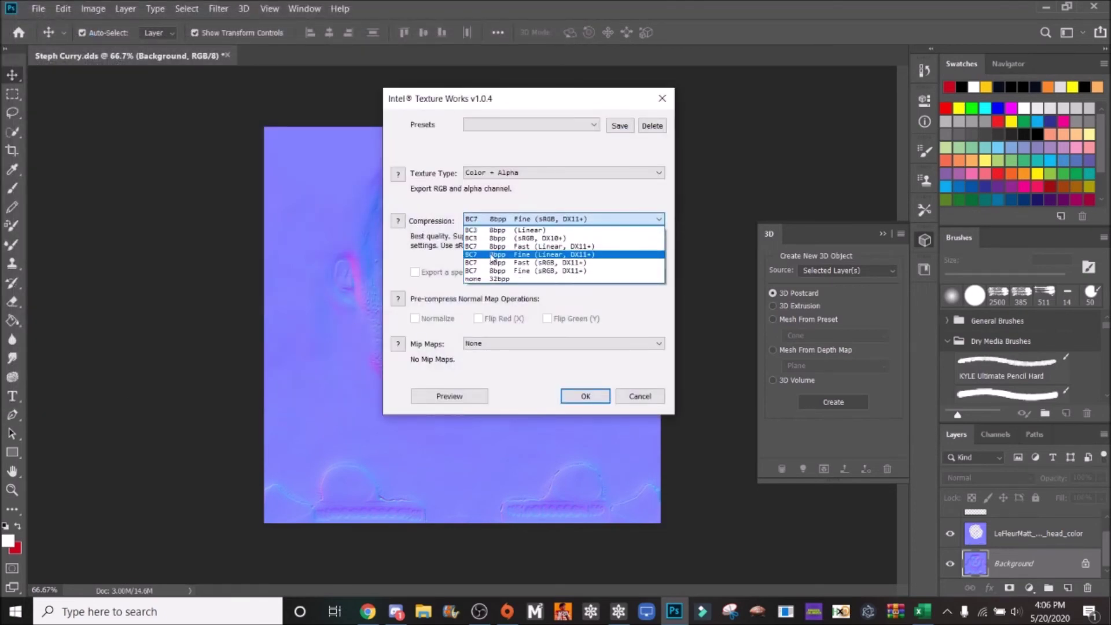
left_click(492, 254)
left_click(584, 395)
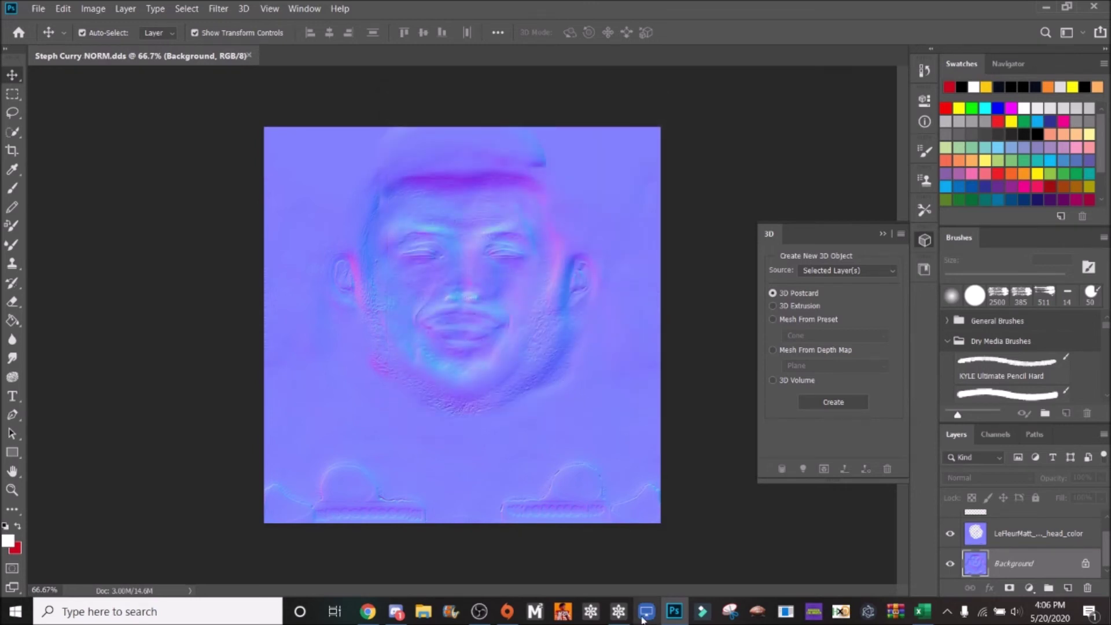
Step: Switch to Frosty Editor and open the teen_2_B_B_1_color texture from the teen_2_B_B_1 folder under the Player characters
left_click(619, 611)
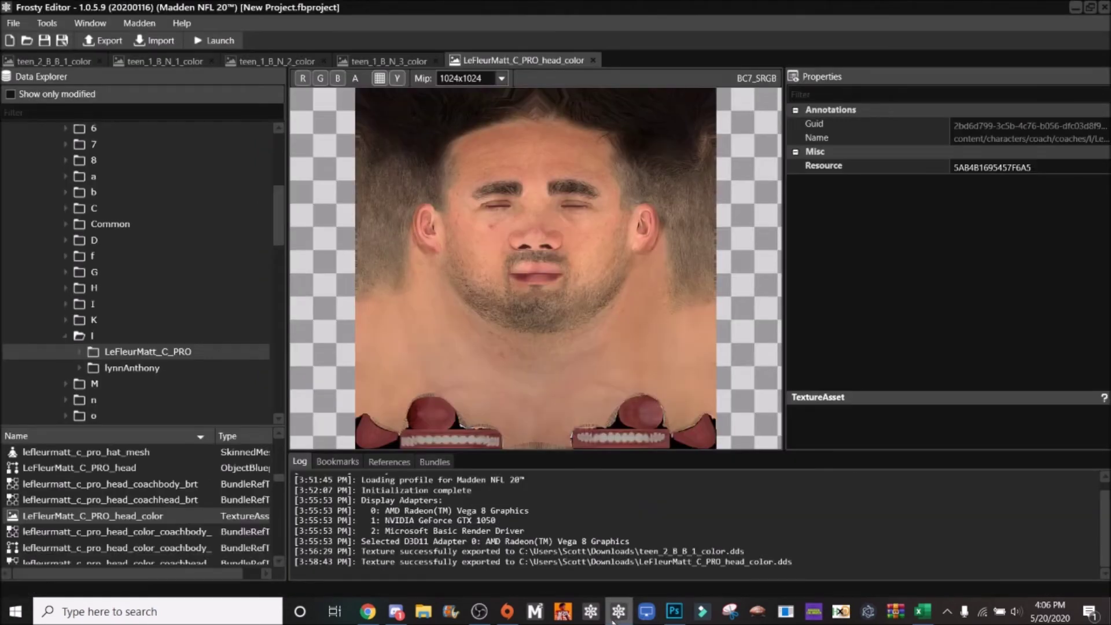
left_click(64, 61)
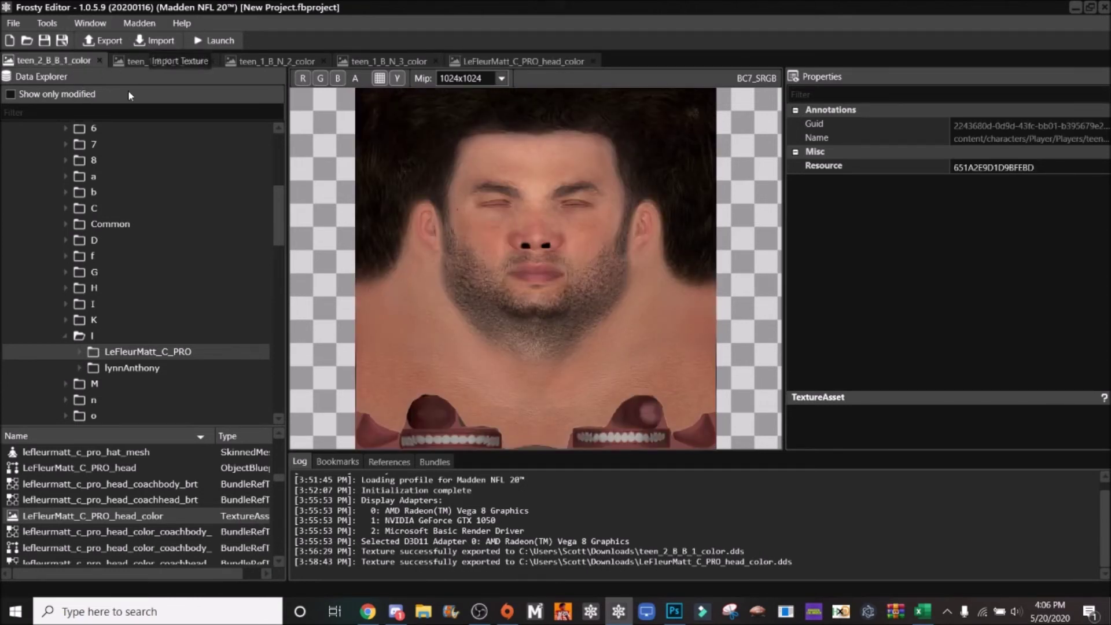
scroll(132, 214, "up", 10)
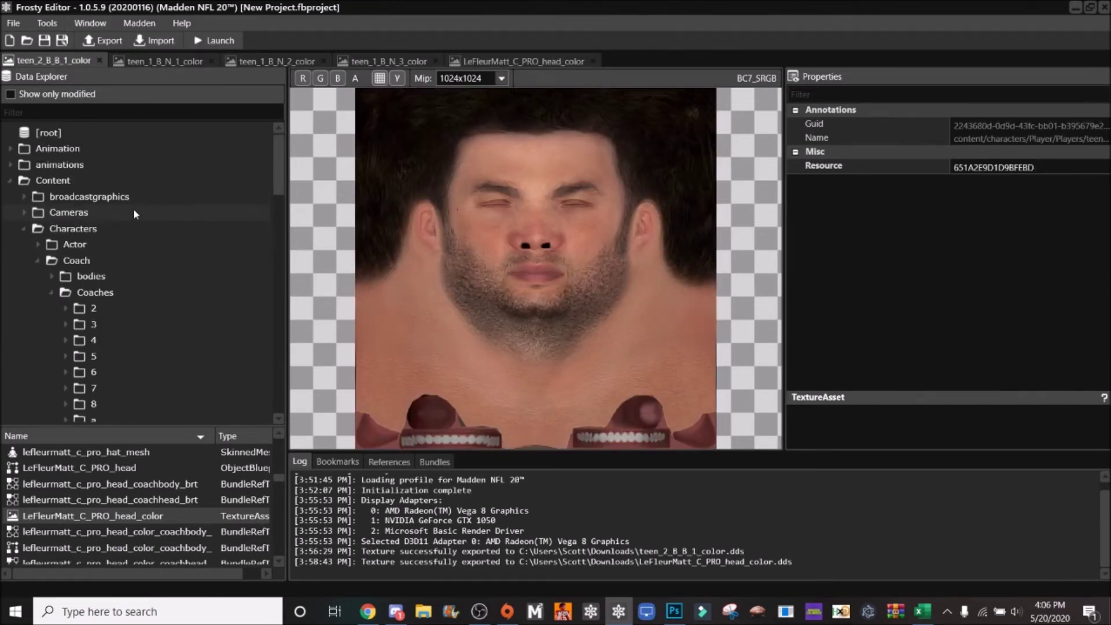
left_click(51, 294)
scroll(54, 296, "down", 15)
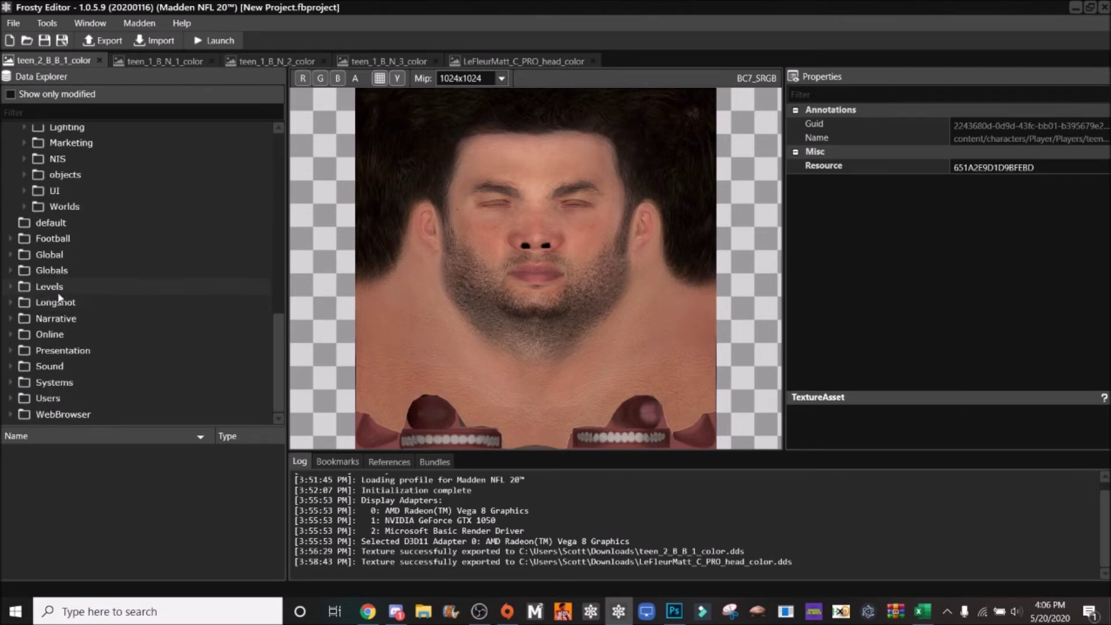
scroll(59, 296, "up", 10)
scroll(59, 296, "up", 4)
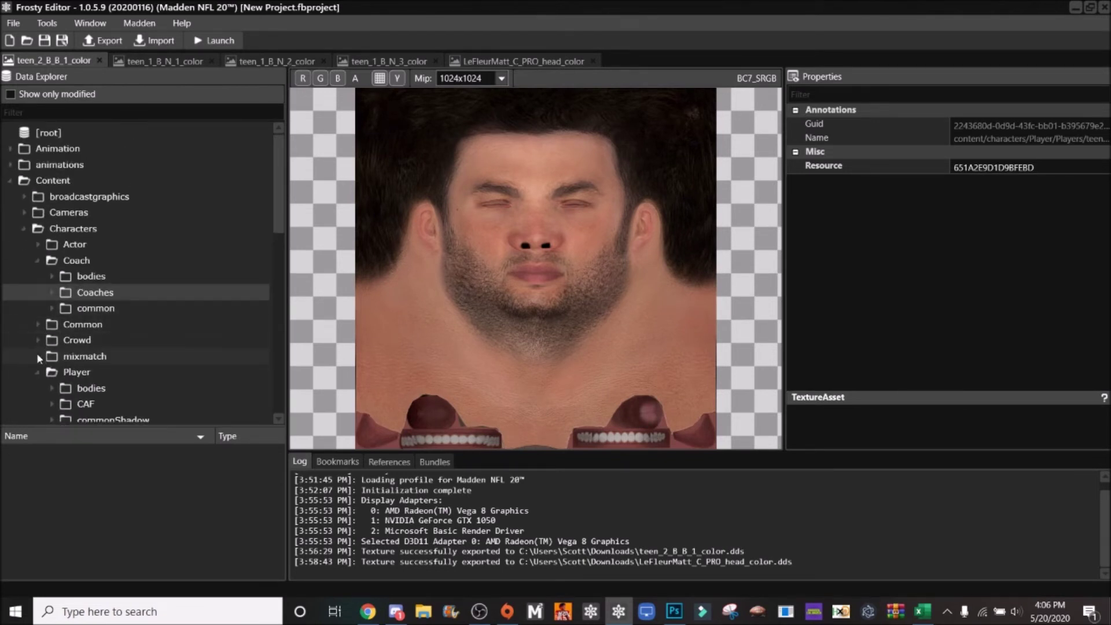
scroll(46, 383, "down", 3)
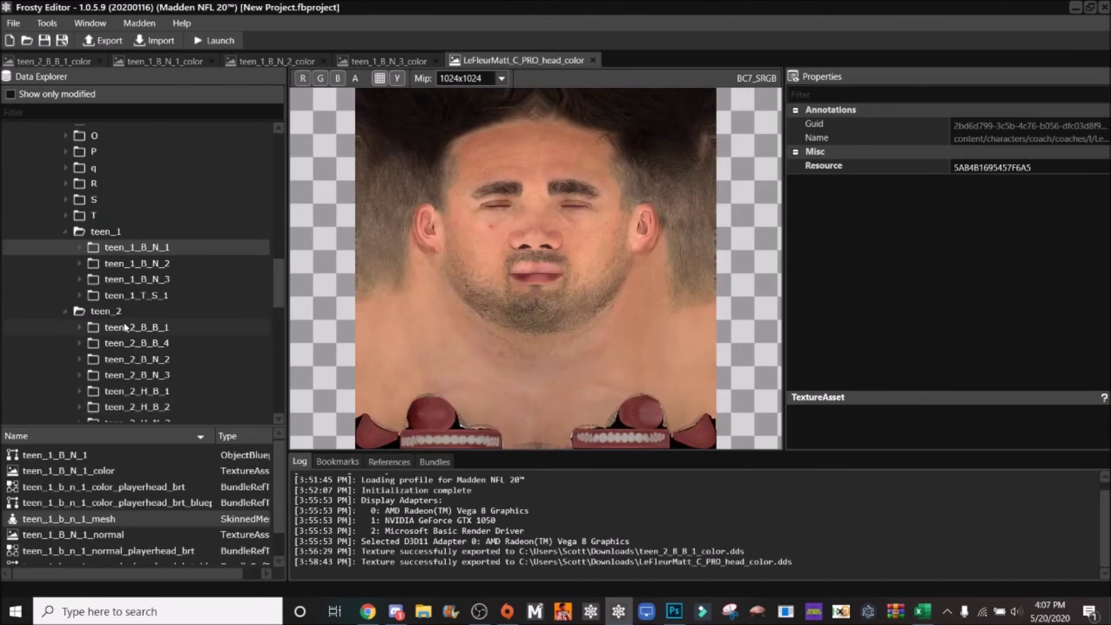
left_click(137, 327)
double_click(121, 469)
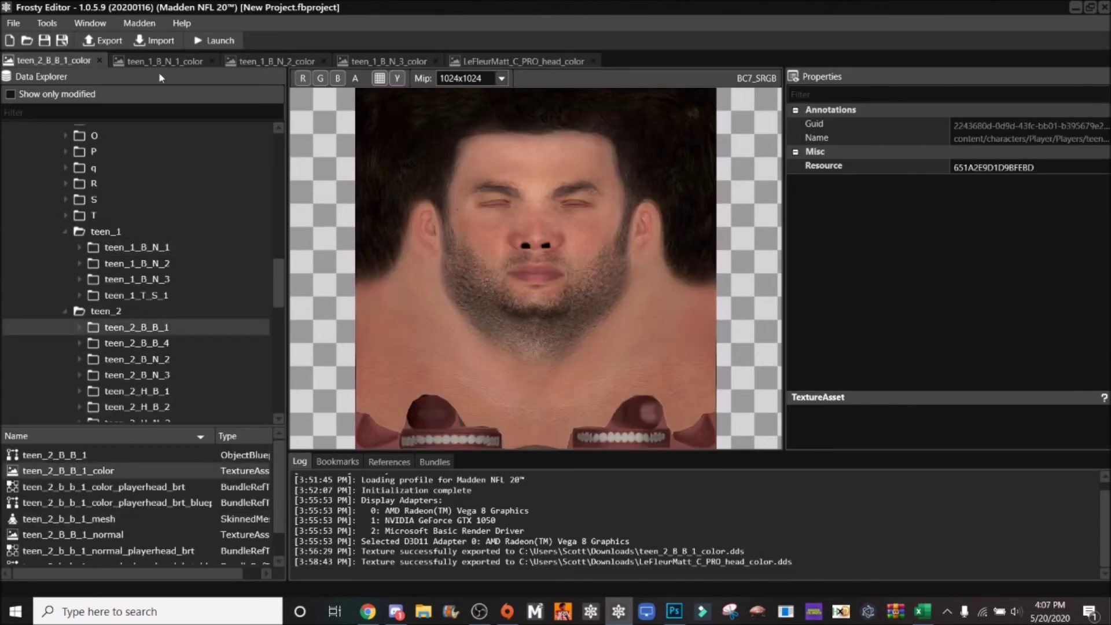
Step: Import the Steph Curry DDS file from Downloads into the teen_2_B_B_1_color texture
left_click(156, 46)
left_click(457, 257)
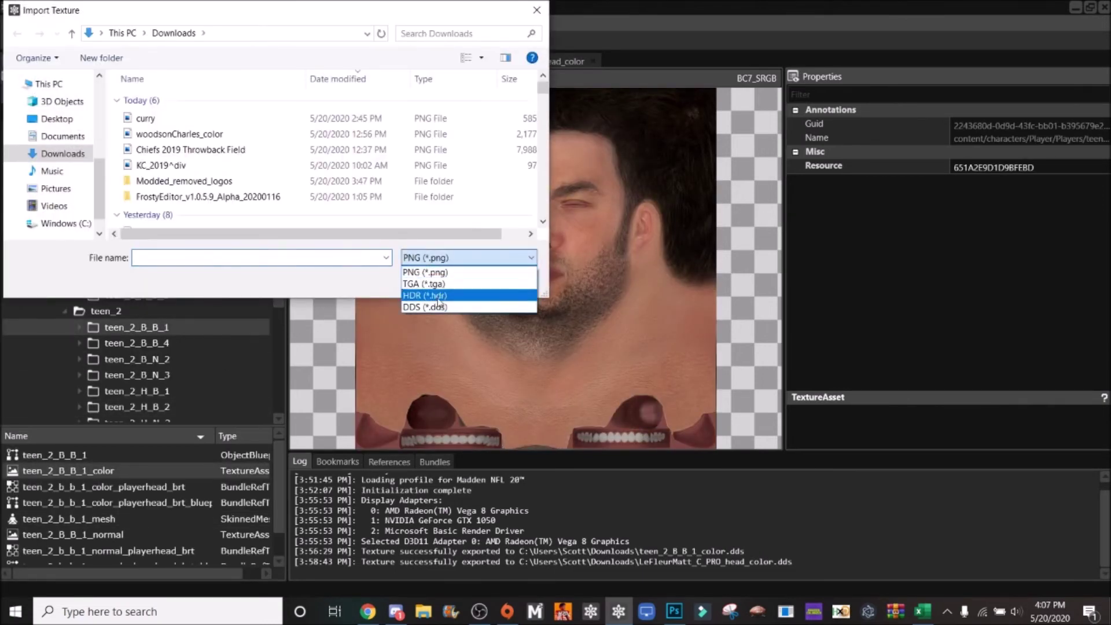
left_click(441, 307)
left_click(231, 134)
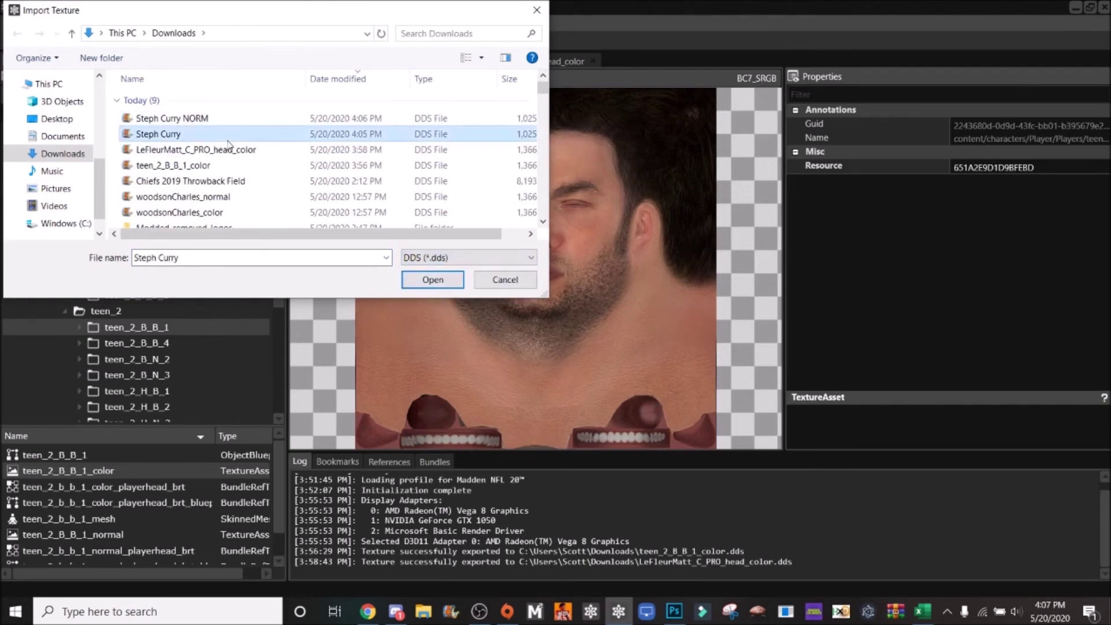
left_click(433, 279)
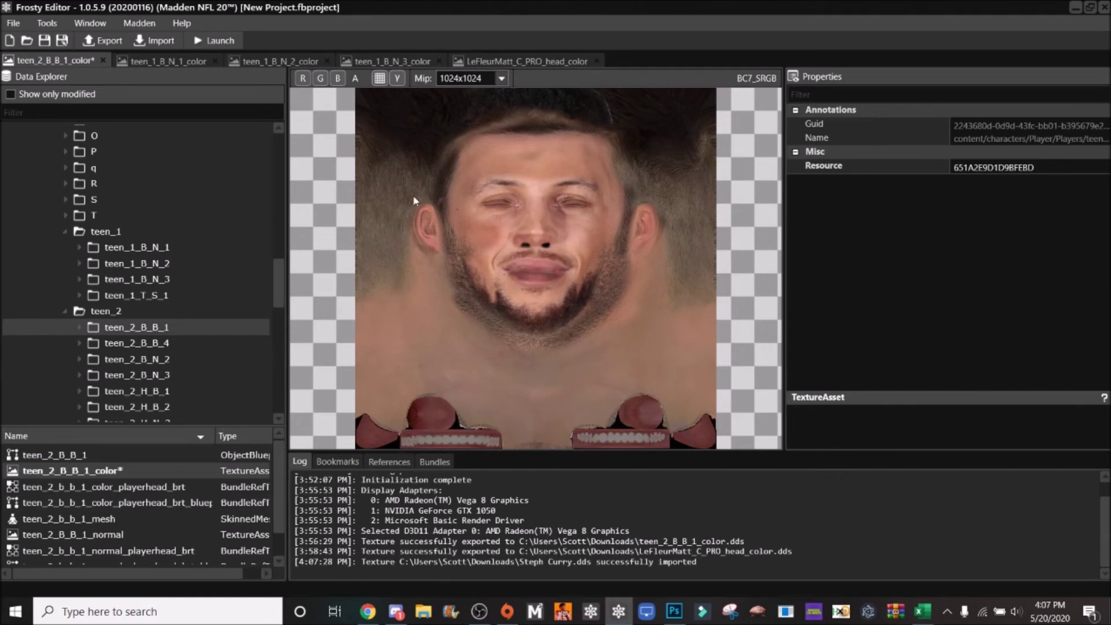
Step: Open the teen_2_B_B_1_normal texture and import the Steph Curry NORM DDS file from Downloads into it
scroll(115, 542, "down", 1)
double_click(123, 510)
left_click(147, 44)
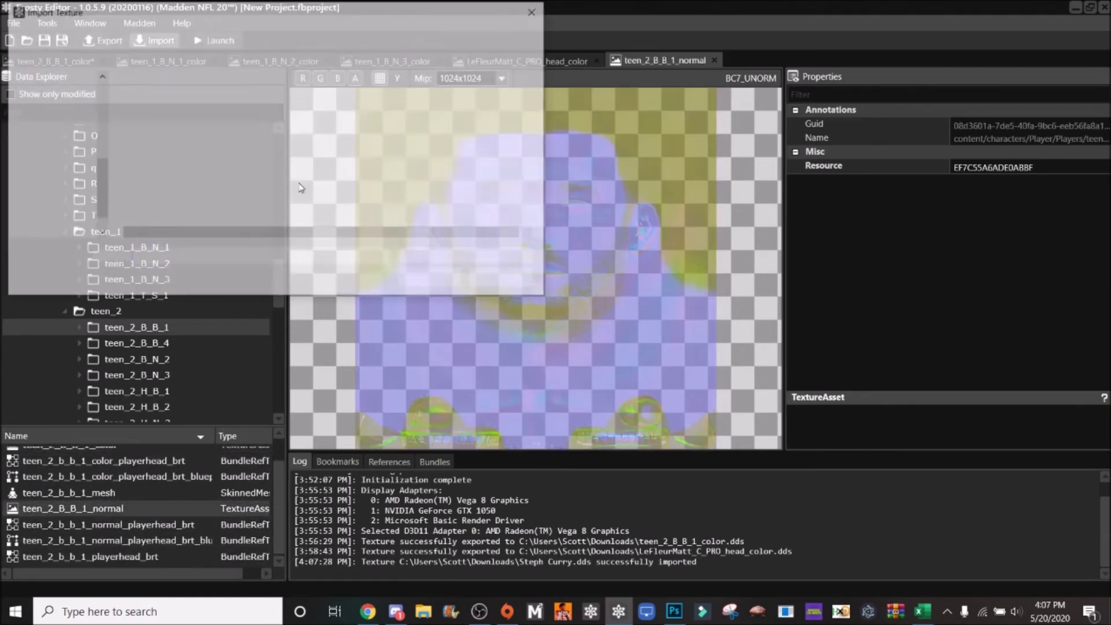
left_click(440, 257)
left_click(423, 307)
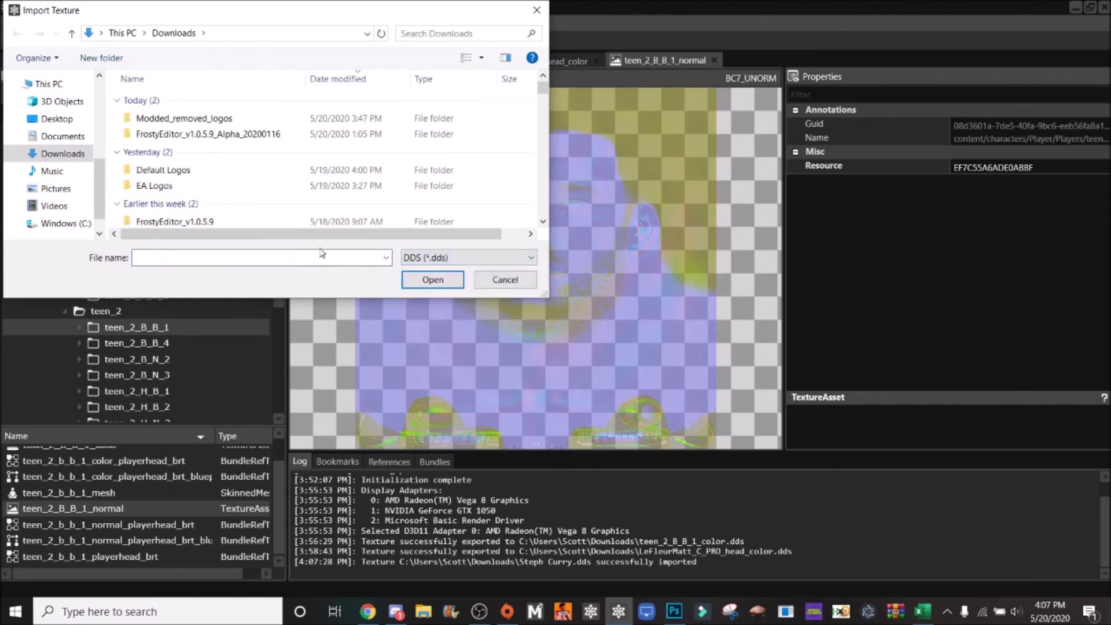
left_click(237, 118)
left_click(442, 277)
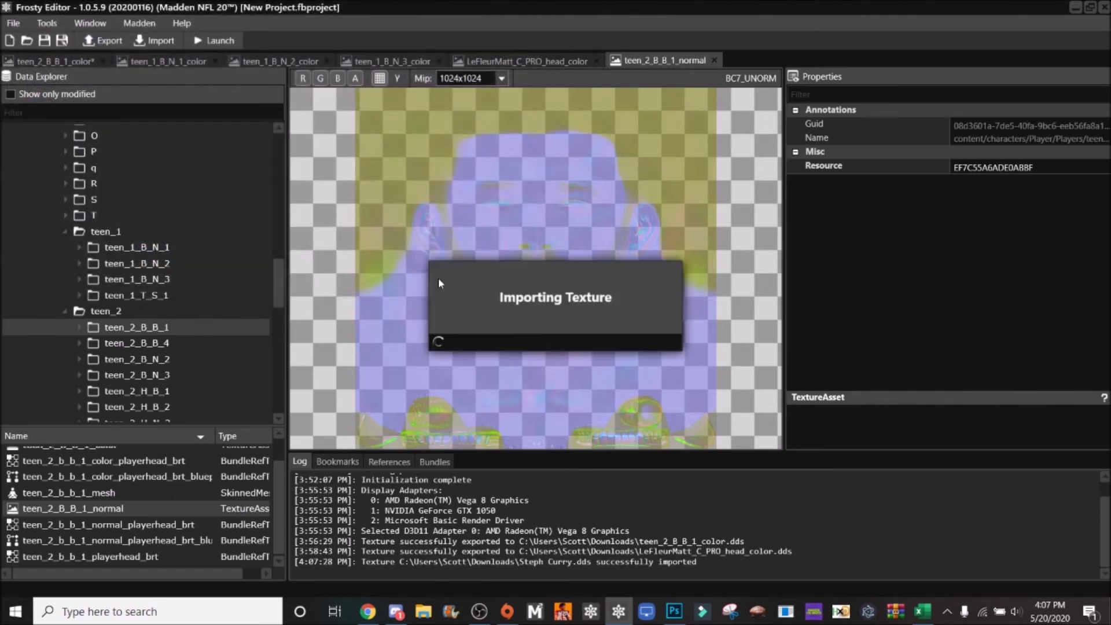
Step: Inspect the teen_2_b_b_1_mesh head from different angles in BaseColor view mode, and close the mesh
double_click(107, 494)
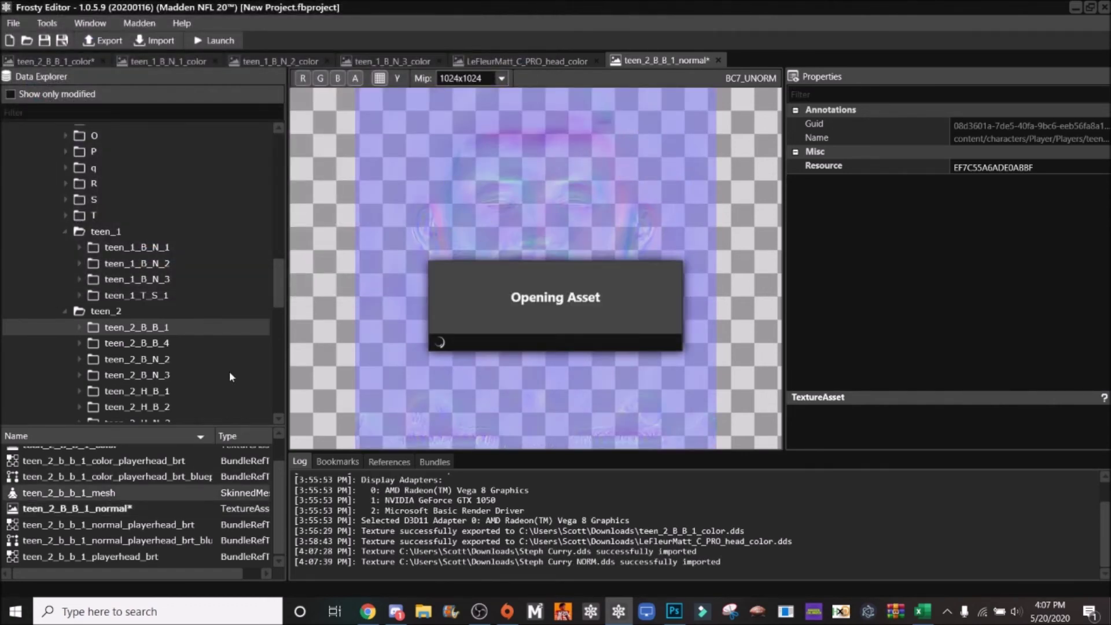
left_click(547, 78)
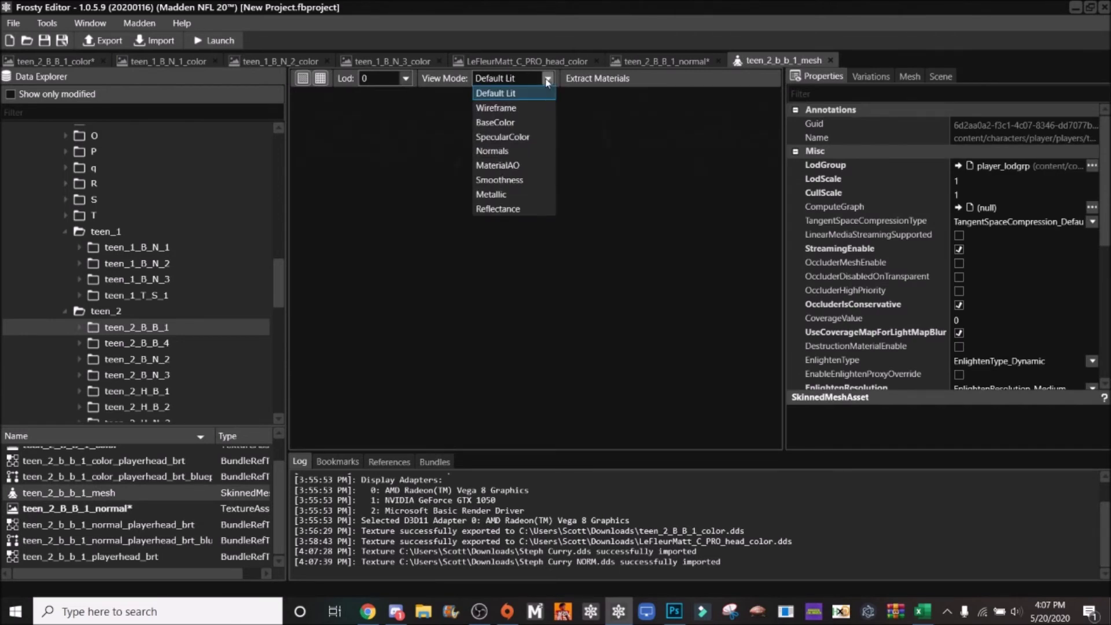
left_click(513, 121)
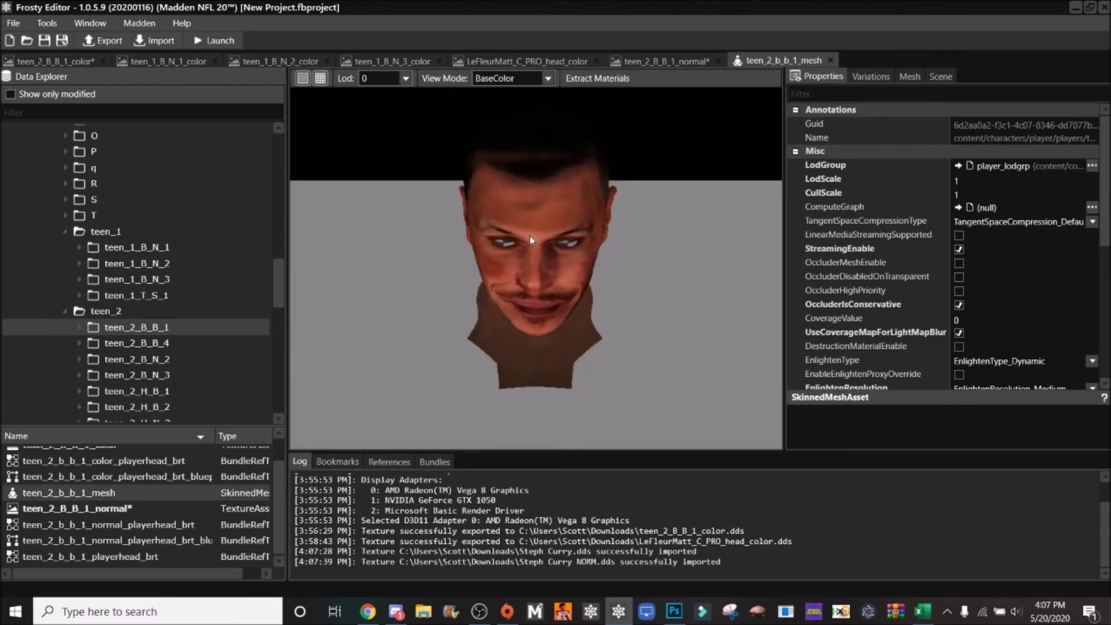
left_click_drag(549, 244, 511, 254)
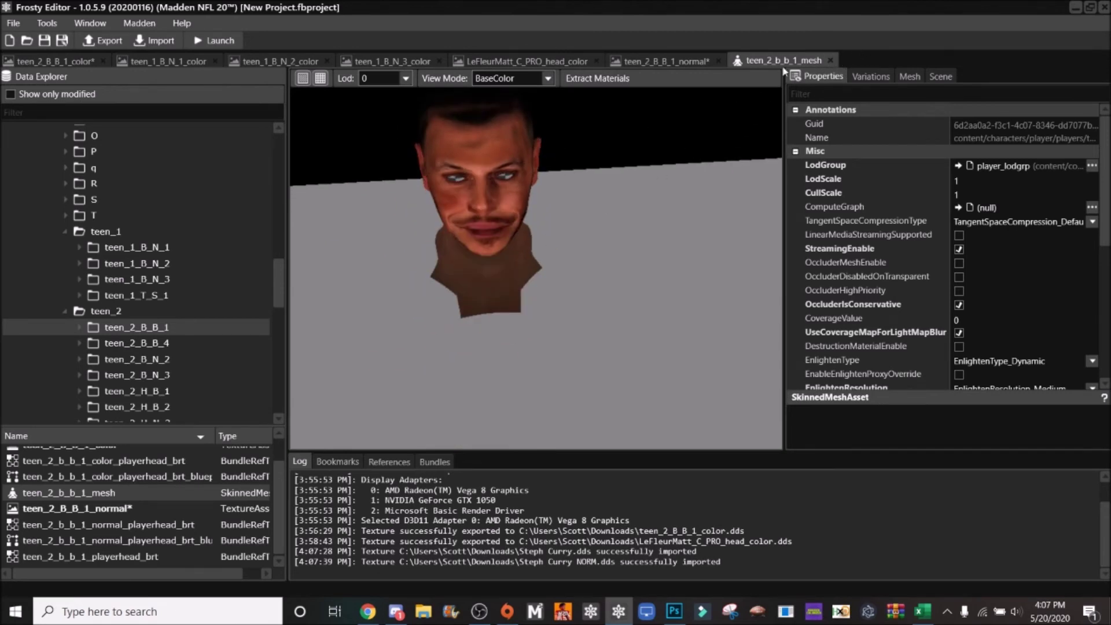
left_click(831, 60)
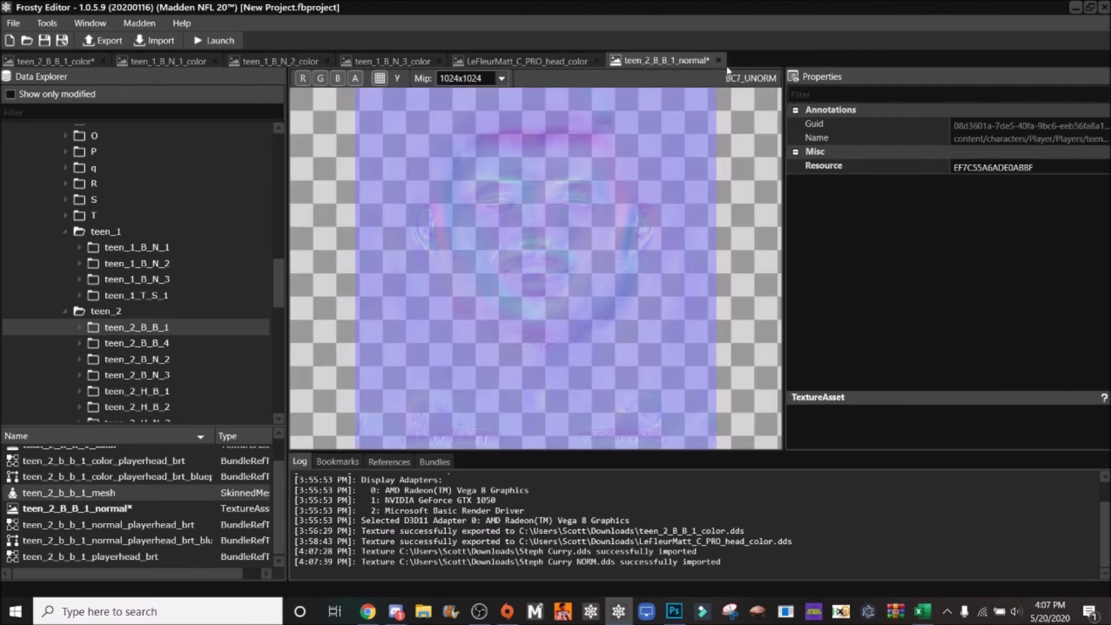